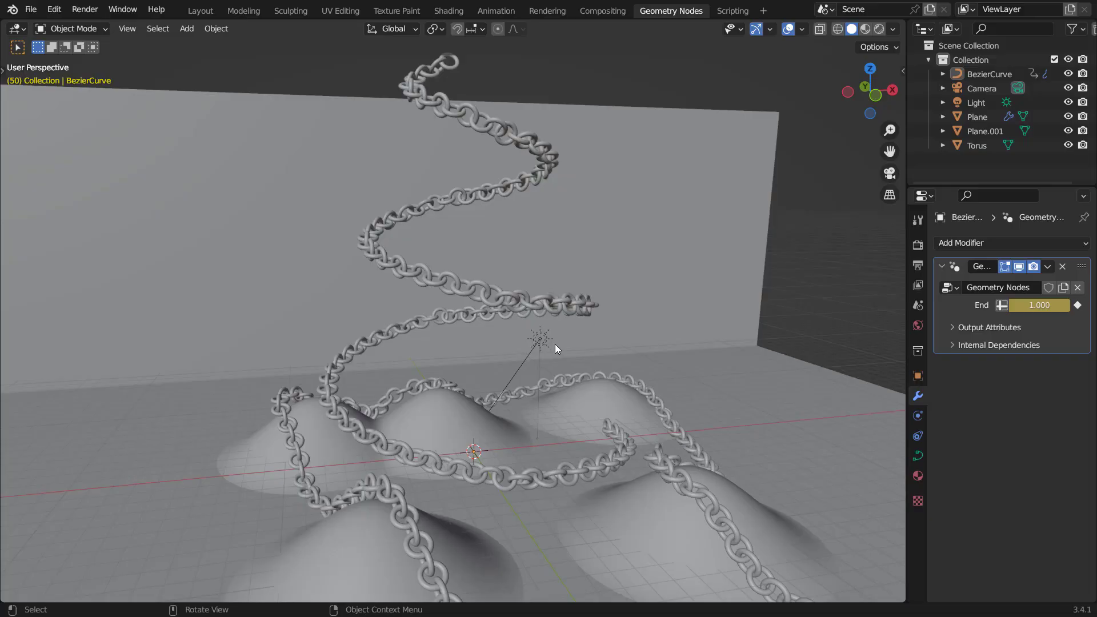
# - Play the chain growth animation briefly and stop it
pyautogui.press('space')
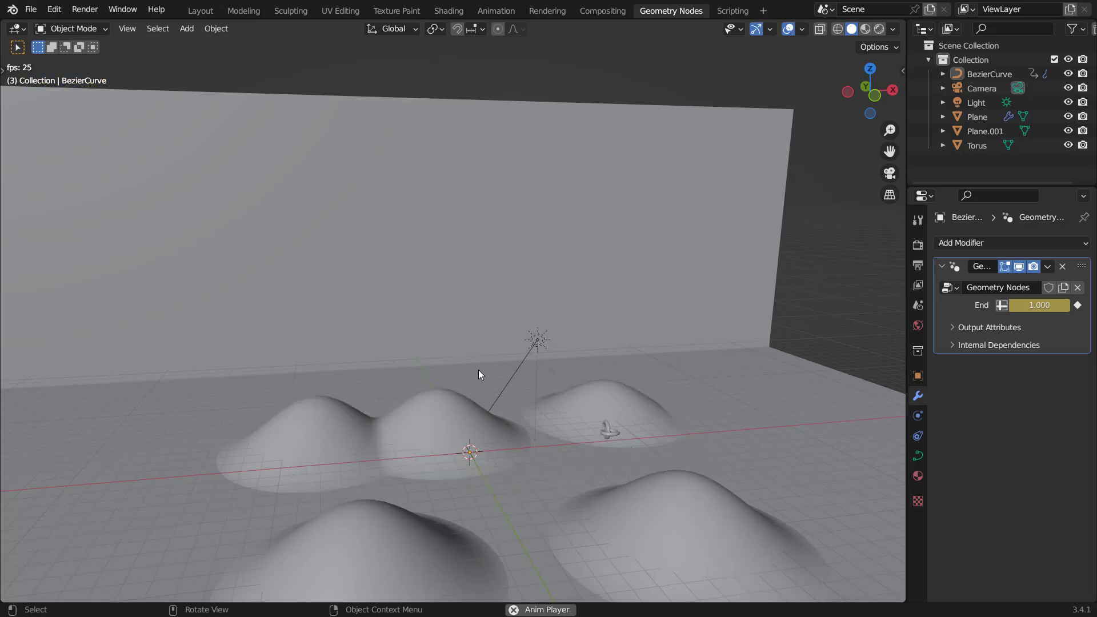
pyautogui.press('Escape')
# - Edit the chain curve in top view and delete the stroke that runs over the mounds
pyautogui.click(379, 509)
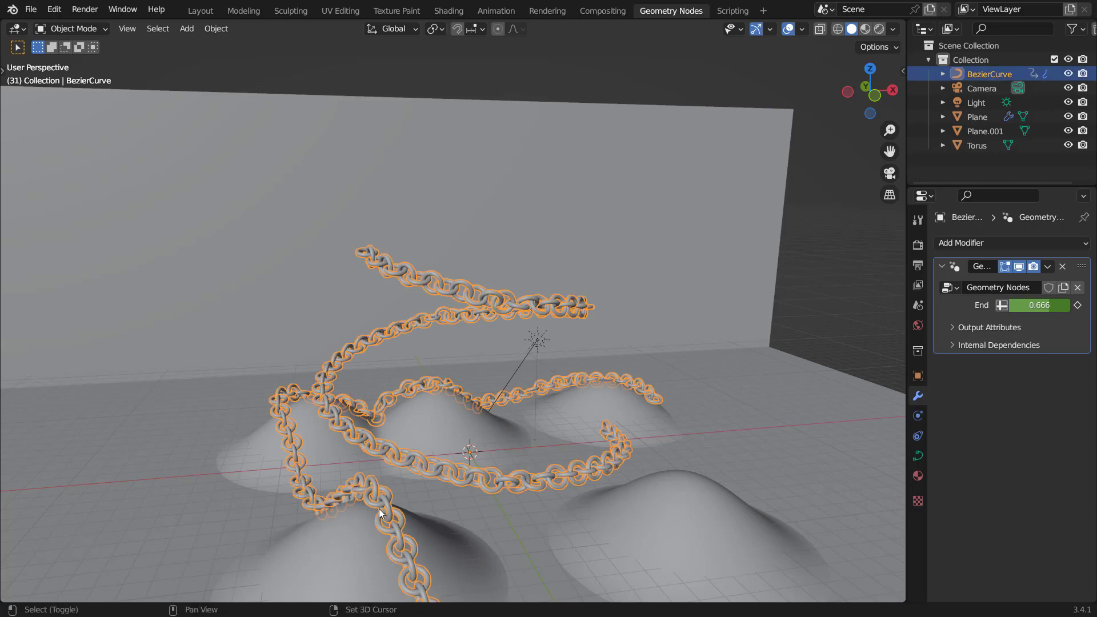
pyautogui.press('KP_7')
pyautogui.press('Tab')
pyautogui.scroll(-2, 408, 479)
pyautogui.press('x')
pyautogui.click(477, 403)
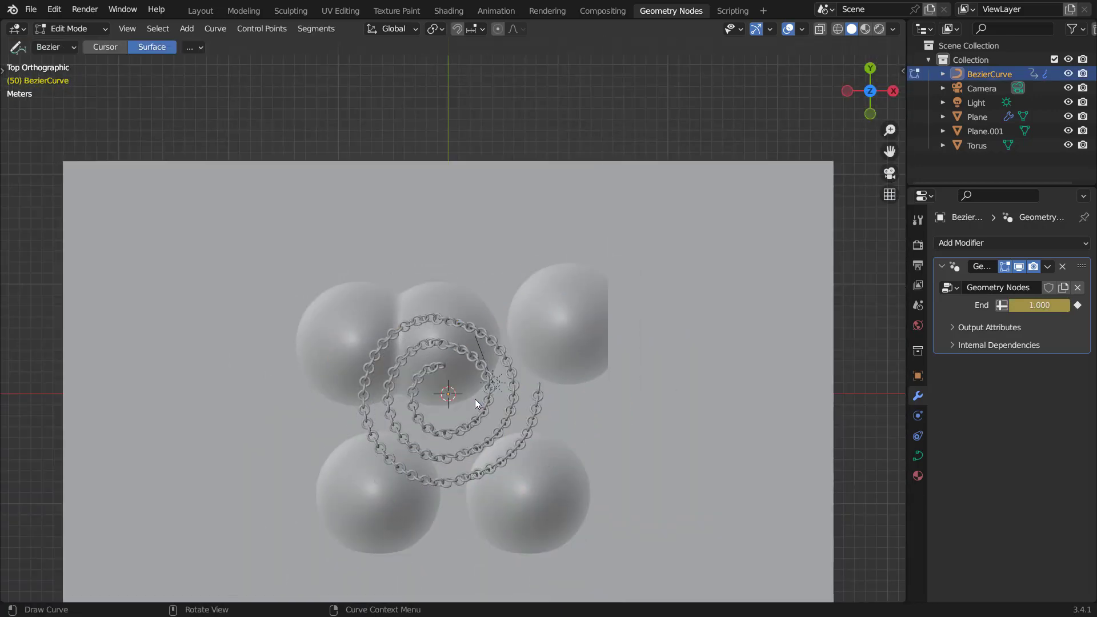
# - Draw new freehand curve strokes over the mounds and around the spiral, then return to Object Mode and inspect the chain
pyautogui.moveTo(397, 565)
pyautogui.mouseDown()
pyautogui.moveTo(266, 423)
pyautogui.moveTo(419, 299)
pyautogui.moveTo(607, 262)
pyautogui.mouseUp()
pyautogui.moveTo(698, 311)
pyautogui.mouseDown()
pyautogui.moveTo(637, 514)
pyautogui.moveTo(473, 566)
pyautogui.mouseUp()
pyautogui.press('Tab')
pyautogui.moveTo(465, 517)
pyautogui.mouseDown(button='middle')
pyautogui.moveTo(490, 479)
pyautogui.moveTo(497, 379)
pyautogui.moveTo(497, 392)
pyautogui.mouseUp(button='middle')
pyautogui.scroll(4, 497, 395)
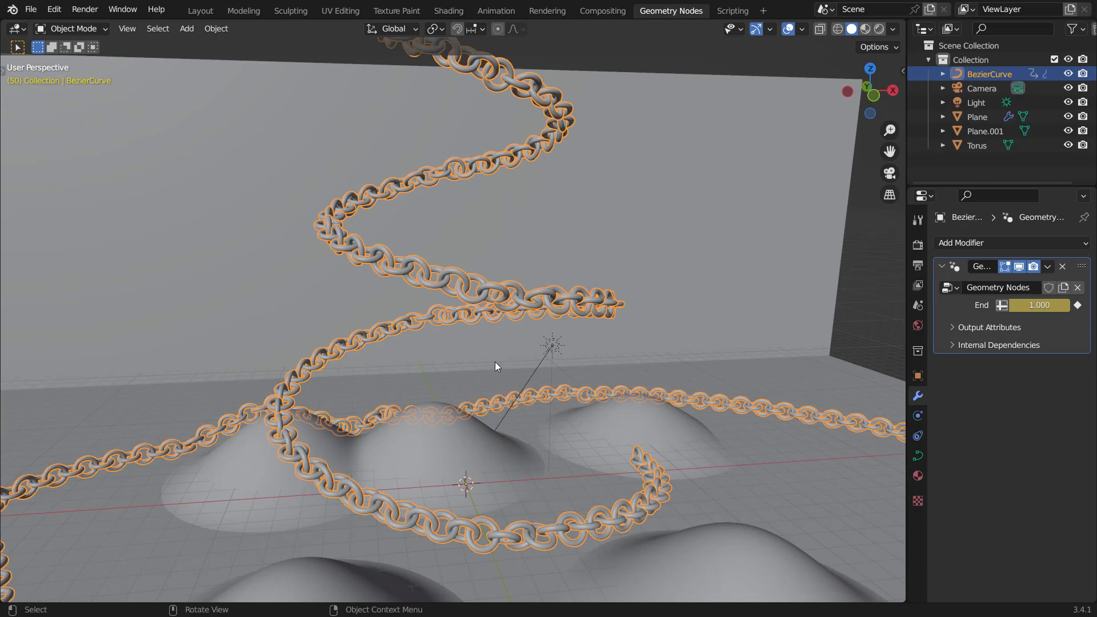
# - Start a new file without saving the changes to Chain.blend and delete the default cube
pyautogui.click(31, 9)
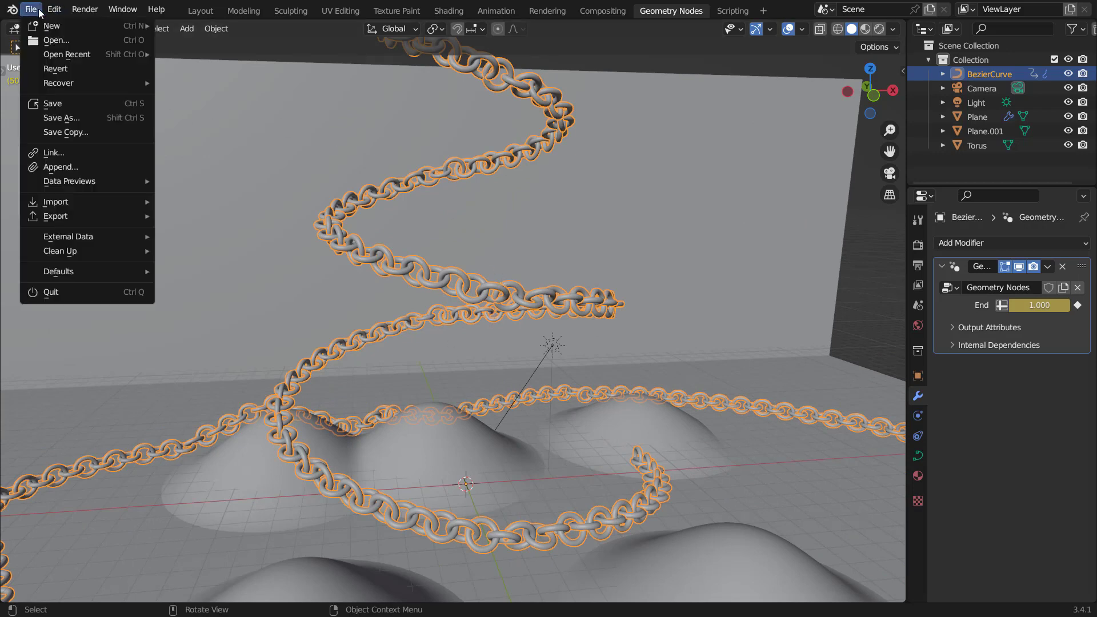
pyautogui.moveTo(47, 26)
pyautogui.click(181, 28)
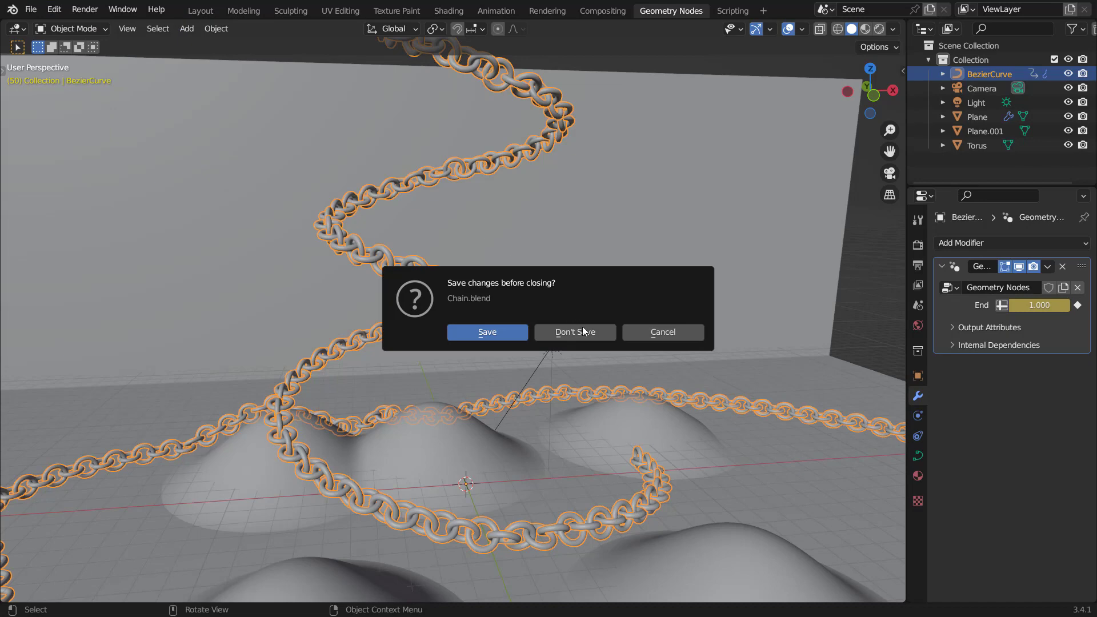
pyautogui.click(573, 332)
pyautogui.press('x')
pyautogui.click(465, 285)
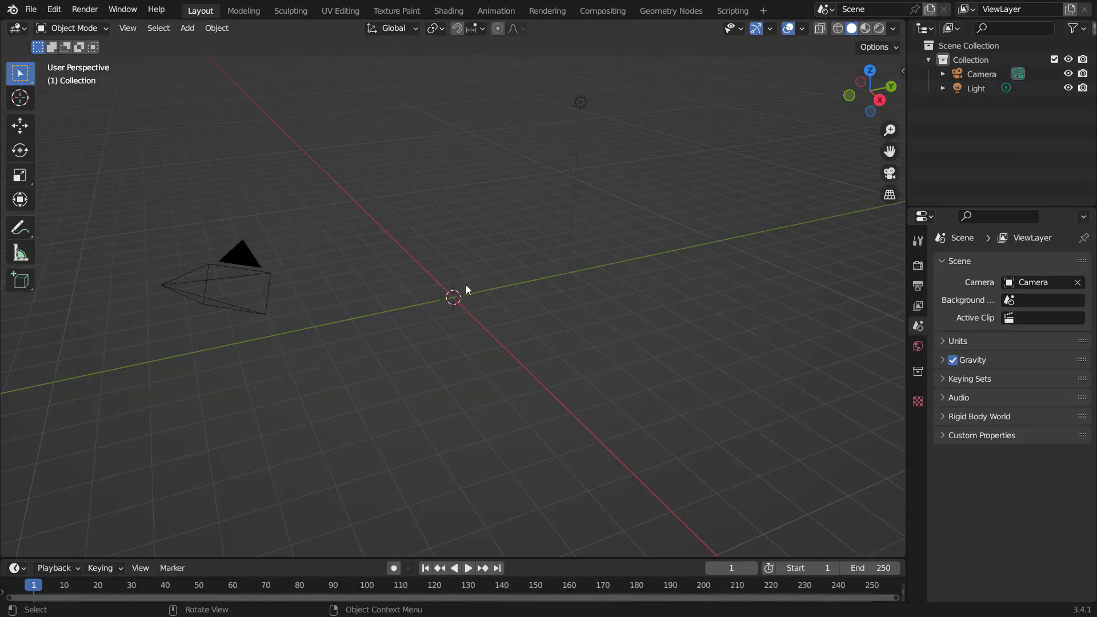
# - Add a Bezier curve at the world origin
pyautogui.hotkey('shift', 'a')
pyautogui.moveTo(469, 292)
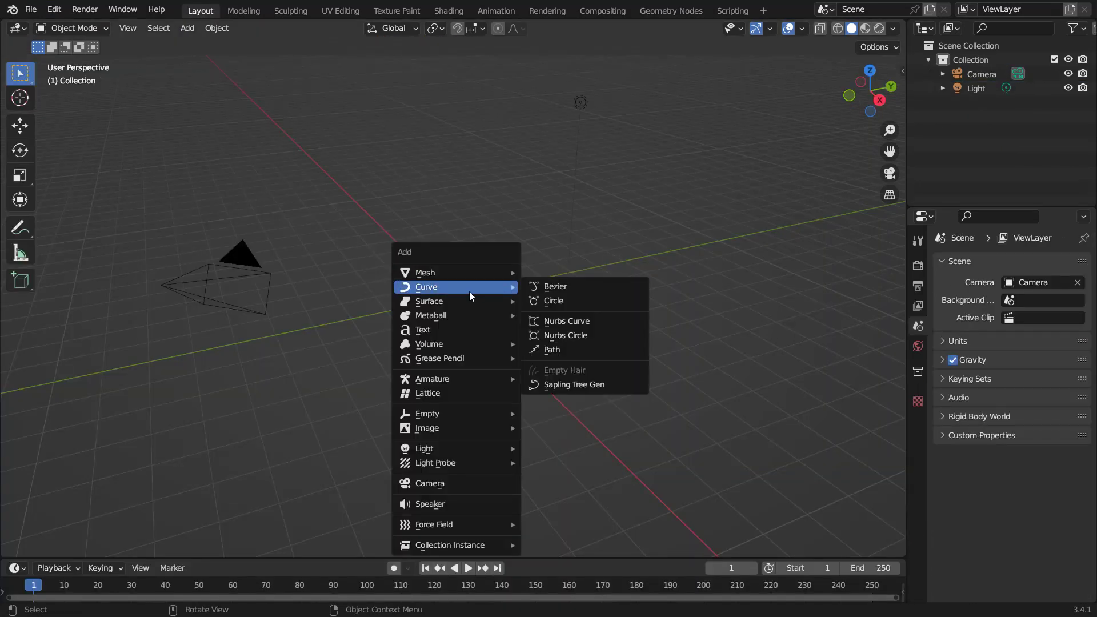
pyautogui.click(554, 287)
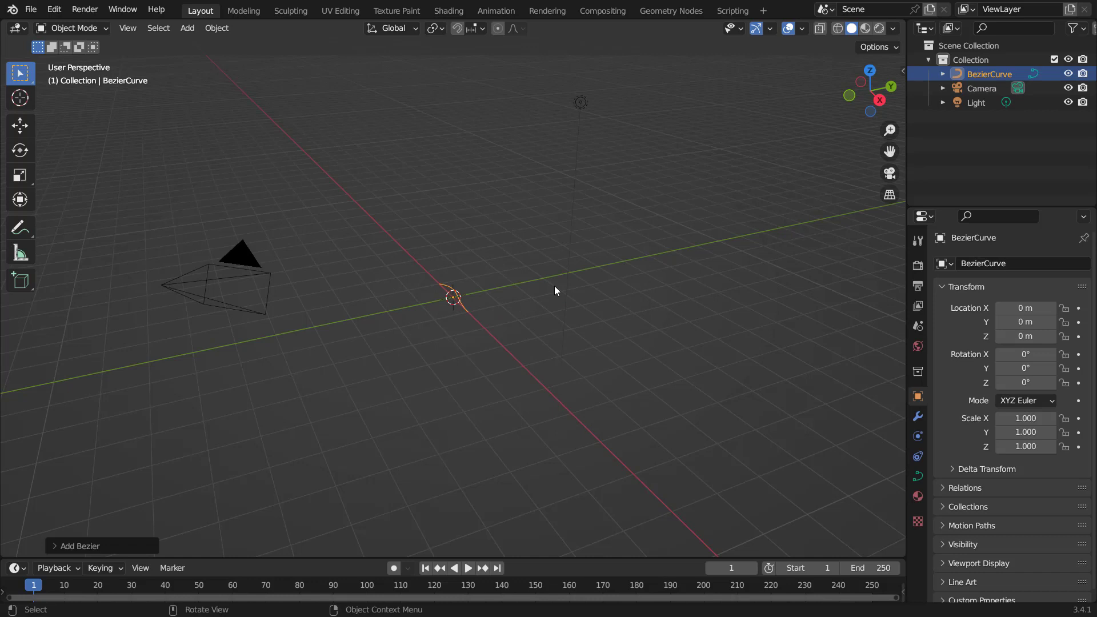
# - Open the Geometry Nodes workspace, close the spreadsheet area and create a new node tree for the Bezier curve
pyautogui.click(663, 11)
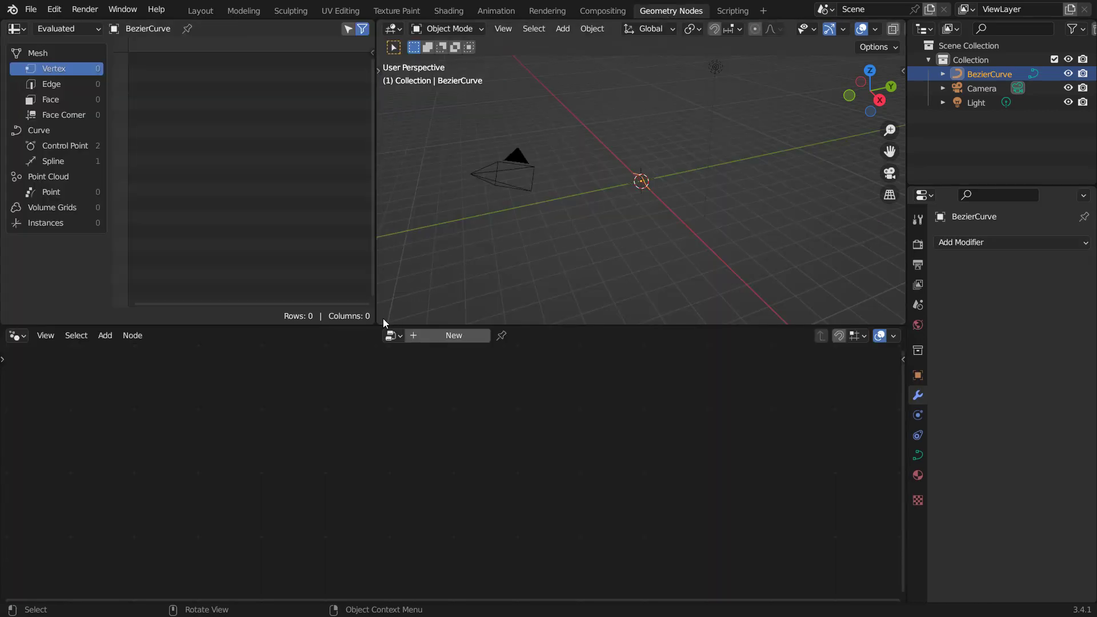
pyautogui.moveTo(382, 317); pyautogui.dragTo(200, 233)
pyautogui.click(457, 337)
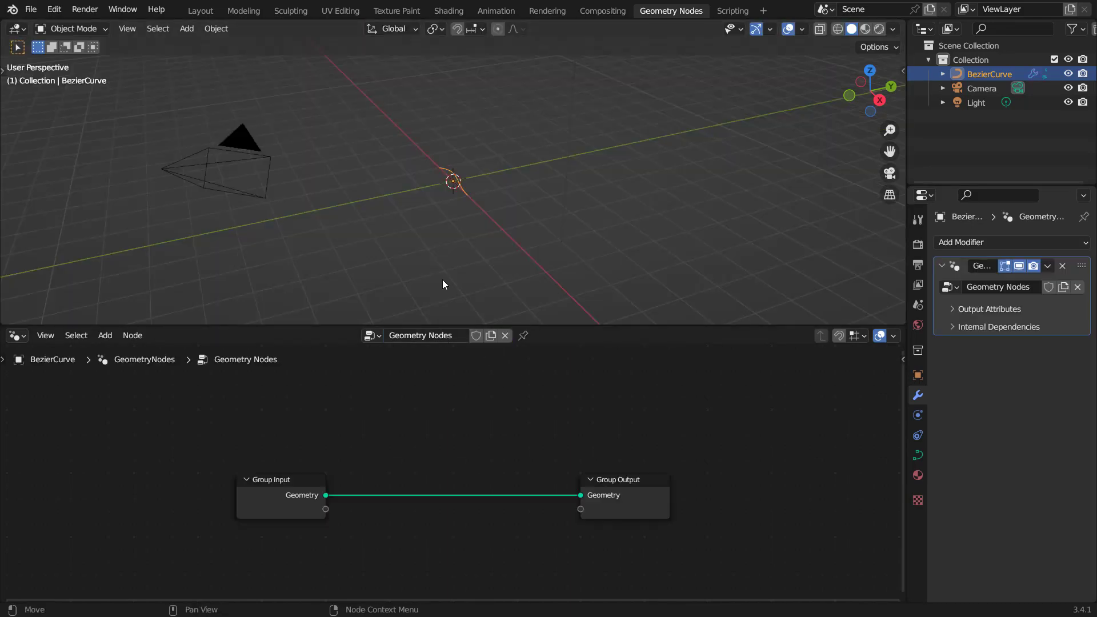
# - Insert a Curve to Points node on the link between Group Input and Group Output
pyautogui.press('KP_7')
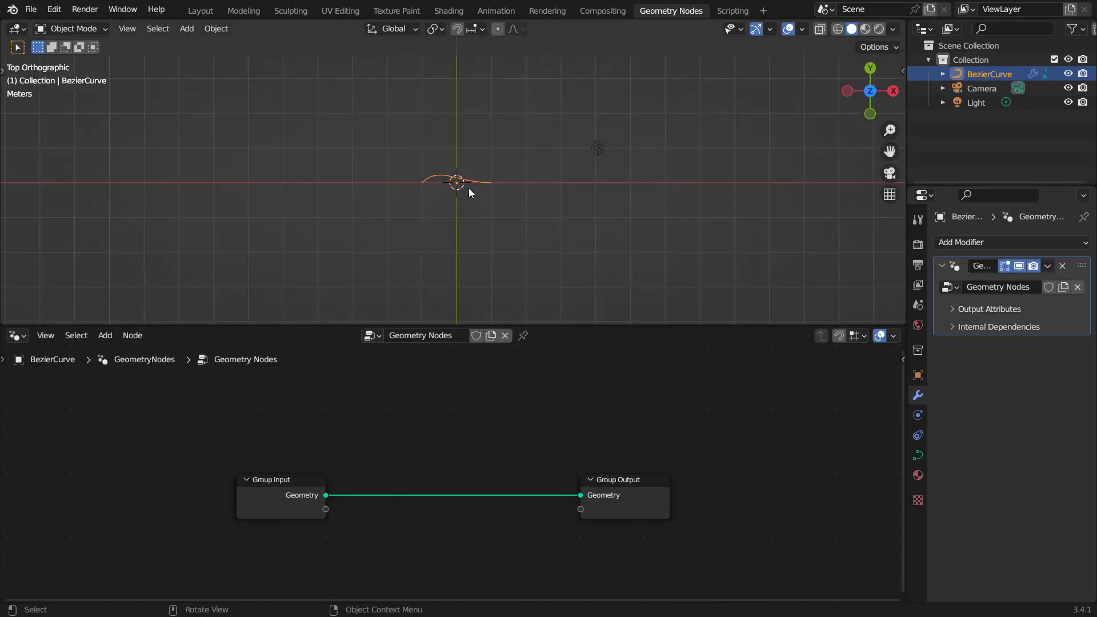
pyautogui.scroll(1, 504, 211)
pyautogui.scroll(2, 493, 175)
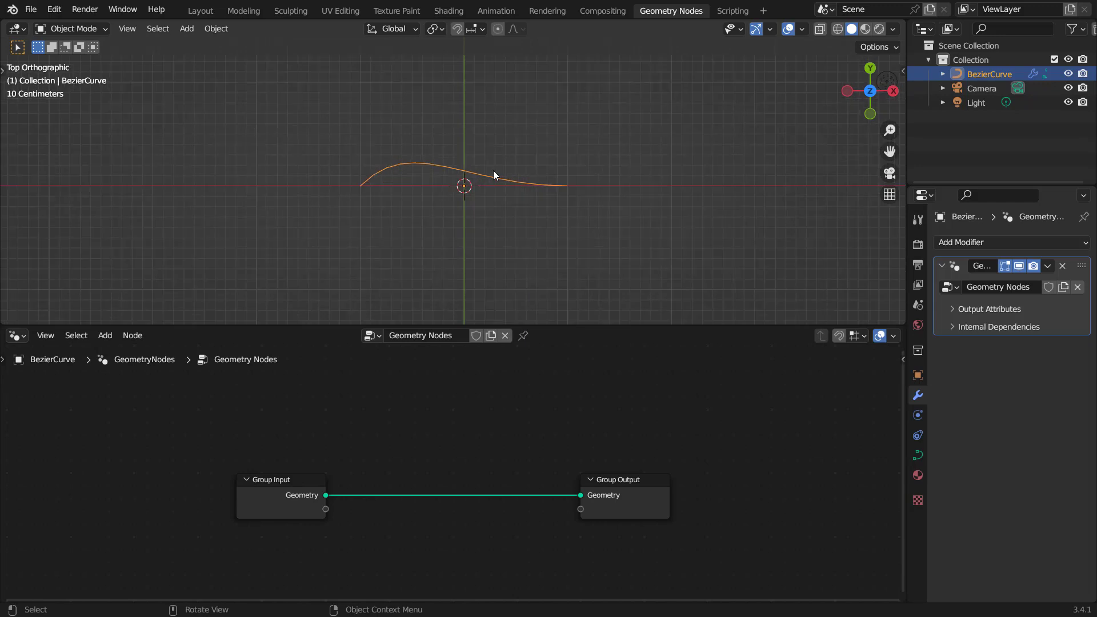
pyautogui.click(476, 335)
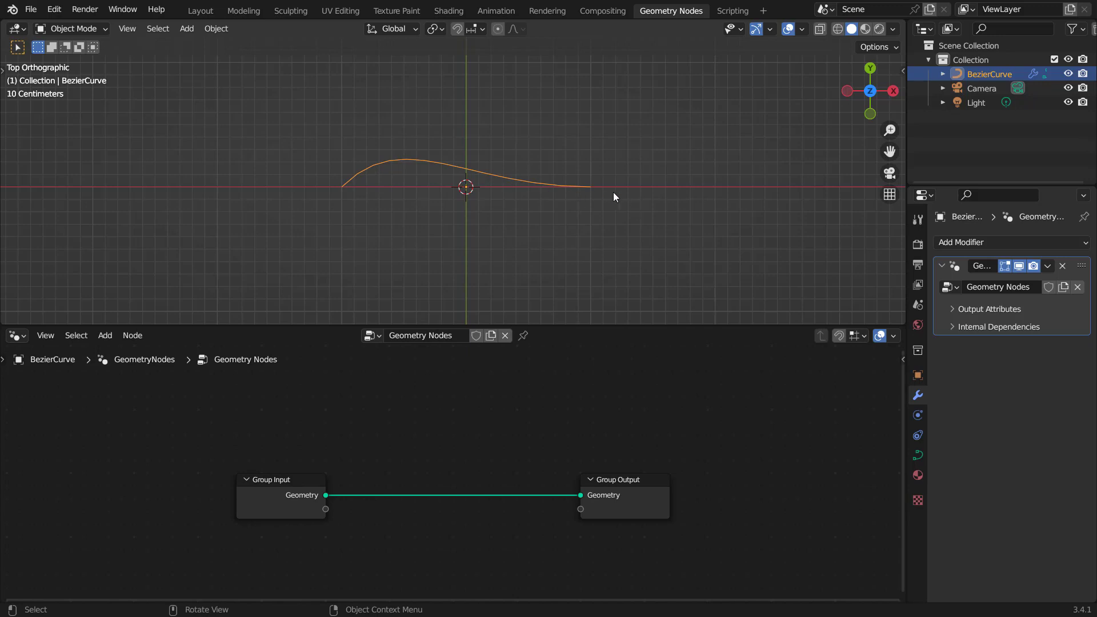
pyautogui.scroll(1, 488, 450)
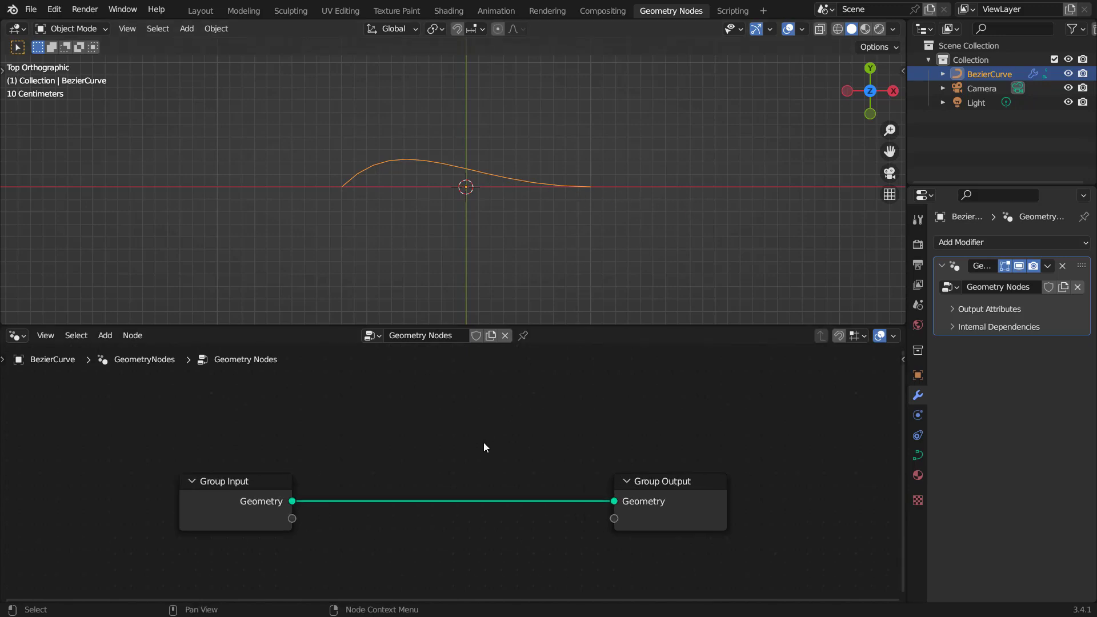
pyautogui.hotkey('shift', 'a')
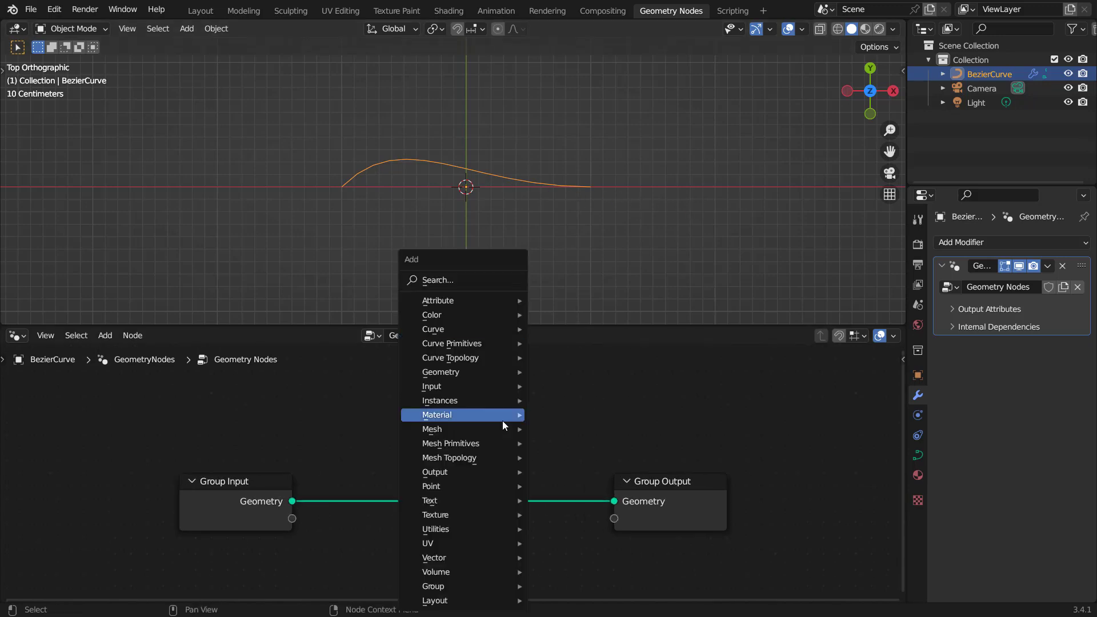
pyautogui.click(453, 281)
pyautogui.write('curve to')
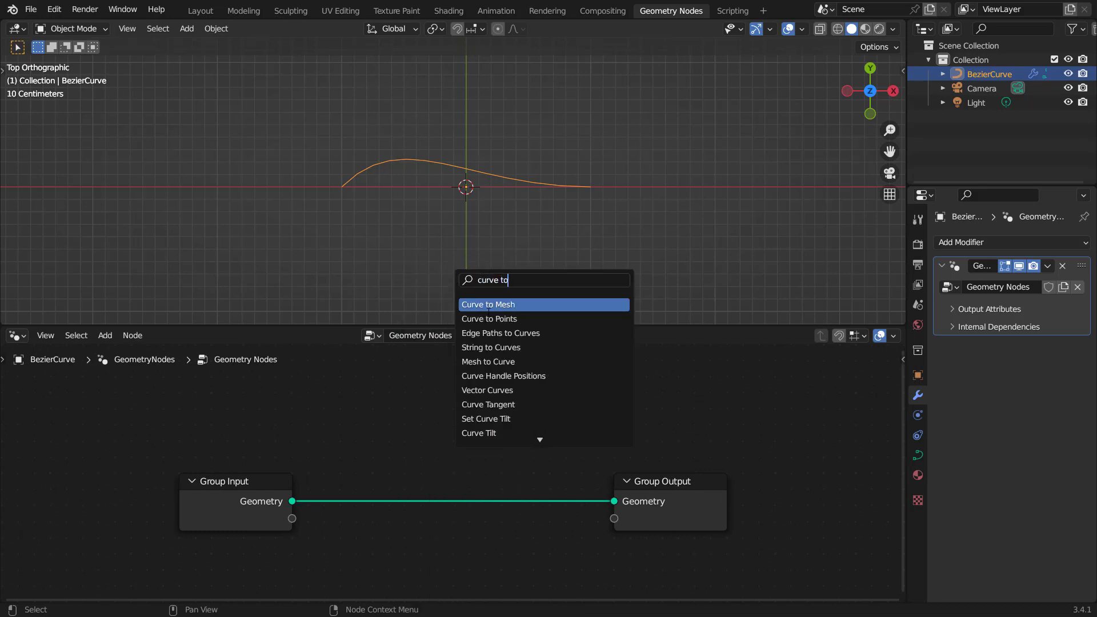
pyautogui.press('Down')
pyautogui.press('Return')
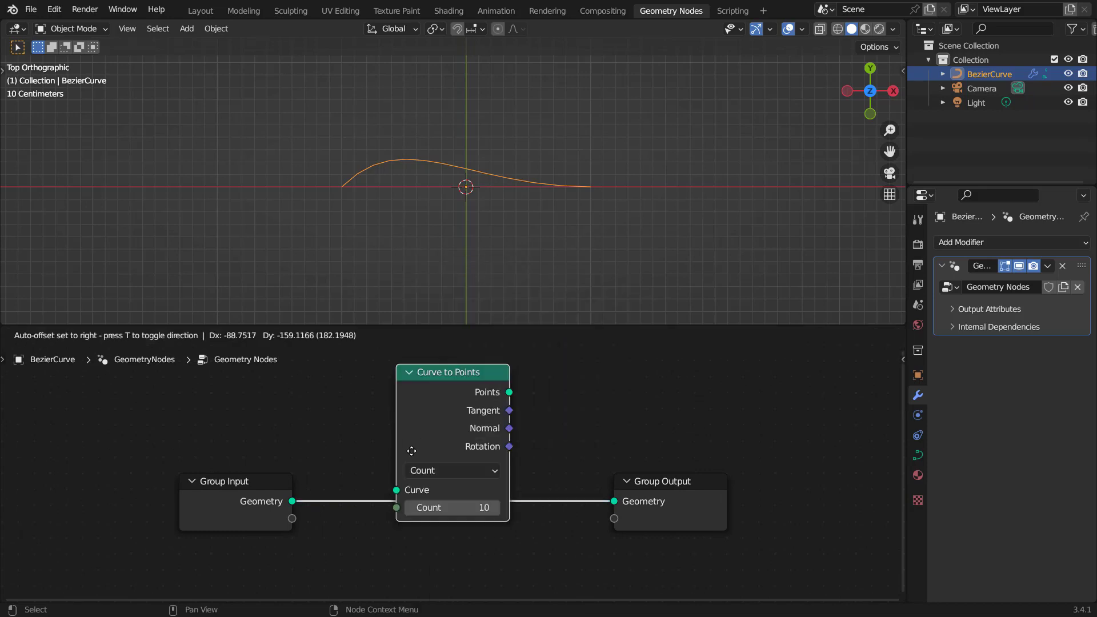
pyautogui.click(399, 472)
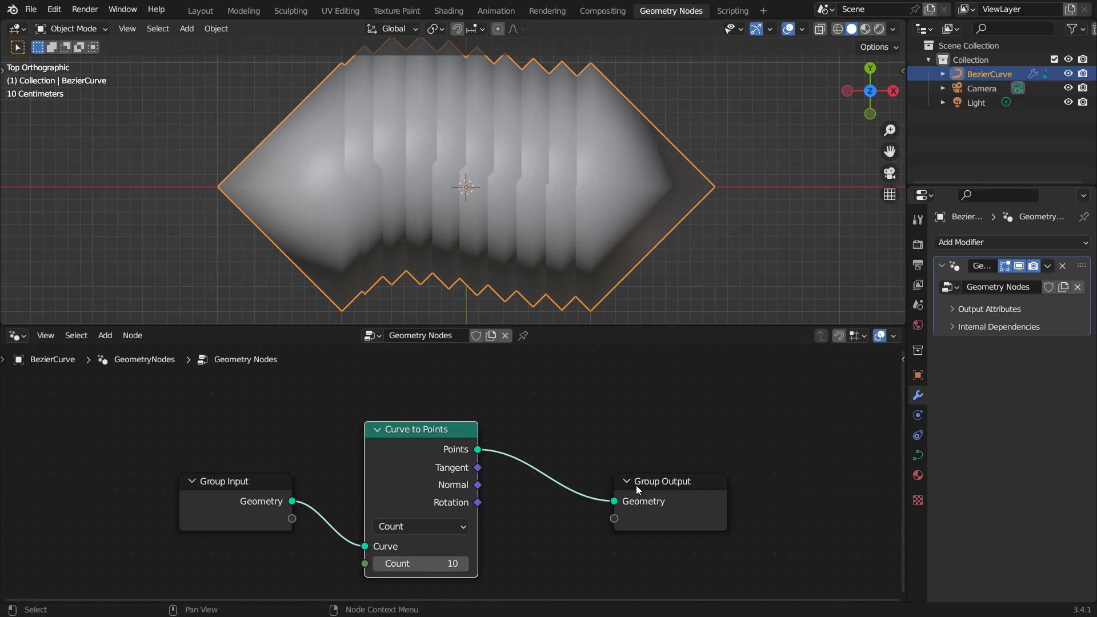
# - Move Group Output farther from Curve to Points and insert an Instance on Points node between them
pyautogui.moveTo(668, 484); pyautogui.dragTo(800, 484)
pyautogui.moveTo(799, 485); pyautogui.dragTo(594, 413, button='middle')
pyautogui.click(616, 400)
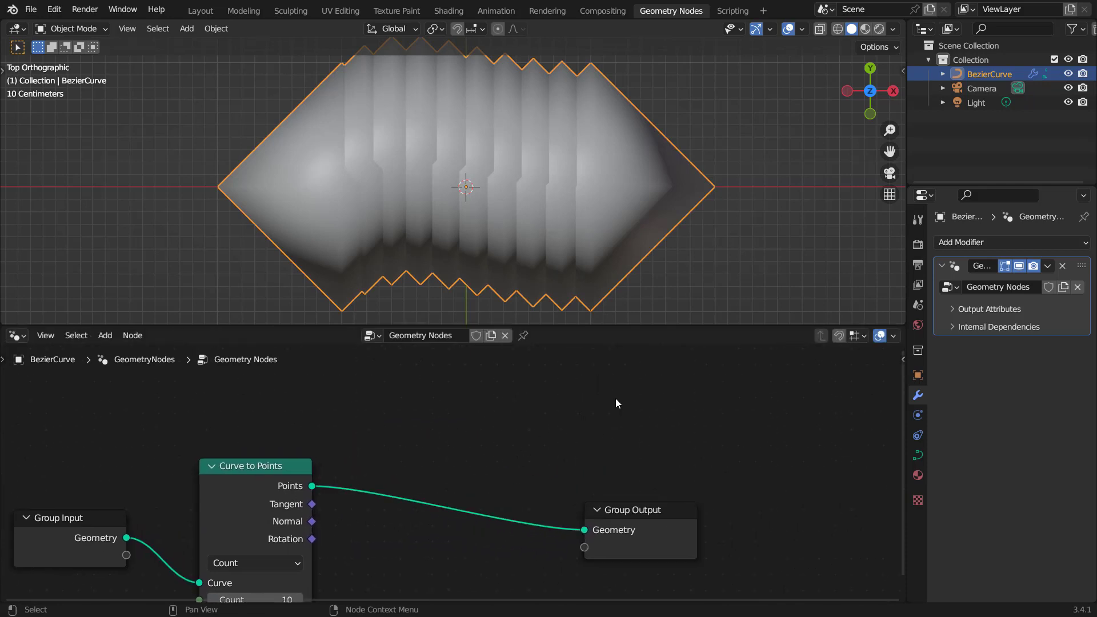
pyautogui.hotkey('shift', 'a')
pyautogui.click(582, 290)
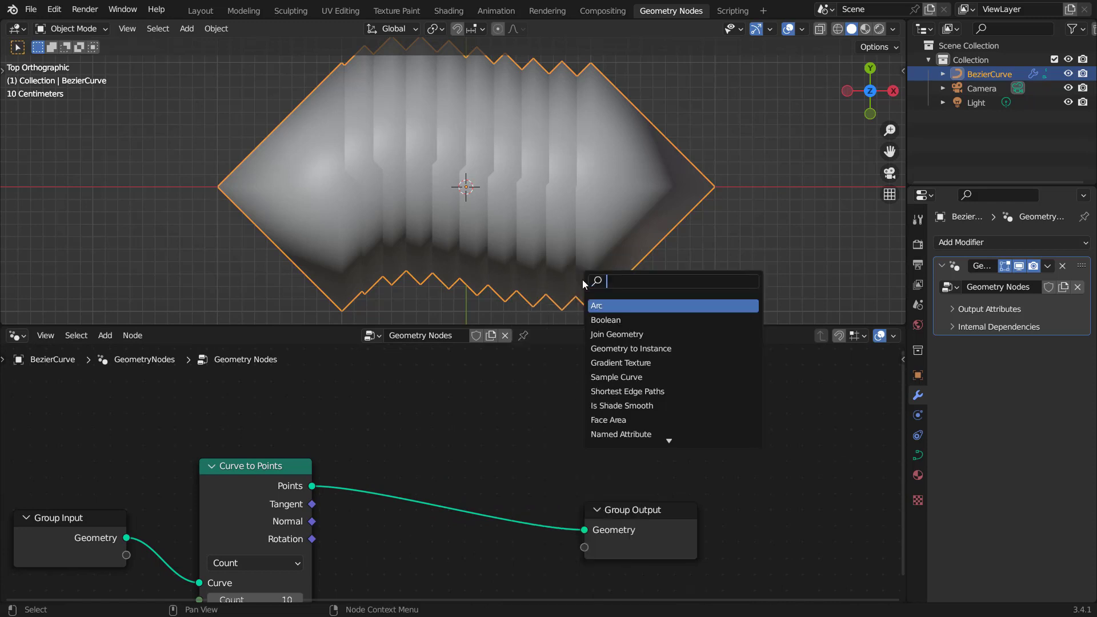
pyautogui.write('instance on p')
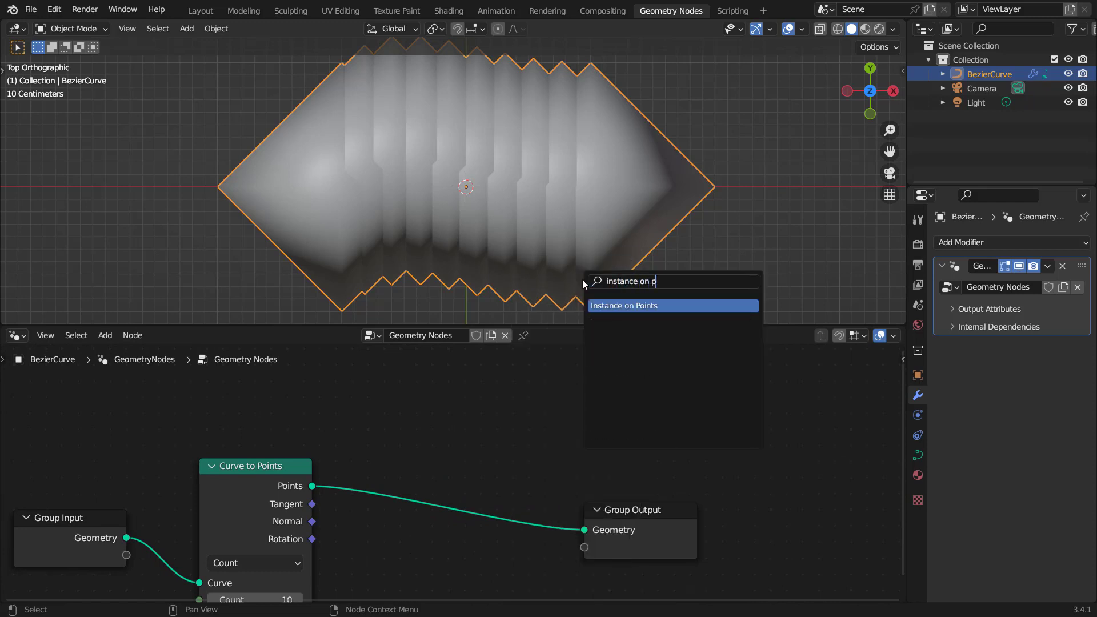
pyautogui.press('Return')
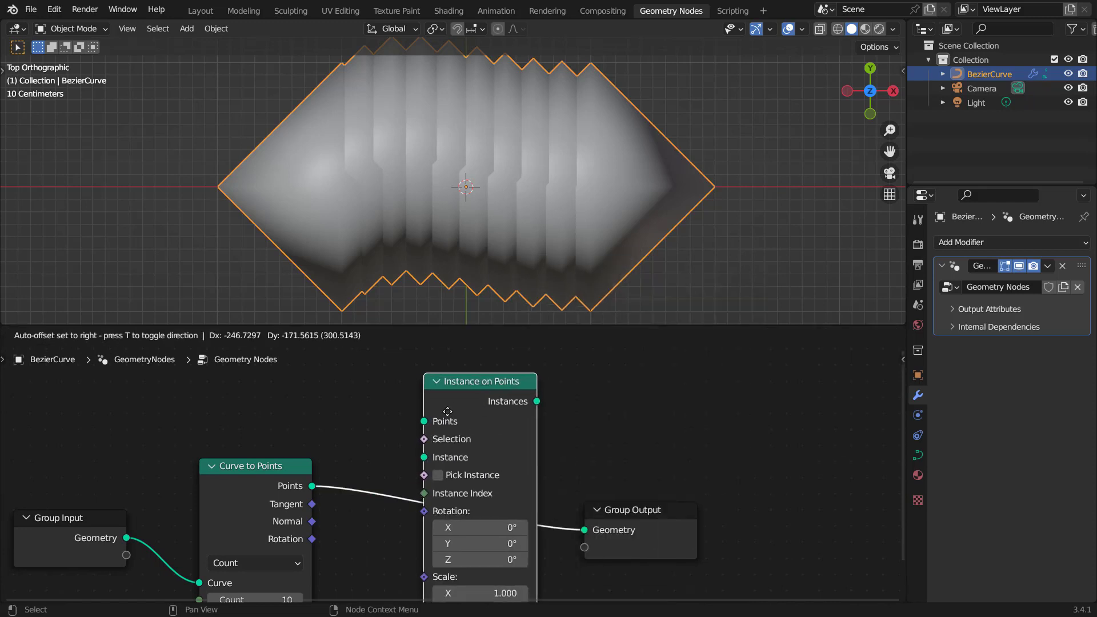
pyautogui.click(447, 412)
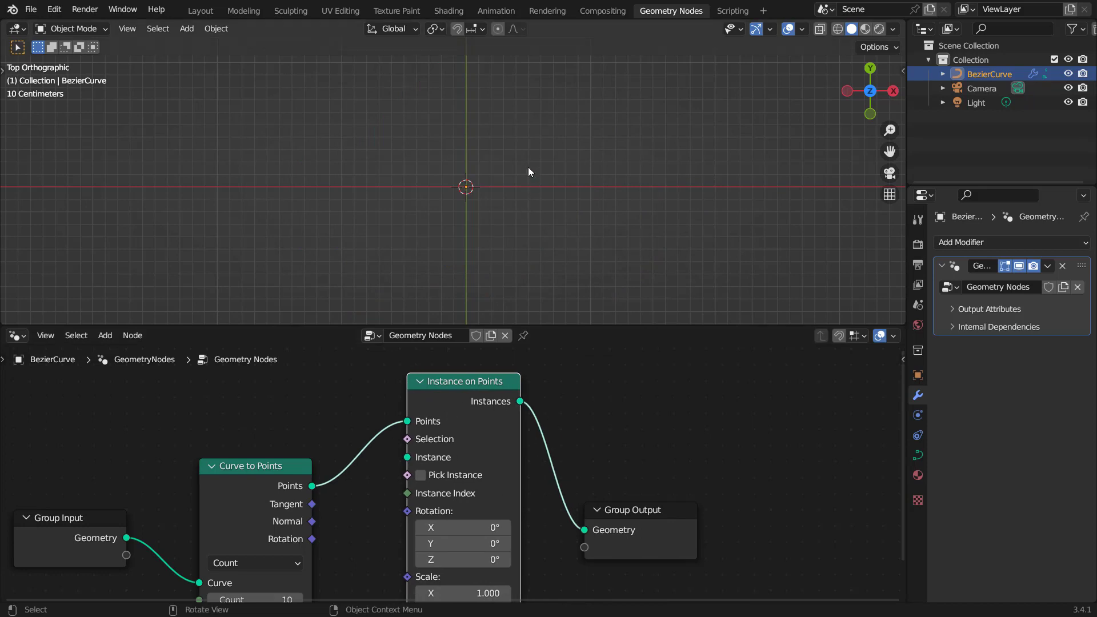
# - Add a torus mesh and move it along the X axis, well away from the origin
pyautogui.keyDown('shift'); pyautogui.moveTo(535, 172); pyautogui.dragTo(430, 211, button='middle'); pyautogui.keyUp('shift')
pyautogui.click(436, 174)
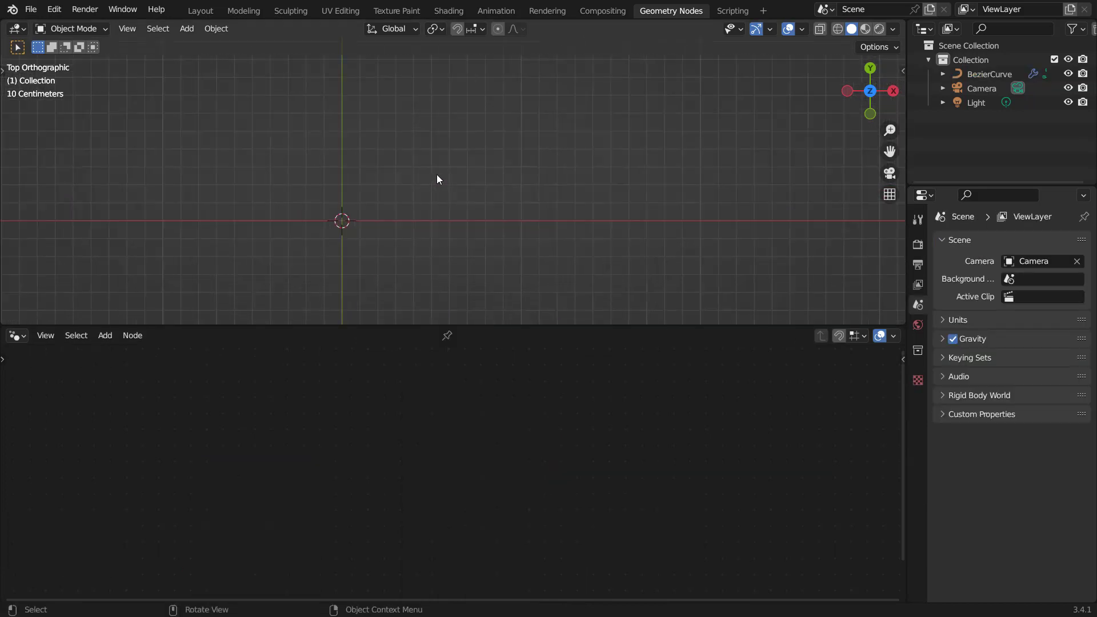
pyautogui.hotkey('shift', 'a')
pyautogui.moveTo(440, 172)
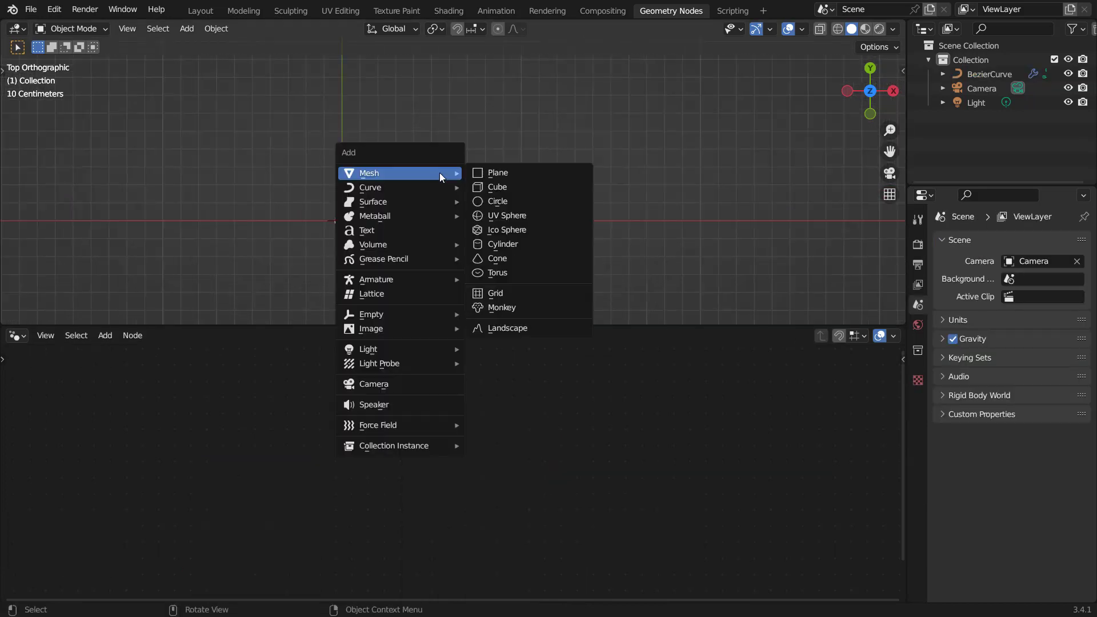
pyautogui.click(512, 272)
pyautogui.press('g')
pyautogui.press('x')
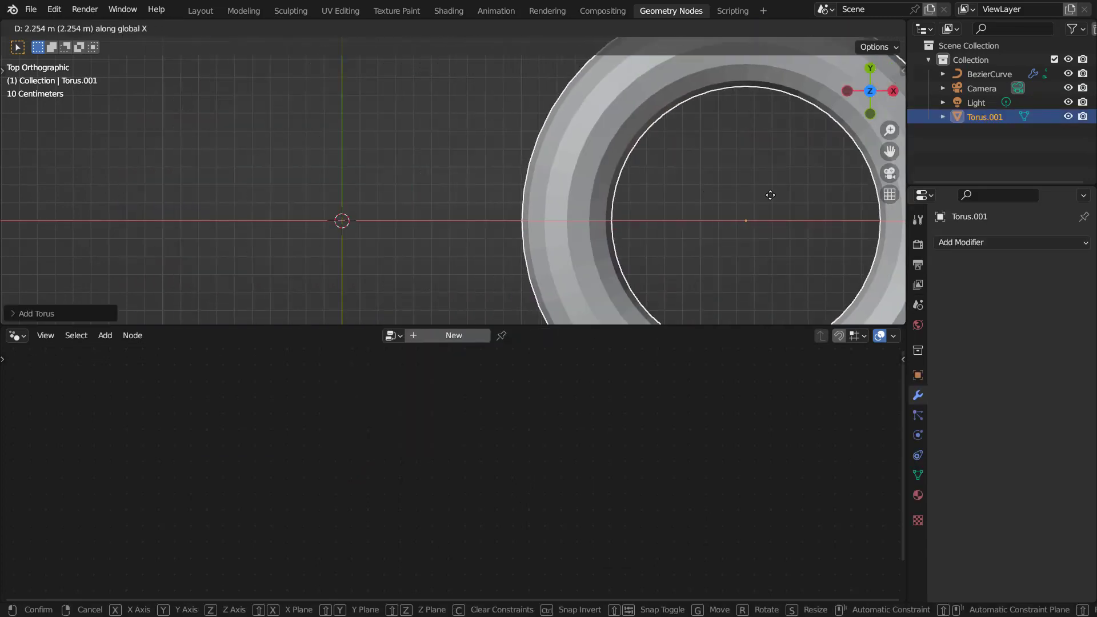
pyautogui.click(770, 195)
pyautogui.scroll(-3, 676, 200)
pyautogui.keyDown('shift'); pyautogui.moveTo(675, 200); pyautogui.dragTo(507, 221, button='middle'); pyautogui.keyUp('shift')
pyautogui.press('g')
pyautogui.press('x')
pyautogui.click(710, 210)
# - In Edit Mode, duplicate the torus mesh along the X axis so the two rings overlap
pyautogui.press('Tab')
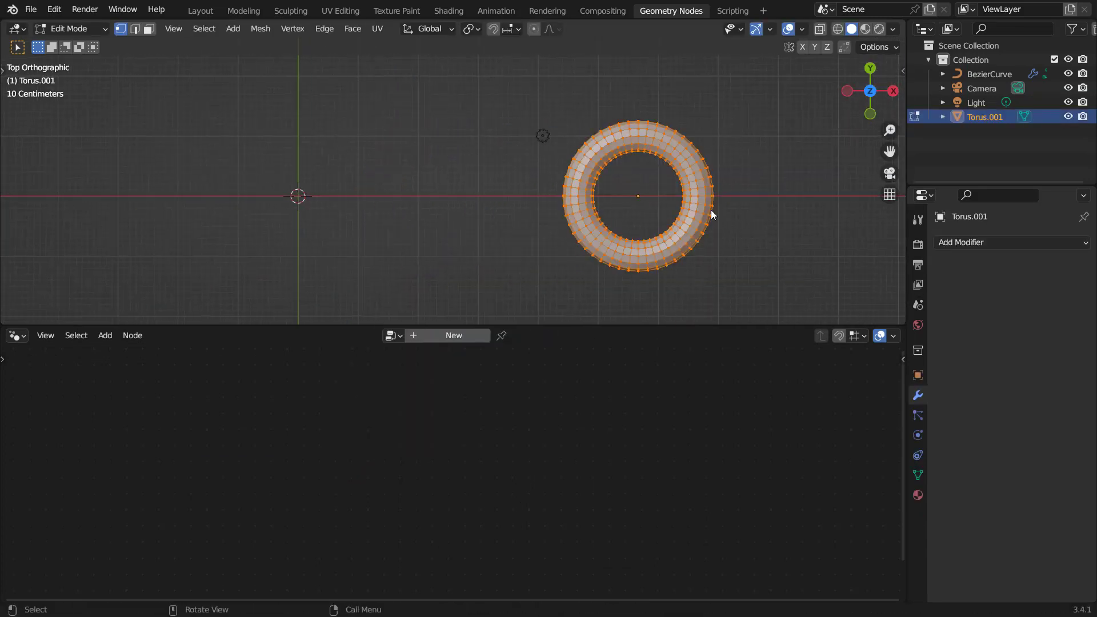
pyautogui.keyDown('shift'); pyautogui.moveTo(710, 210); pyautogui.dragTo(519, 205, button='middle'); pyautogui.keyUp('shift')
pyautogui.press('g')
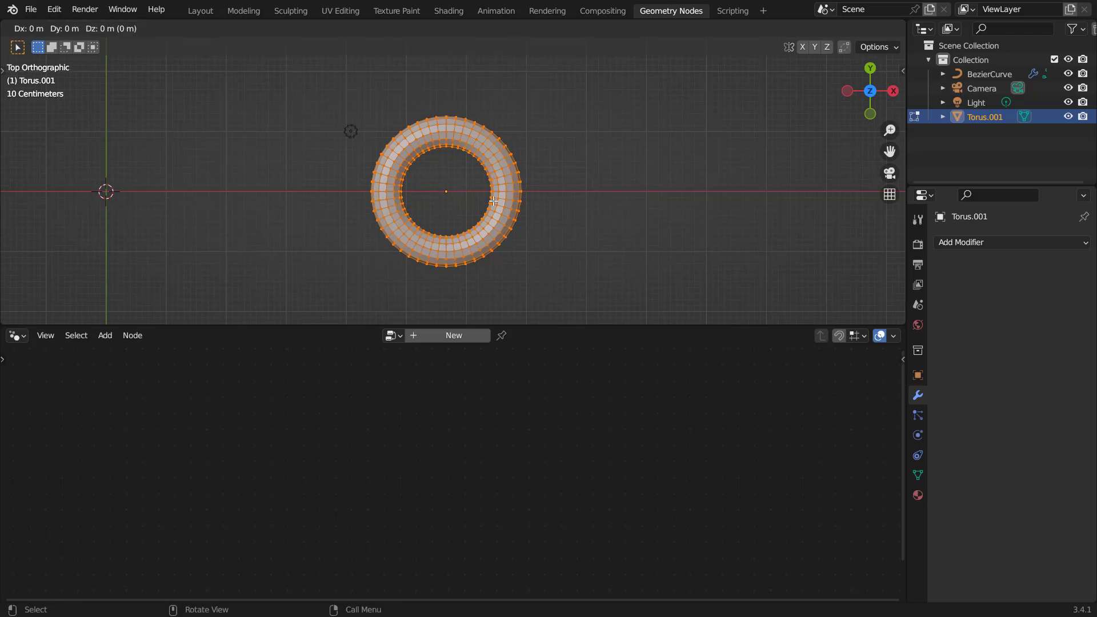
pyautogui.press('x')
pyautogui.click(592, 204)
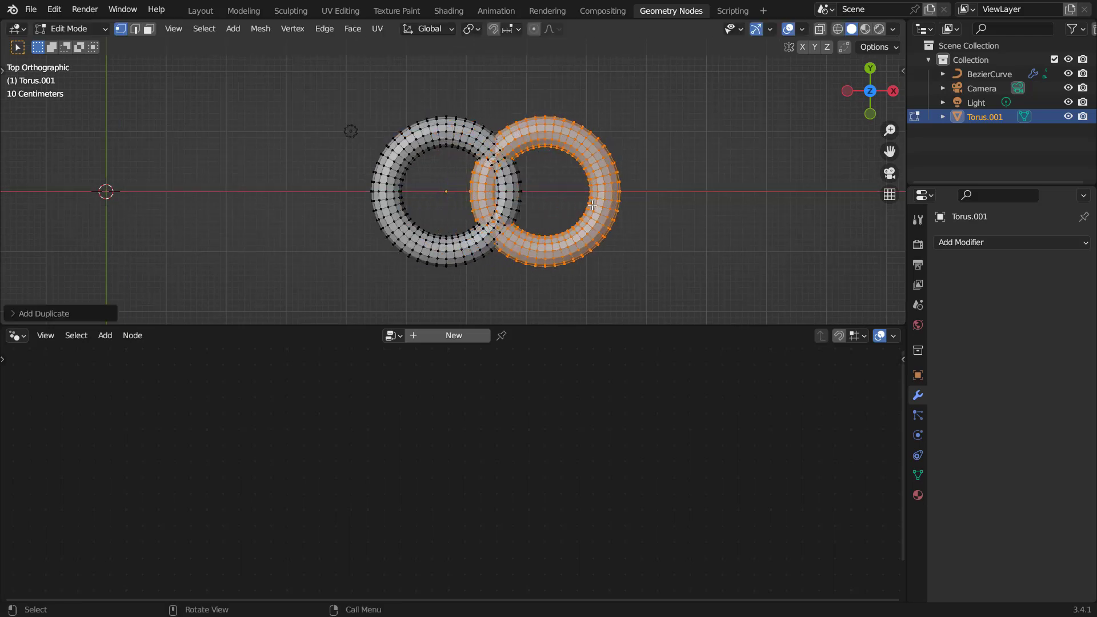
# - Rotate the duplicated ring 90 degrees about X, adjust its X position to interlock with the first, and return to Object Mode
pyautogui.write('rx')
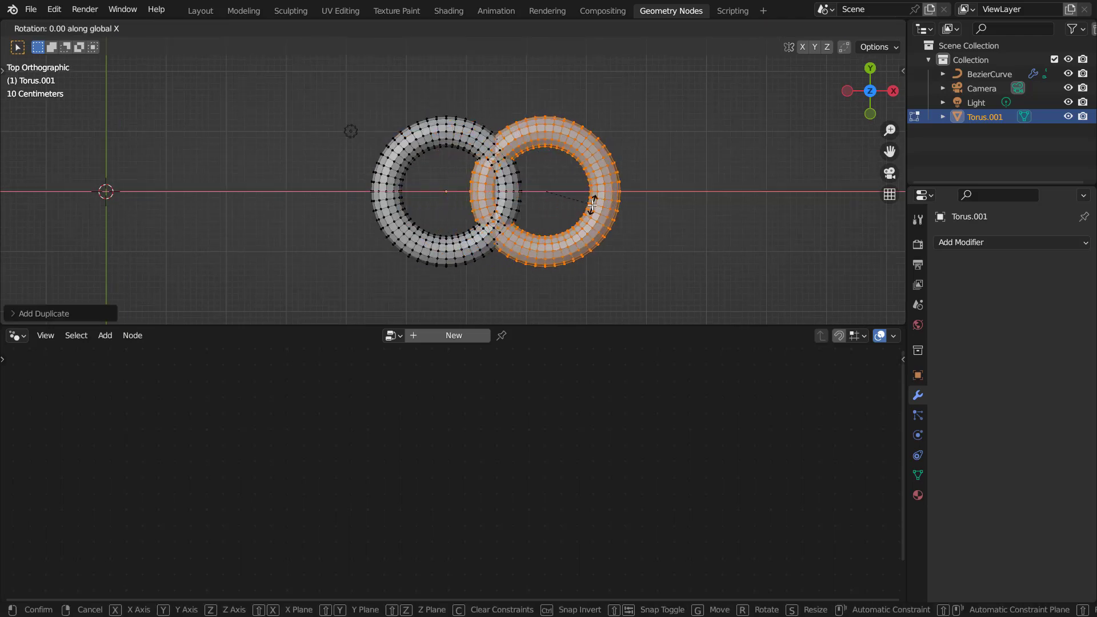
pyautogui.write('90')
pyautogui.press('Return')
pyautogui.moveTo(589, 212); pyautogui.dragTo(604, 182, button='middle')
pyautogui.press('g')
pyautogui.press('x')
pyautogui.click(606, 180)
pyautogui.press('Tab')
pyautogui.keyDown('shift'); pyautogui.moveTo(368, 162); pyautogui.dragTo(491, 181, button='middle'); pyautogui.keyUp('shift')
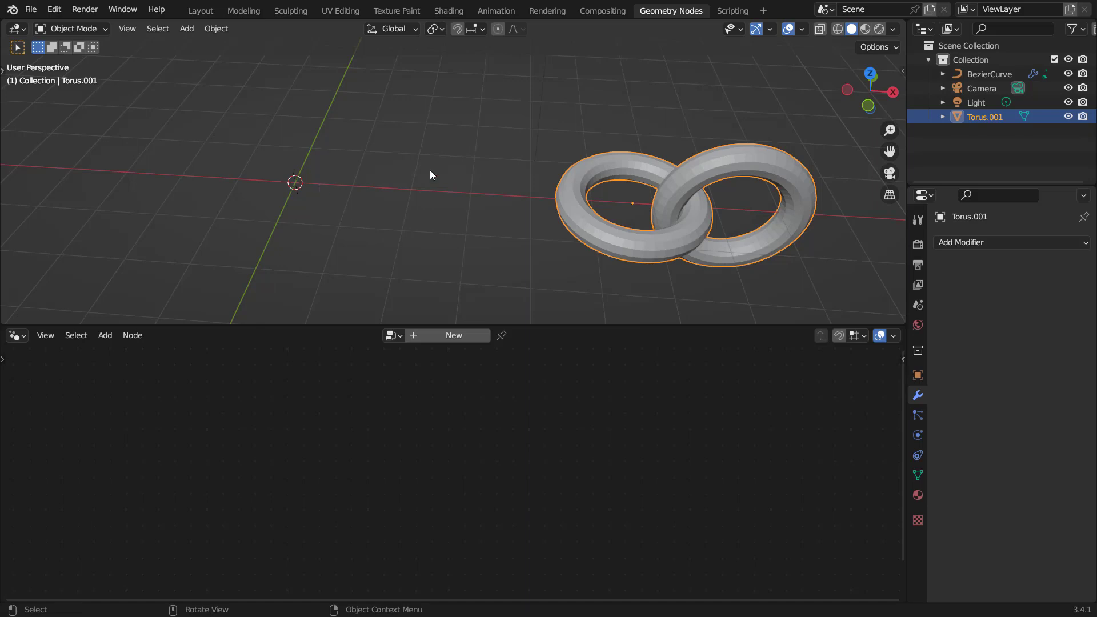
# - Bring the interlocked torus object into the Bezier curve's node tree as an Object Info node above Curve to Points
pyautogui.click(931, 74)
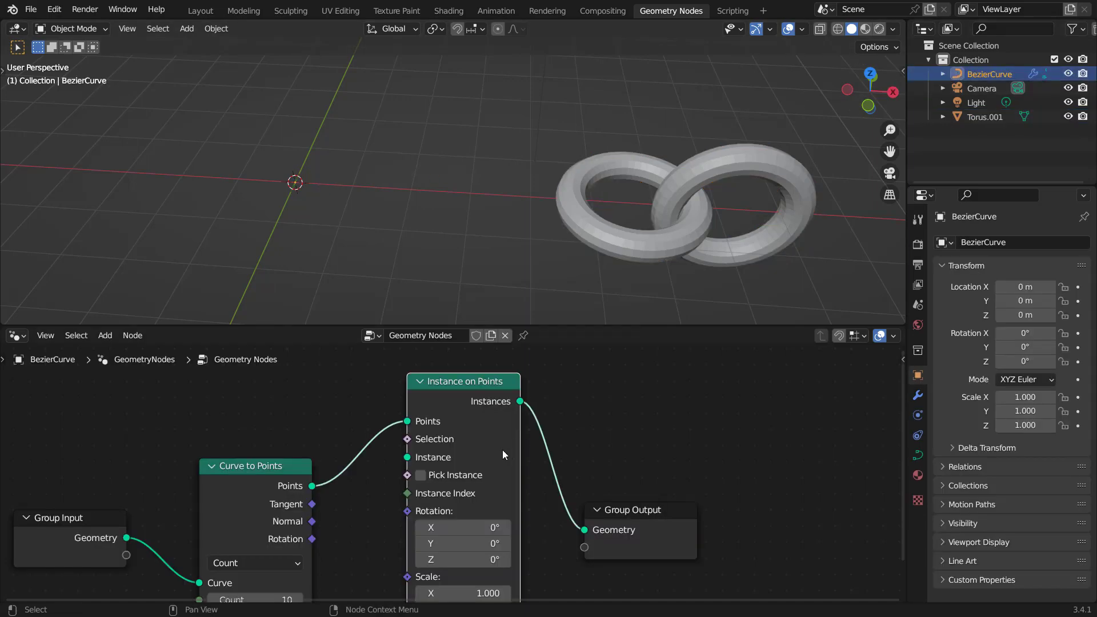
pyautogui.scroll(-2, 493, 451)
pyautogui.moveTo(493, 451); pyautogui.dragTo(576, 464, button='middle')
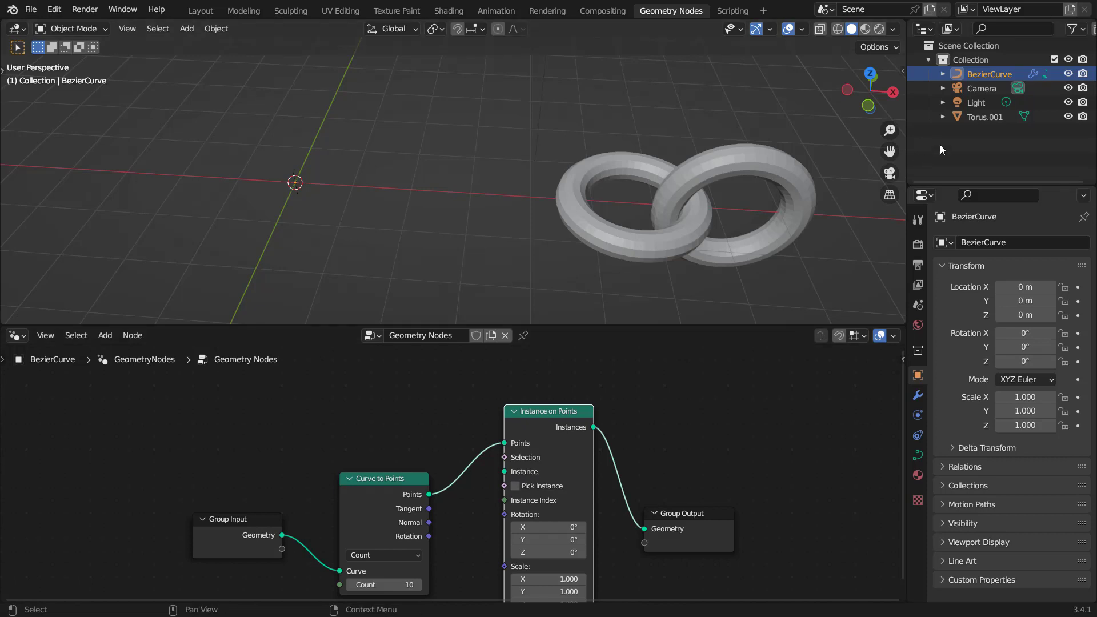
pyautogui.moveTo(983, 117); pyautogui.dragTo(356, 393)
pyautogui.click(380, 400)
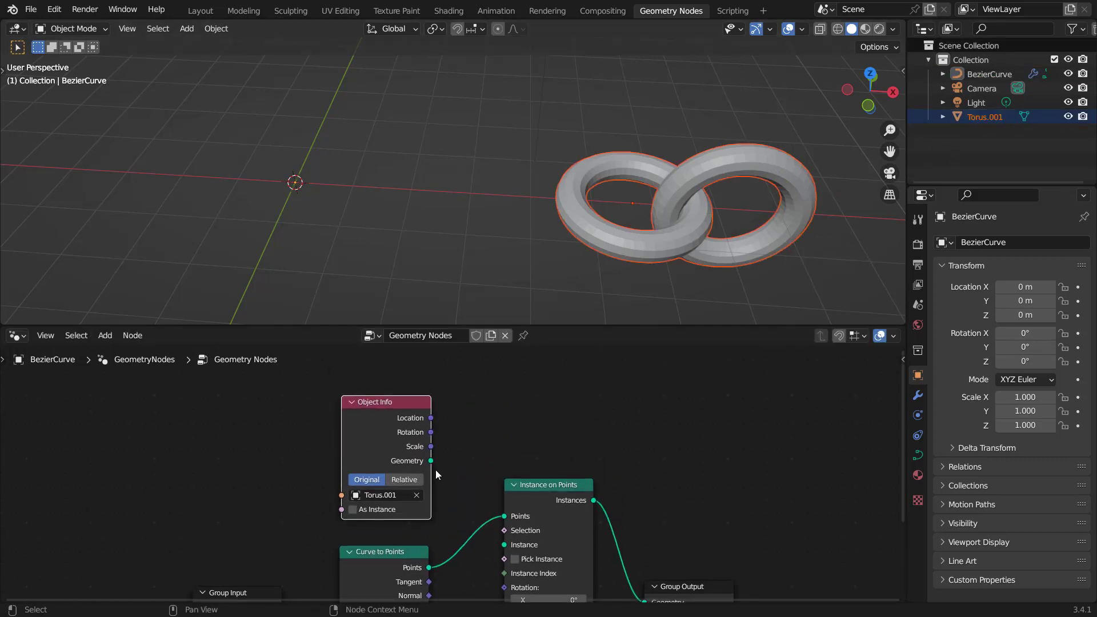
# - Feed the Object Info geometry into the Instance input of Instance on Points and select the Bezier curve object
pyautogui.moveTo(430, 461); pyautogui.dragTo(505, 545)
pyautogui.keyDown('shift'); pyautogui.moveTo(369, 193); pyautogui.dragTo(471, 169, button='middle'); pyautogui.keyUp('shift')
pyautogui.scroll(5, 506, 186)
pyautogui.click(501, 150)
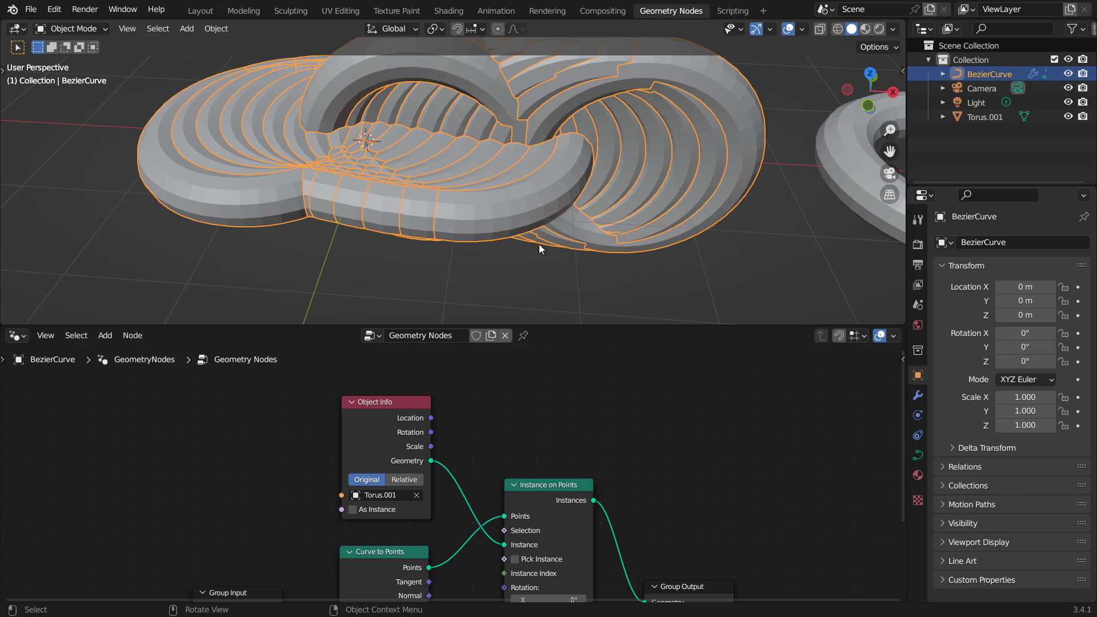
# - Set the Instance on Points scale to 0.080 on X, Y and Z
pyautogui.moveTo(594, 509); pyautogui.dragTo(574, 420, button='middle')
pyautogui.moveTo(579, 474)
pyautogui.mouseDown(button='middle')
pyautogui.moveTo(580, 401)
pyautogui.moveTo(569, 467)
pyautogui.mouseUp(button='middle')
pyautogui.scroll(1, 569, 467)
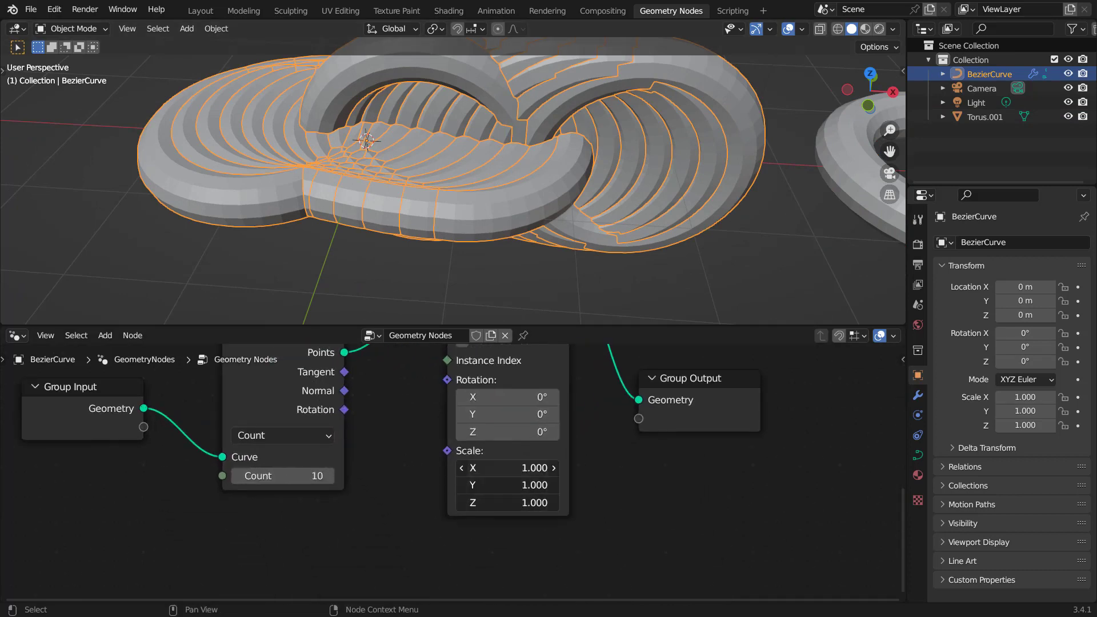
pyautogui.moveTo(514, 468); pyautogui.dragTo(417, 502)
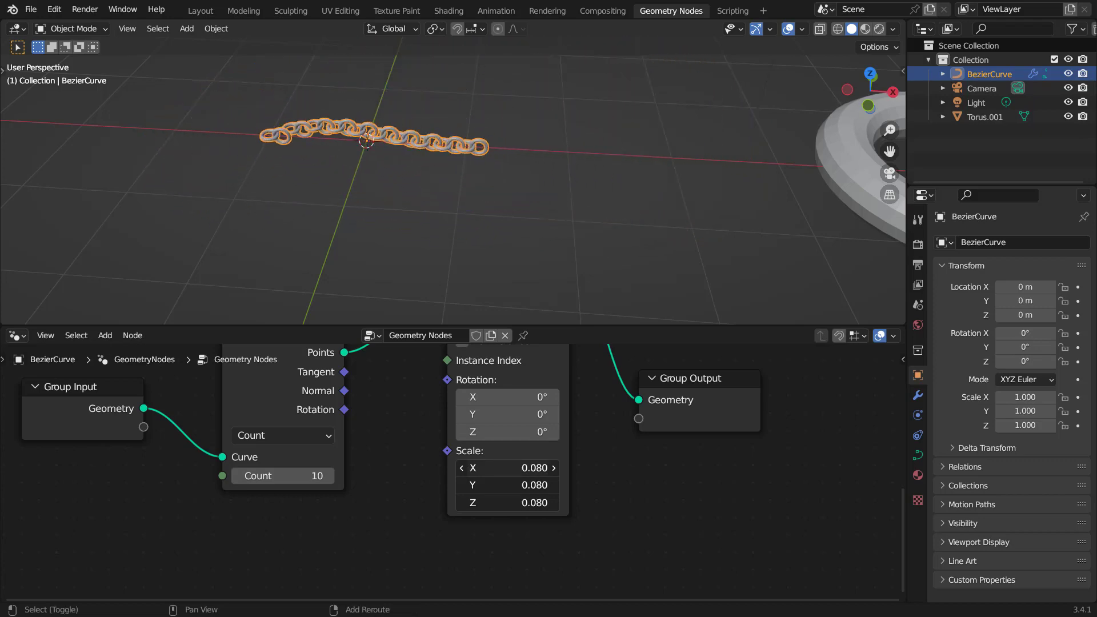
pyautogui.scroll(4, 436, 152)
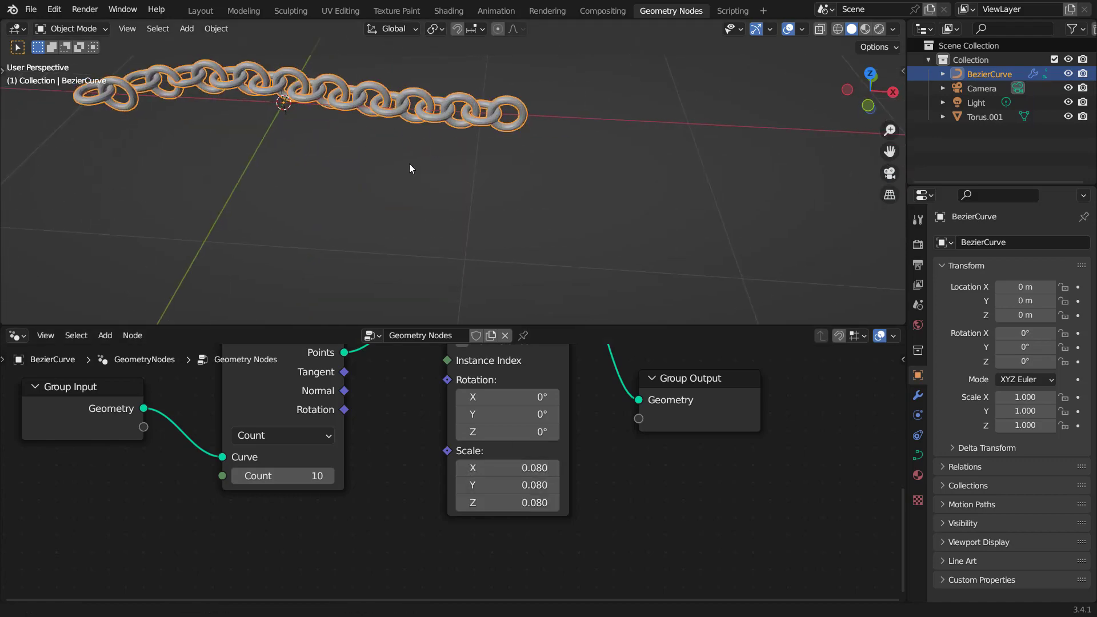
pyautogui.scroll(6, 439, 170)
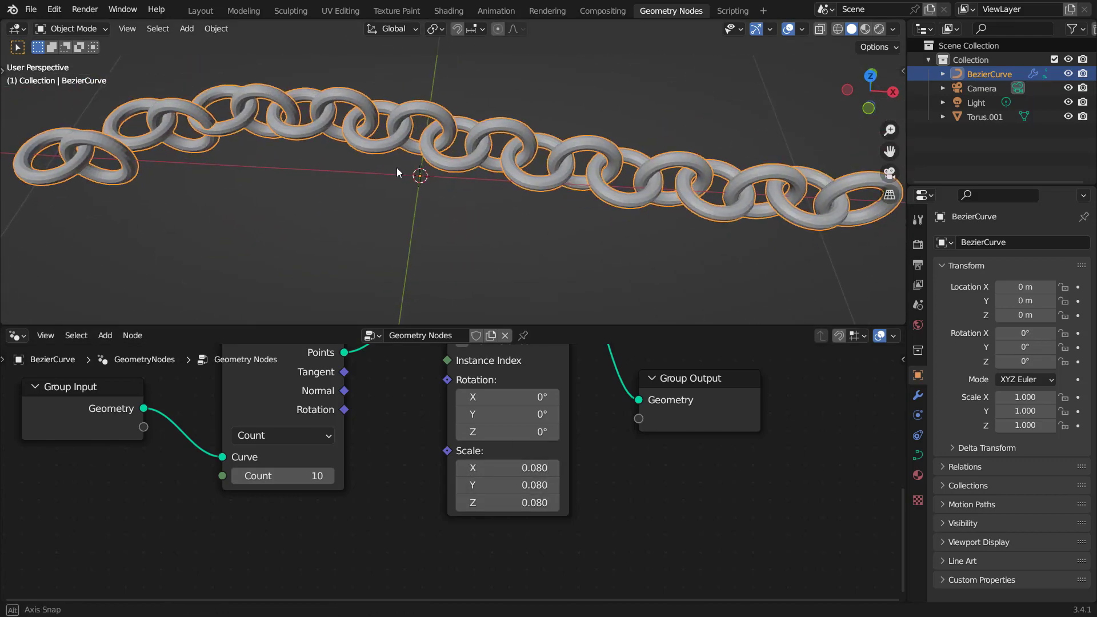
# - From the top view, delete the original Bezier curve's segments in Edit Mode
pyautogui.press('KP_7')
pyautogui.scroll(-3, 400, 161)
pyautogui.keyDown('shift'); pyautogui.moveTo(366, 159); pyautogui.dragTo(425, 230, button='middle'); pyautogui.keyUp('shift')
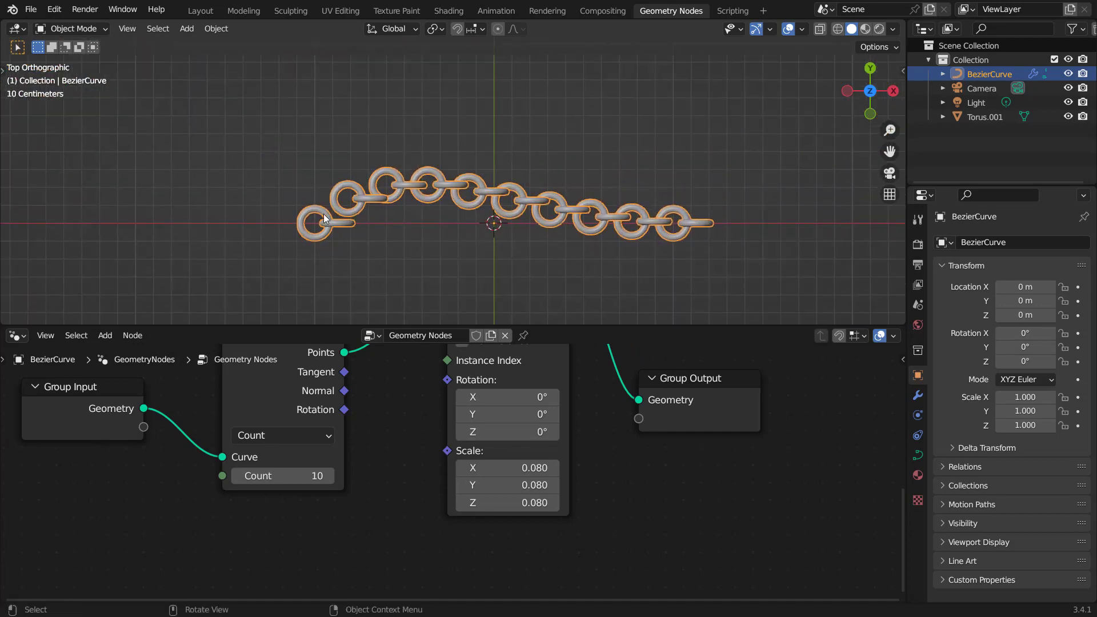
pyautogui.scroll(-5, 483, 187)
pyautogui.press('Tab')
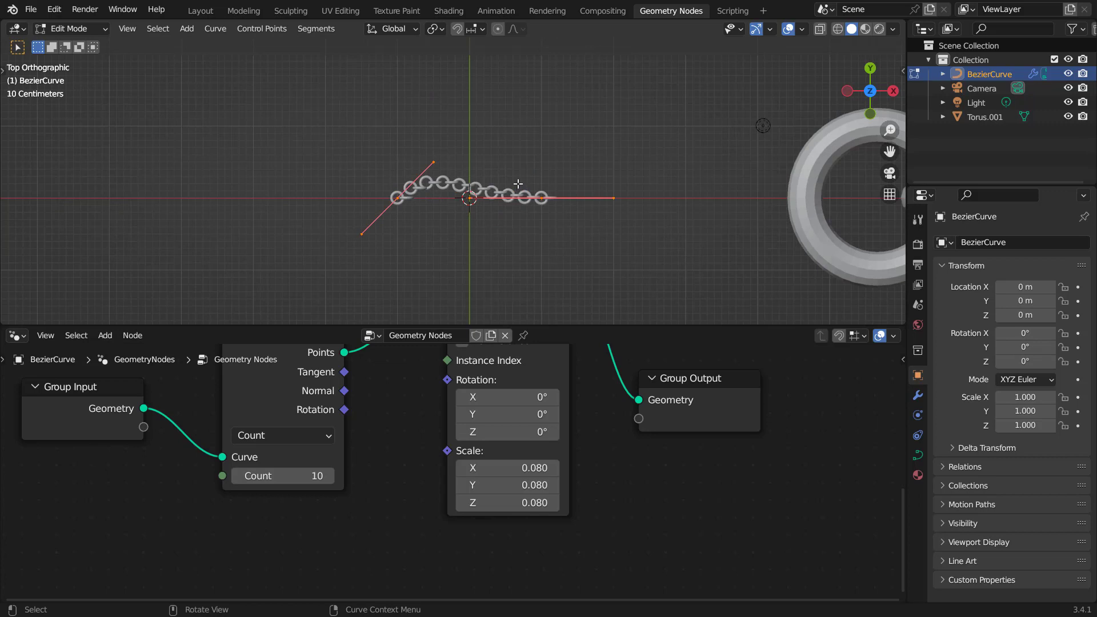
pyautogui.press('x')
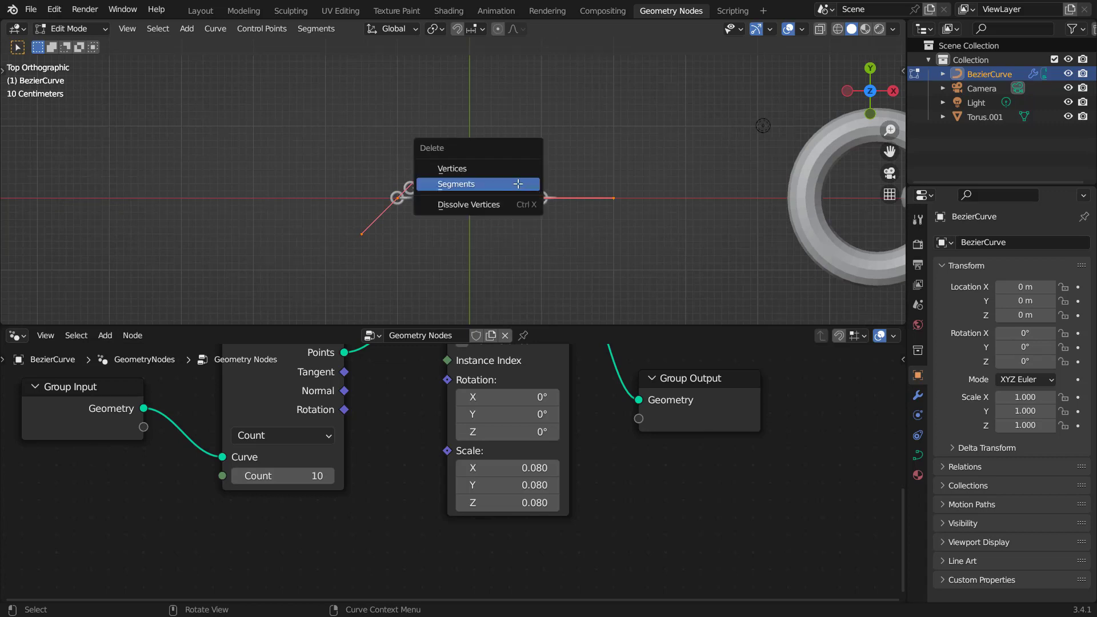
pyautogui.click(518, 183)
# - With the curve Draw tool, draw a long wavy curve and a short straight one above it, and return to Object Mode
pyautogui.press('t')
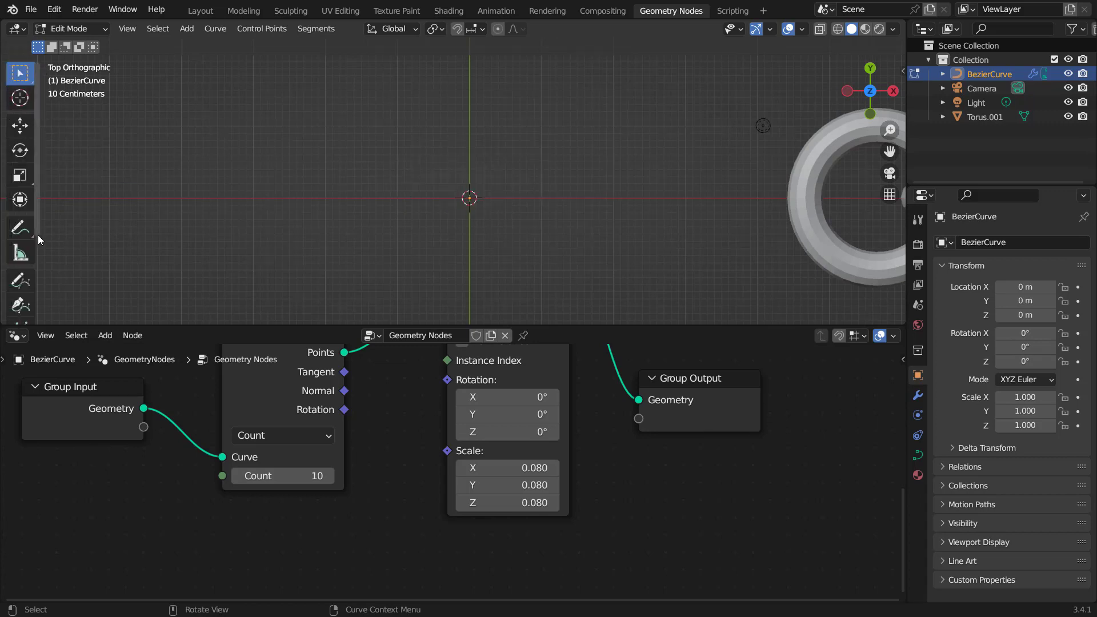
pyautogui.moveTo(36, 234); pyautogui.dragTo(126, 236)
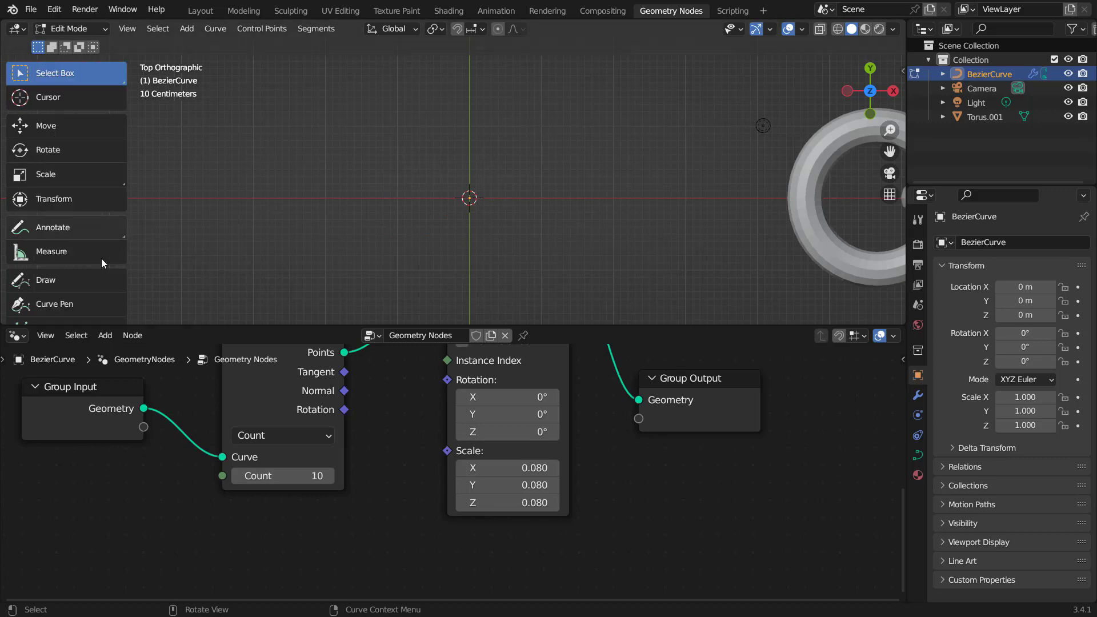
pyautogui.click(45, 280)
pyautogui.scroll(-2, 354, 204)
pyautogui.moveTo(206, 252); pyautogui.dragTo(219, 212)
pyautogui.moveTo(298, 182)
pyautogui.mouseDown()
pyautogui.moveTo(578, 104)
pyautogui.moveTo(571, 116)
pyautogui.mouseUp()
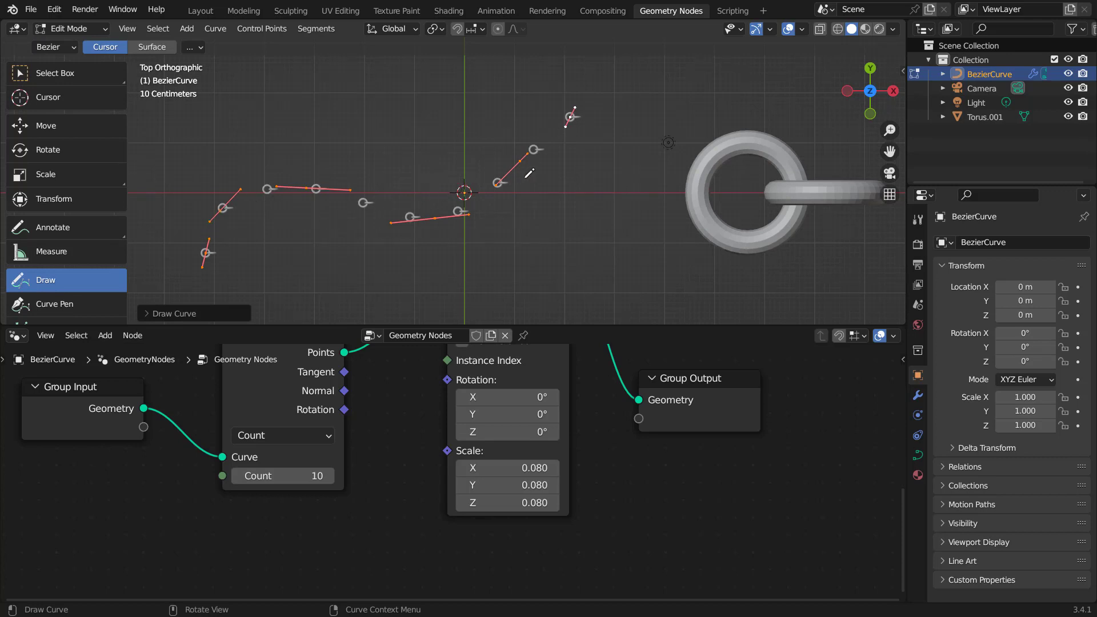
pyautogui.moveTo(381, 137); pyautogui.dragTo(412, 139)
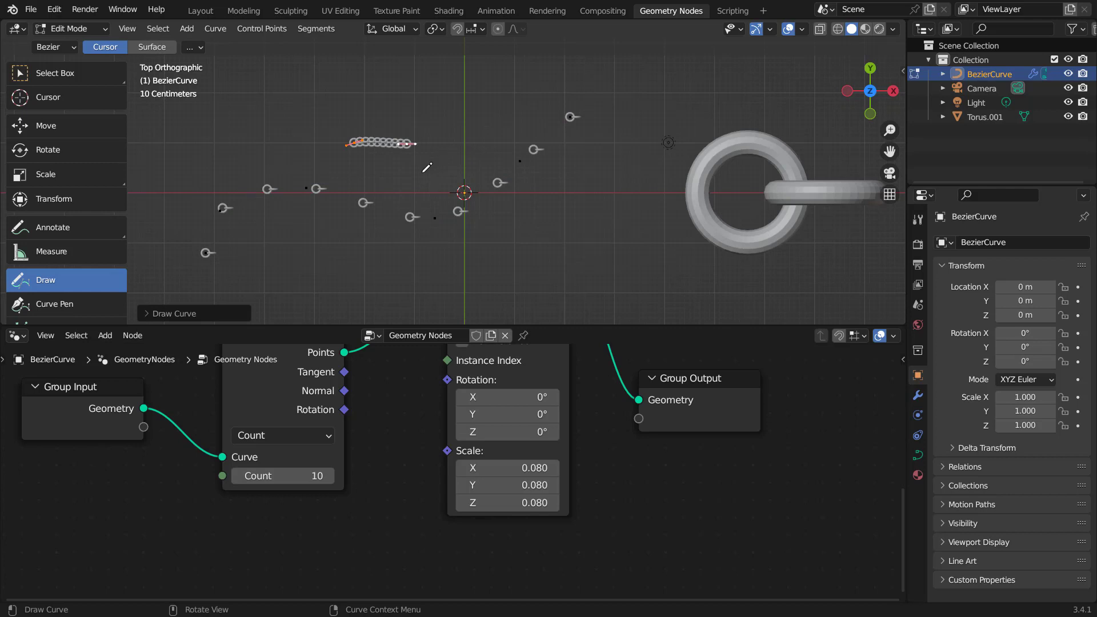
pyautogui.press('Tab')
# - Switch Curve to Points to Length mode and set the length to 0.25 m
pyautogui.moveTo(349, 418); pyautogui.dragTo(451, 464, button='middle')
pyautogui.scroll(2, 423, 481)
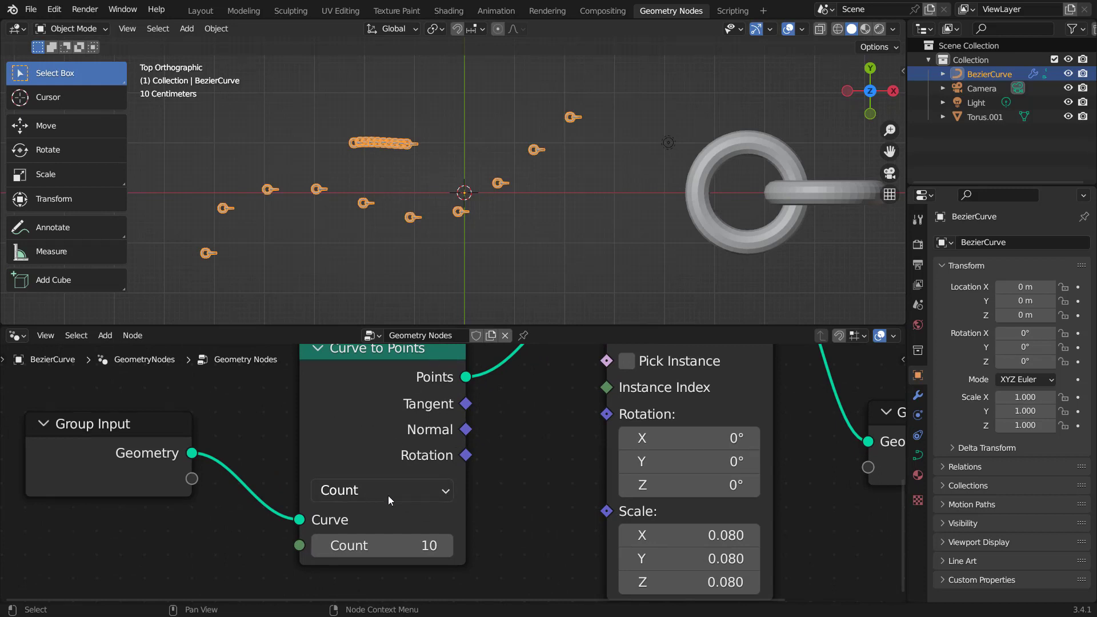
pyautogui.scroll(1, 417, 186)
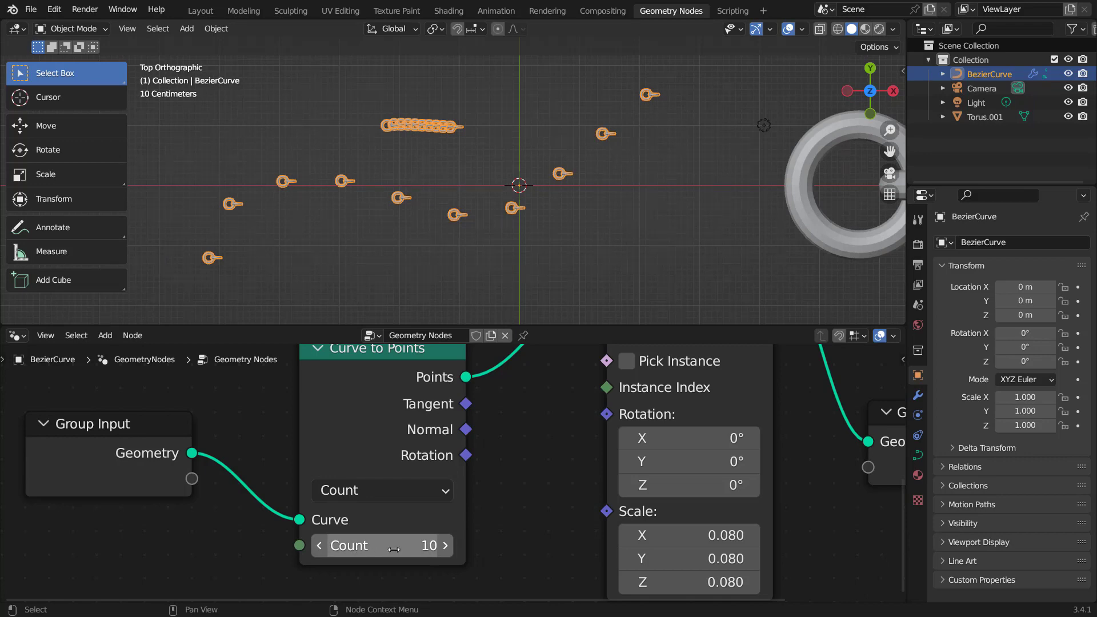
pyautogui.click(394, 491)
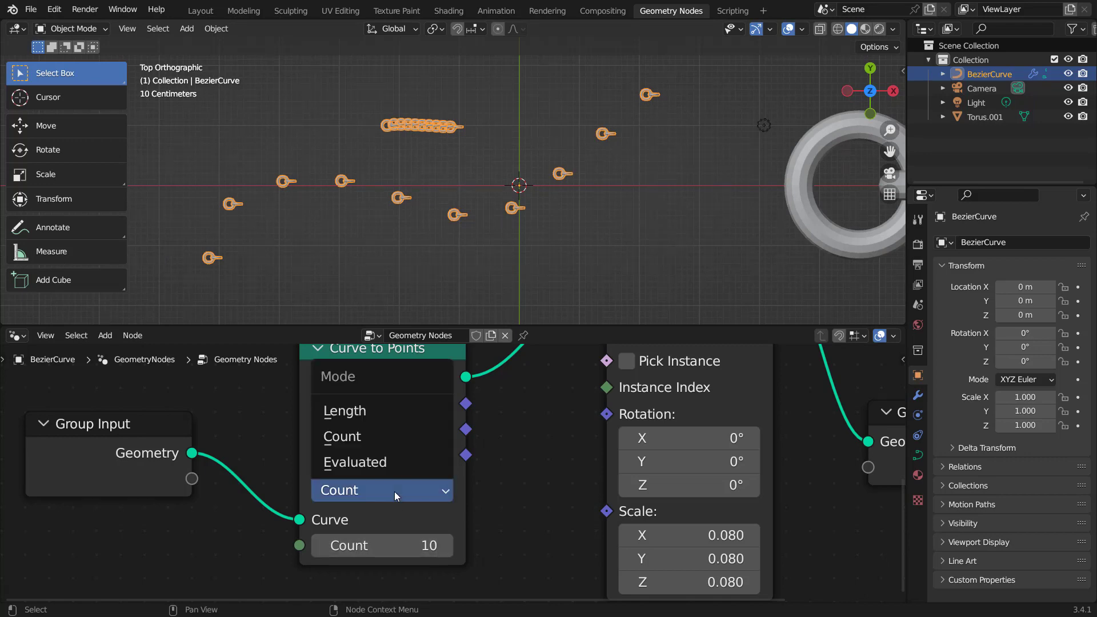
pyautogui.click(373, 411)
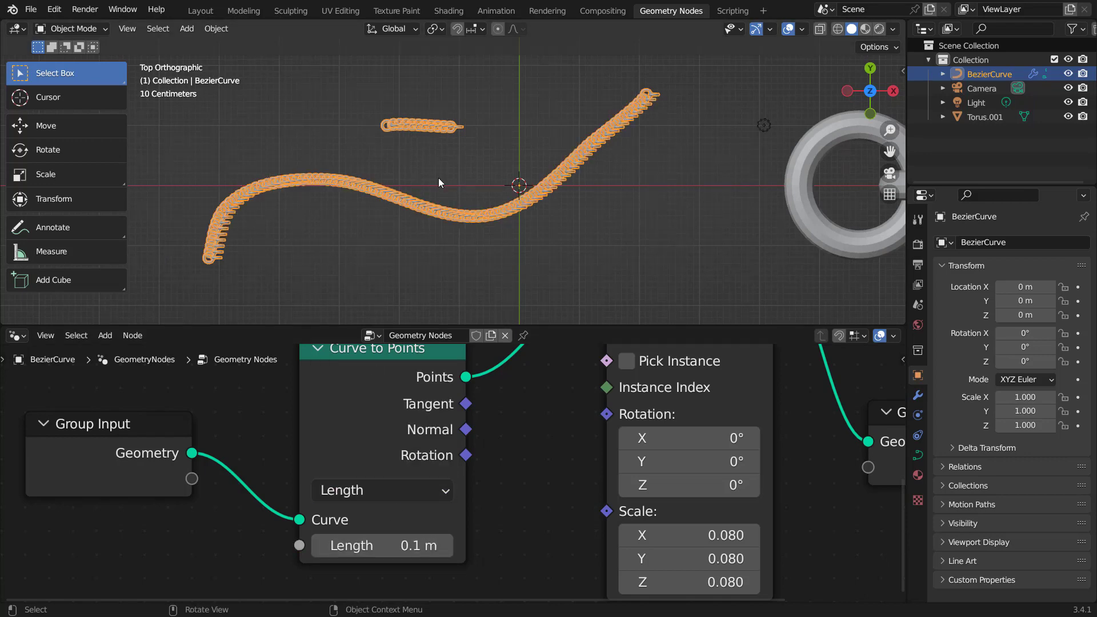
pyautogui.scroll(2, 438, 180)
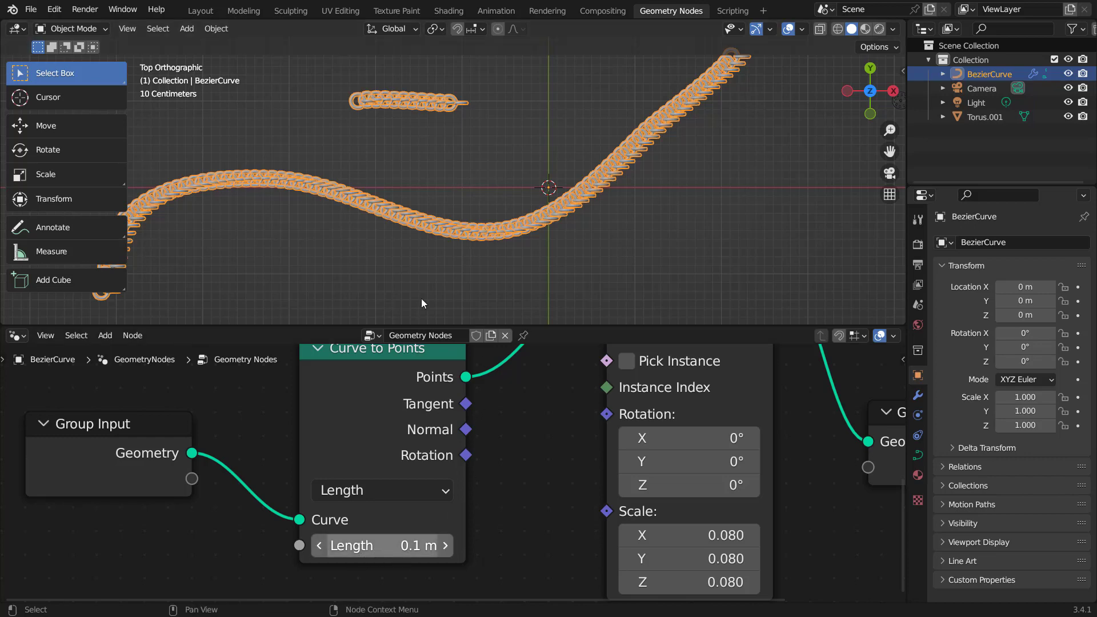
pyautogui.scroll(5, 428, 234)
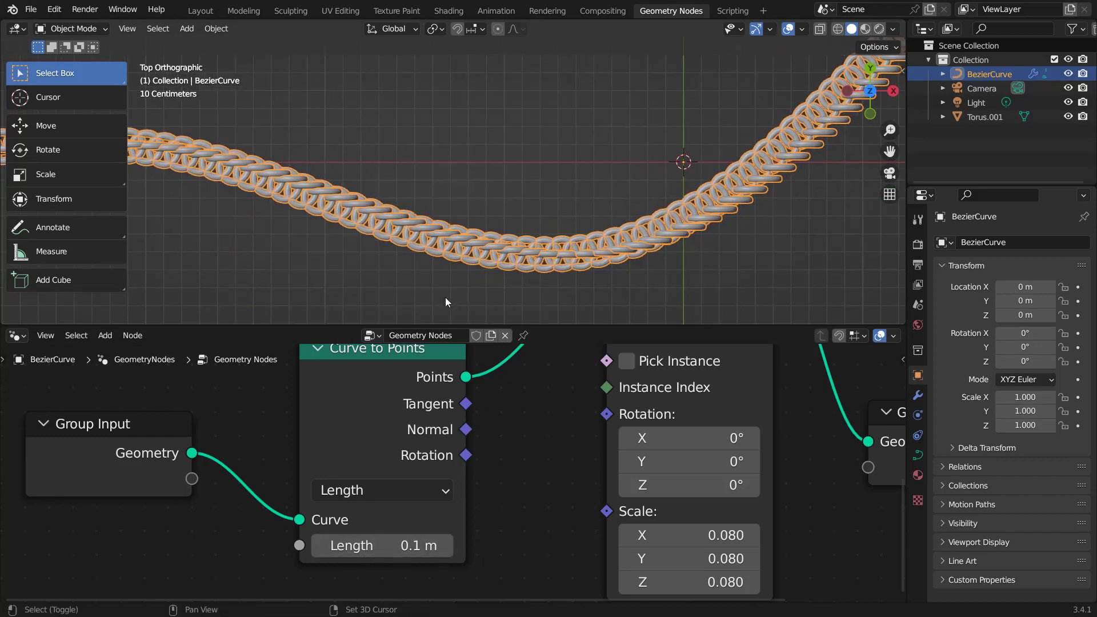
pyautogui.moveTo(361, 546); pyautogui.dragTo(449, 546)
pyautogui.scroll(-5, 469, 196)
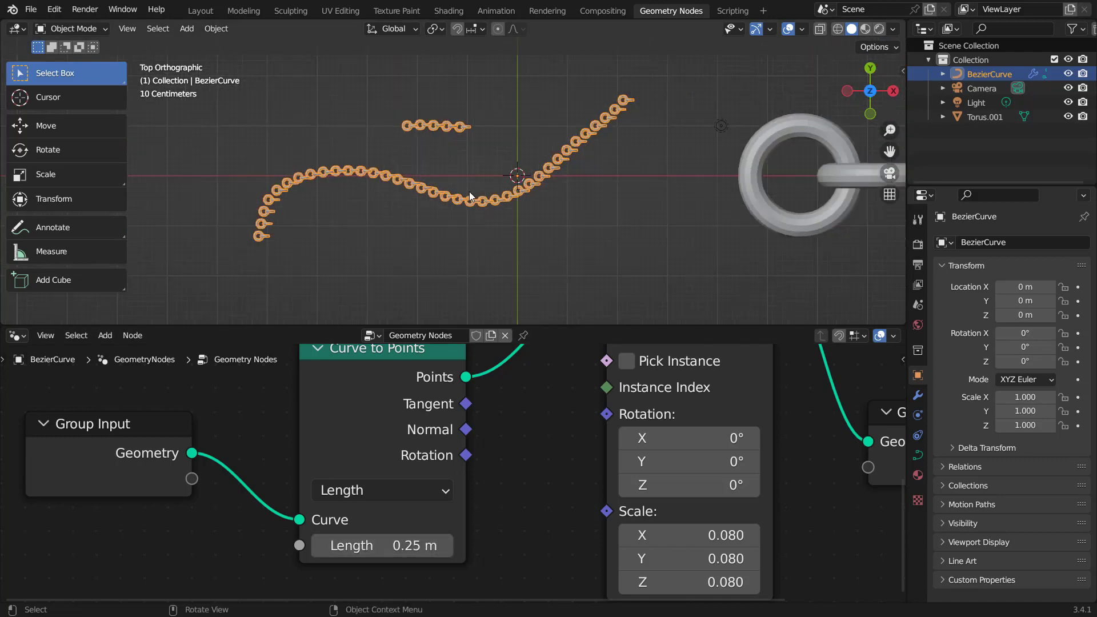
# - In Edit Mode, draw two more wavy test curves, one below and one above the existing chains
pyautogui.press('t')
pyautogui.press('Tab')
pyautogui.moveTo(304, 276)
pyautogui.mouseDown()
pyautogui.moveTo(684, 154)
pyautogui.moveTo(703, 127)
pyautogui.mouseUp()
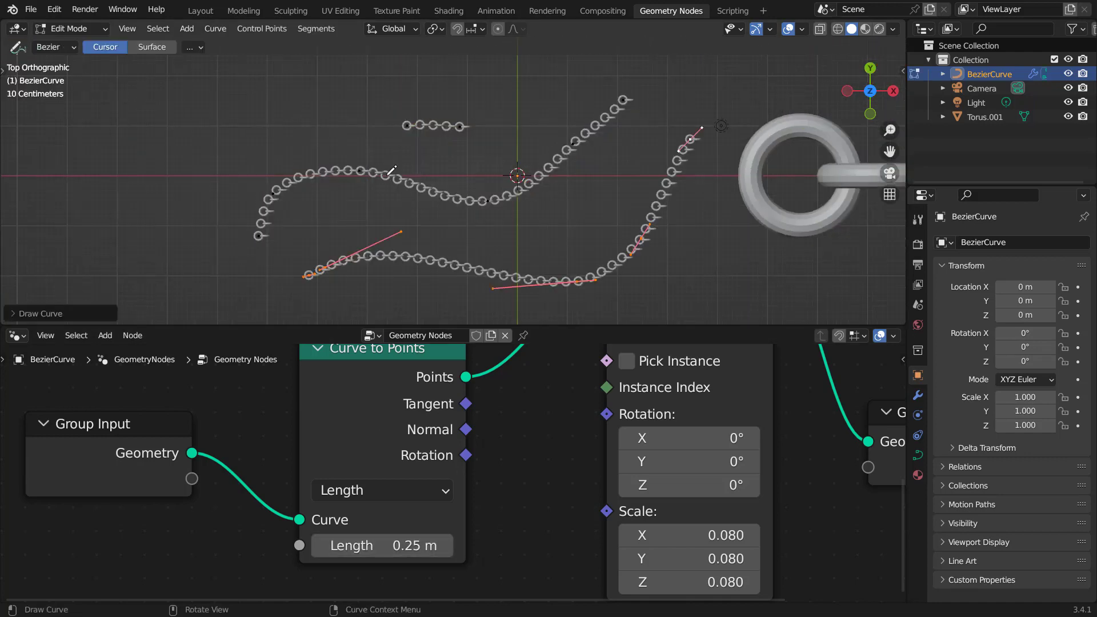
pyautogui.moveTo(298, 139)
pyautogui.mouseDown()
pyautogui.moveTo(395, 99)
pyautogui.moveTo(550, 96)
pyautogui.moveTo(693, 74)
pyautogui.mouseUp()
pyautogui.scroll(3, 545, 131)
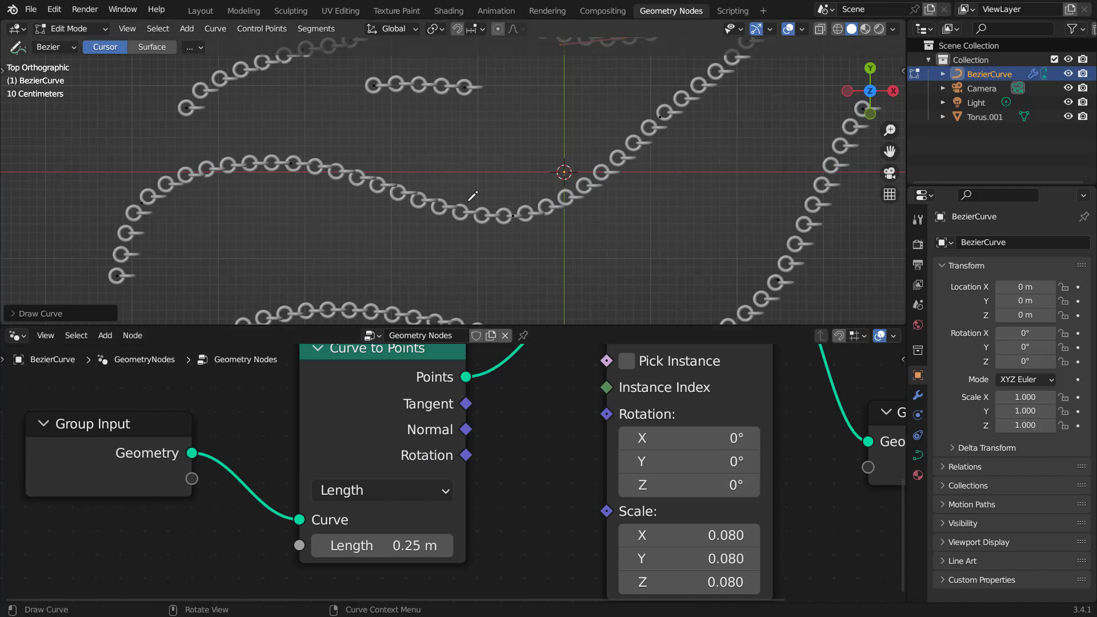
# - Undo the earlier drawn curves, draw one S-shaped curve through the view instead, and return to Object Mode
pyautogui.scroll(-4, 474, 228)
pyautogui.hotkey('ctrl', 'z')
pyautogui.moveTo(246, 252); pyautogui.dragTo(568, 174)
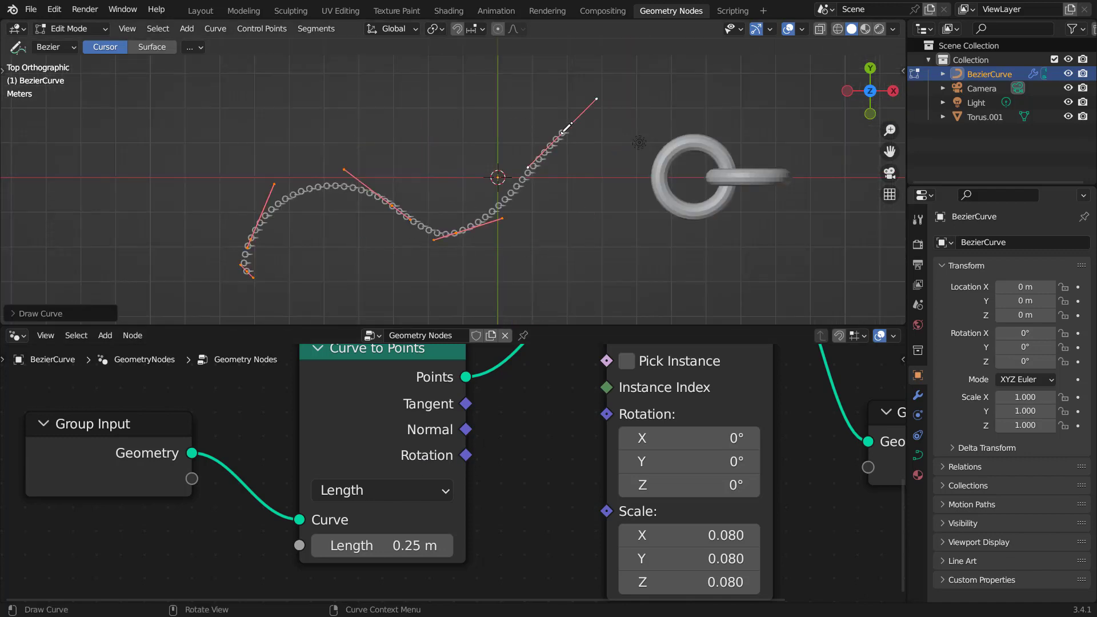
pyautogui.press('Tab')
pyautogui.scroll(4, 393, 209)
pyautogui.scroll(-2, 521, 176)
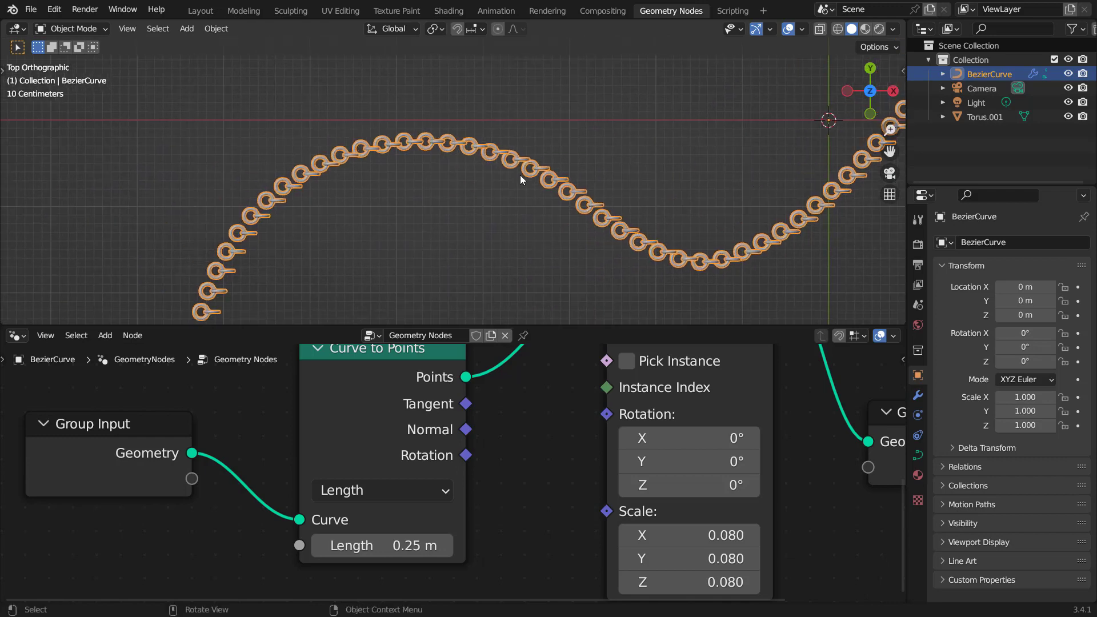
pyautogui.scroll(4, 516, 183)
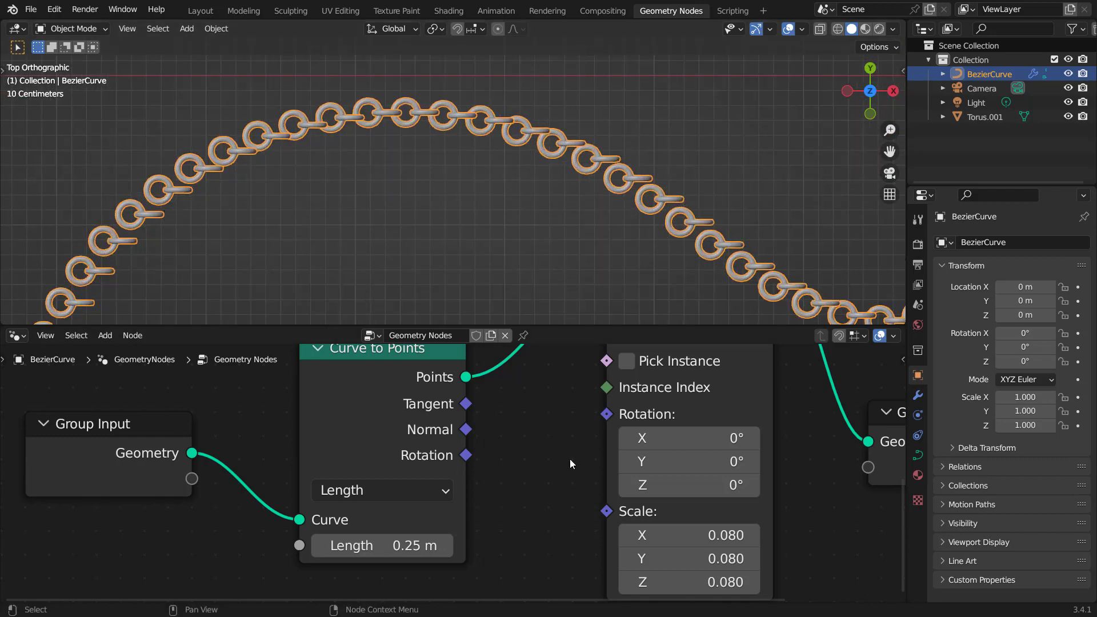
# - Add an Align Euler to Vector node below Curve to Points, driving the Rotation of Instance on Points
pyautogui.scroll(-2, 514, 400)
pyautogui.moveTo(463, 423); pyautogui.dragTo(441, 554)
pyautogui.write('align ve')
pyautogui.click(427, 468)
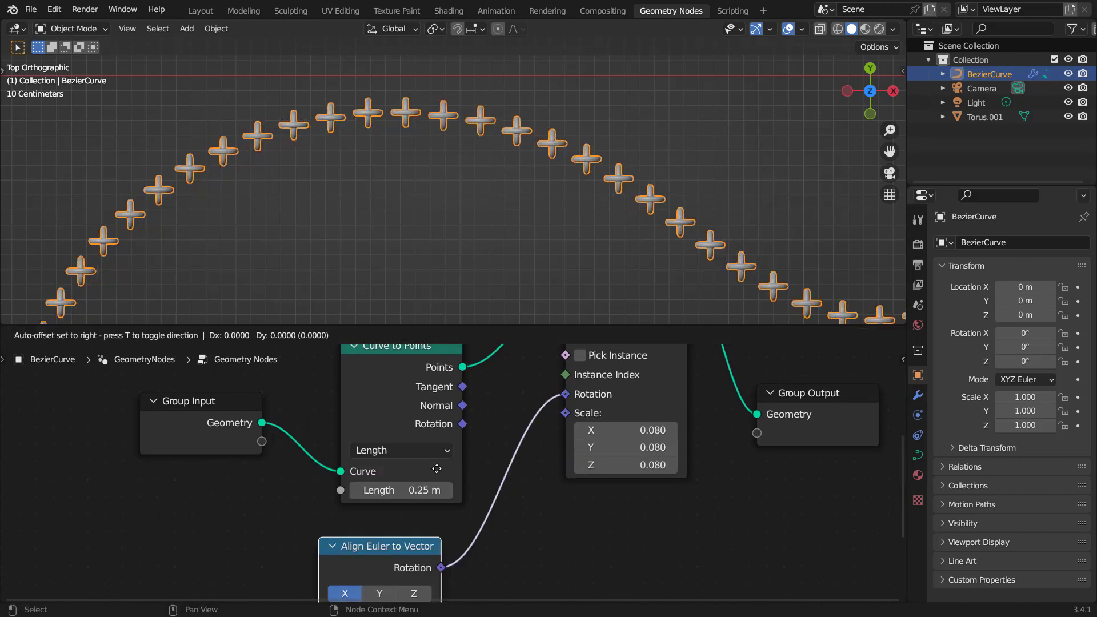
pyautogui.click(481, 467)
# - Examine the Align Euler to Vector settings, the Curve to Points outputs and the orientation of the links along the curve
pyautogui.press('KP_Decimal')
pyautogui.moveTo(491, 474); pyautogui.dragTo(445, 370, button='middle')
pyautogui.scroll(2, 444, 366)
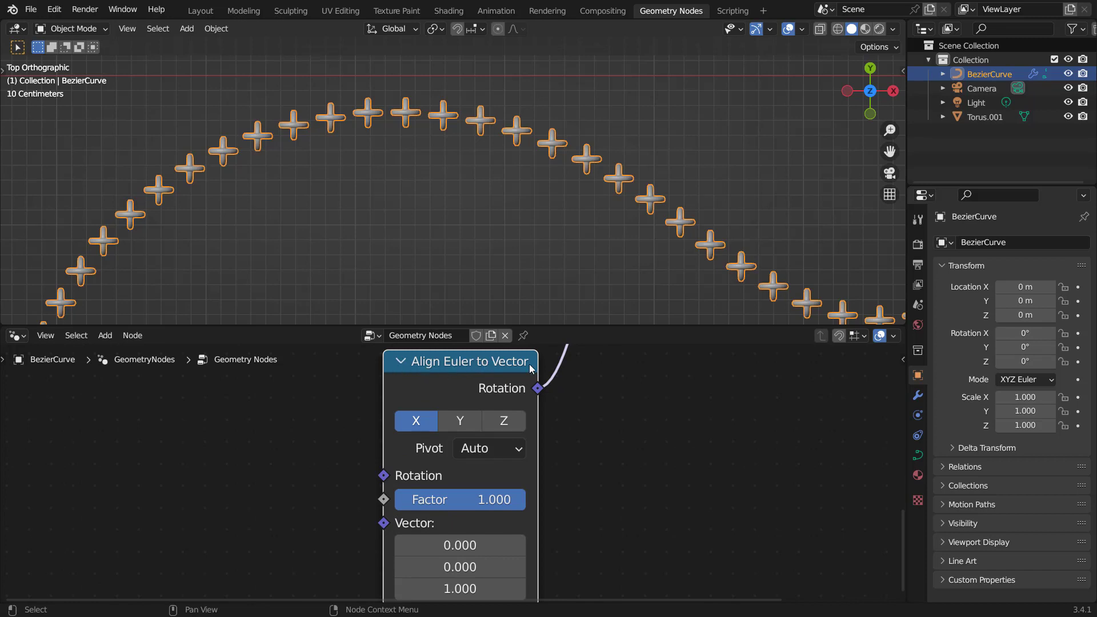
pyautogui.scroll(-2, 485, 506)
pyautogui.moveTo(511, 430); pyautogui.dragTo(544, 471, button='middle')
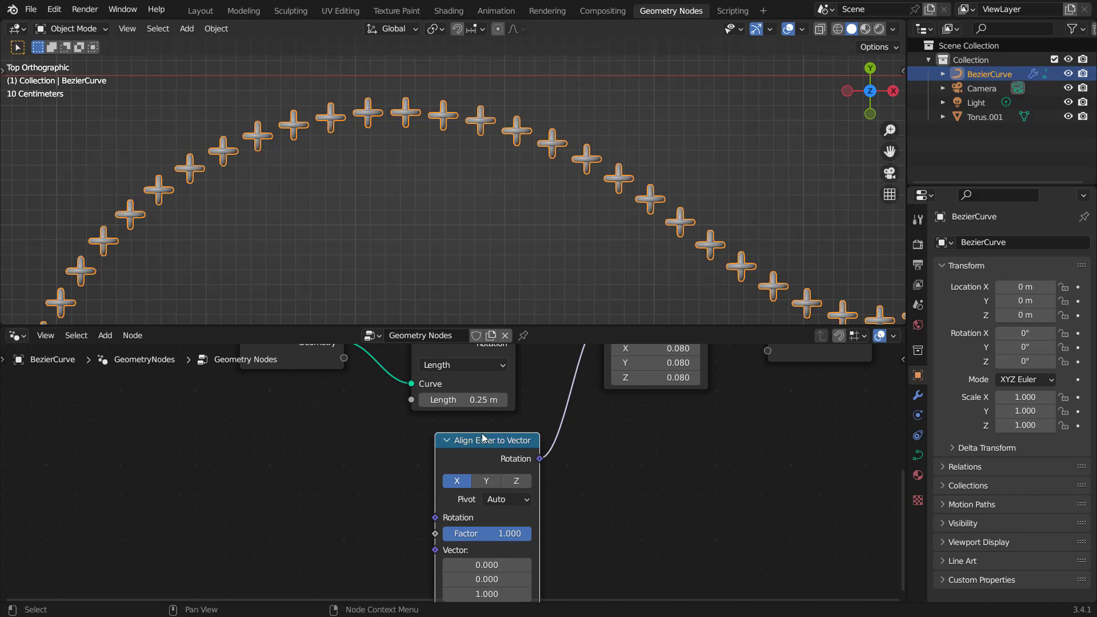
pyautogui.keyDown('shift'); pyautogui.scroll(5, 503, 456); pyautogui.keyUp('shift')
pyautogui.scroll(1, 516, 458)
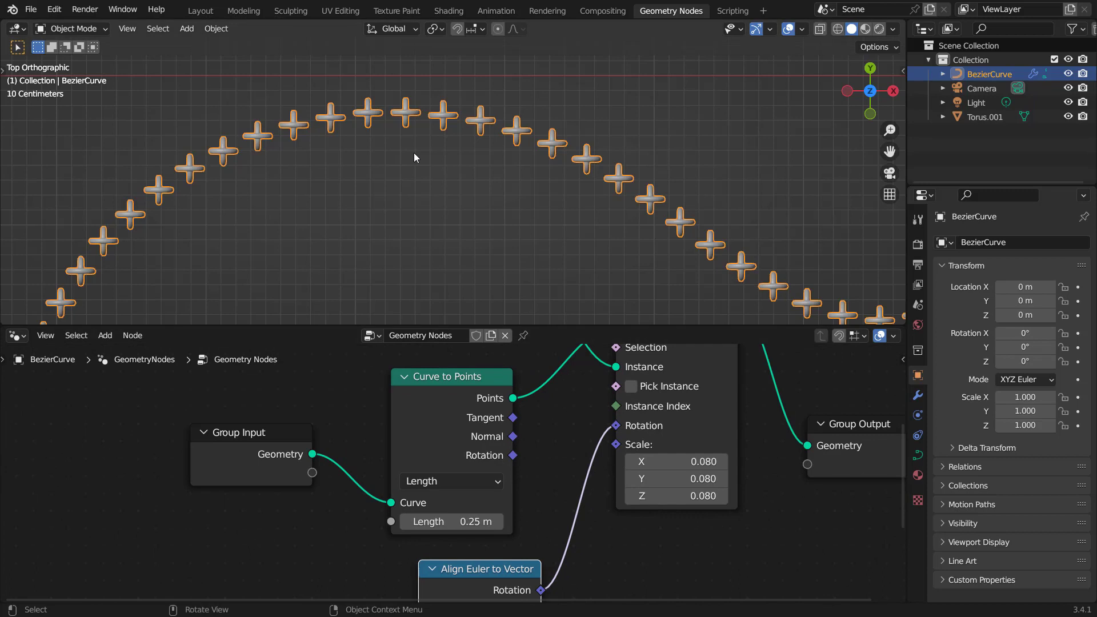
pyautogui.scroll(-4, 414, 151)
pyautogui.keyDown('shift'); pyautogui.moveTo(468, 129); pyautogui.dragTo(447, 216, button='middle'); pyautogui.keyUp('shift')
pyautogui.scroll(3, 355, 177)
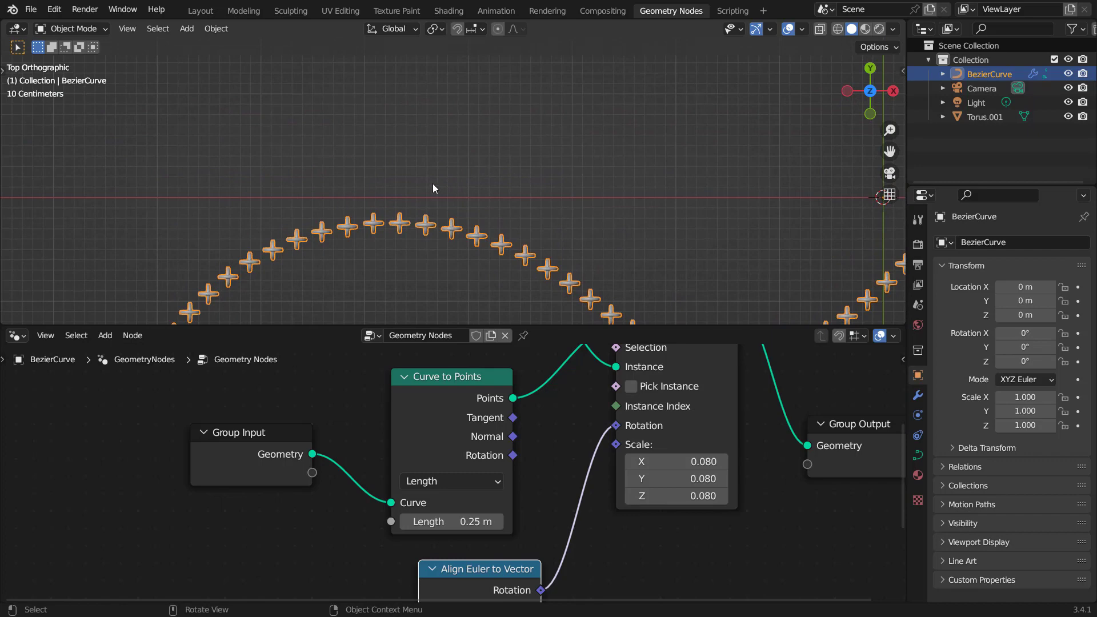
# - In the curve's Edit Mode, activate the Annotate Line tool and set its end style to Arrow
pyautogui.press('Tab')
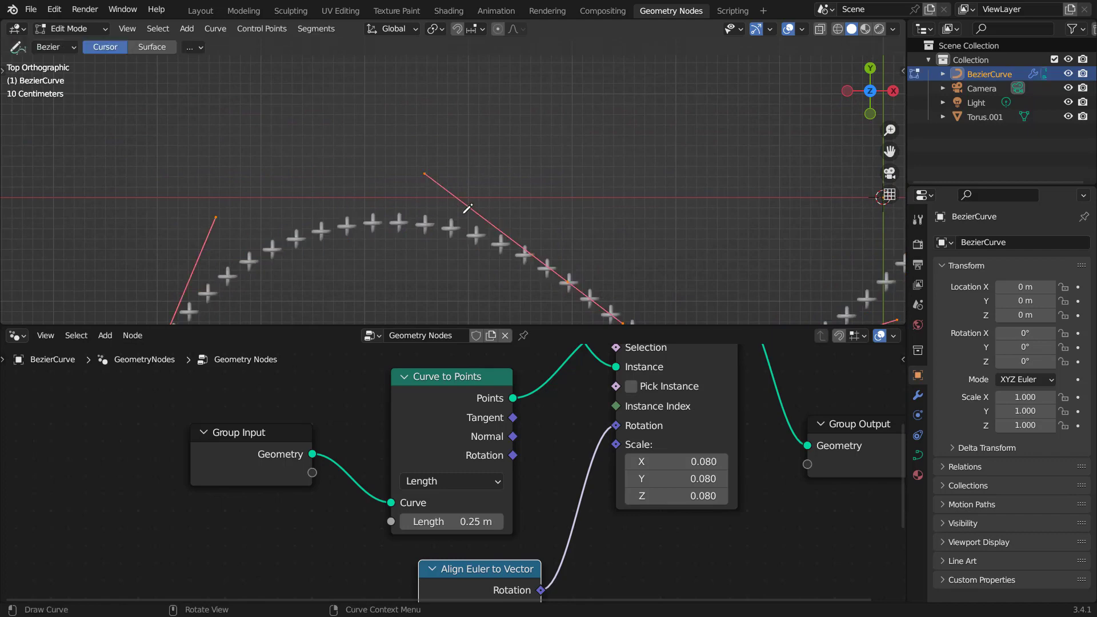
pyautogui.scroll(-2, 467, 210)
pyautogui.moveTo(472, 221)
pyautogui.keyDown('shift'); pyautogui.mouseDown(button='middle')
pyautogui.moveTo(514, 148)
pyautogui.moveTo(589, 119)
pyautogui.mouseUp(button='middle'); pyautogui.keyUp('shift')
pyautogui.press('w')
pyautogui.press('t')
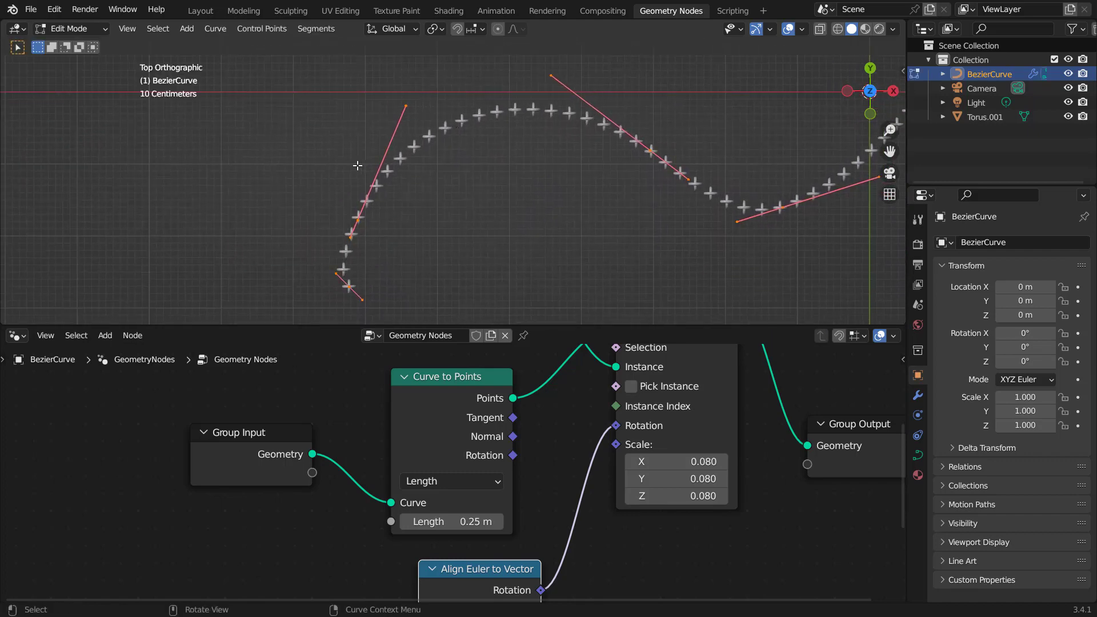
pyautogui.moveTo(73, 228); pyautogui.dragTo(74, 286)
pyautogui.press('n')
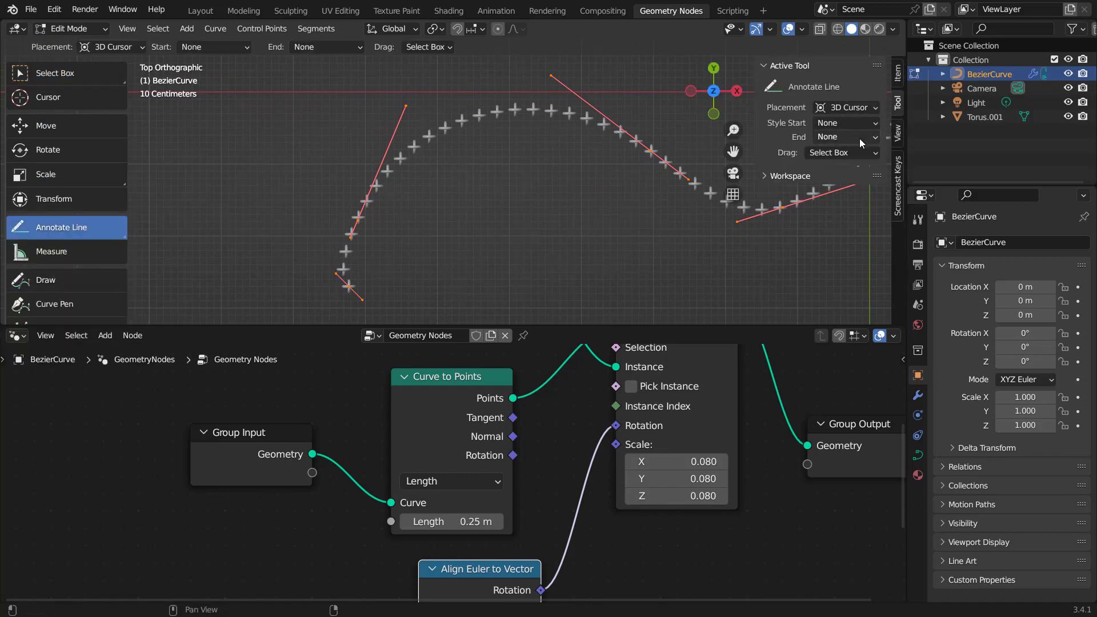
pyautogui.click(844, 137)
pyautogui.click(838, 170)
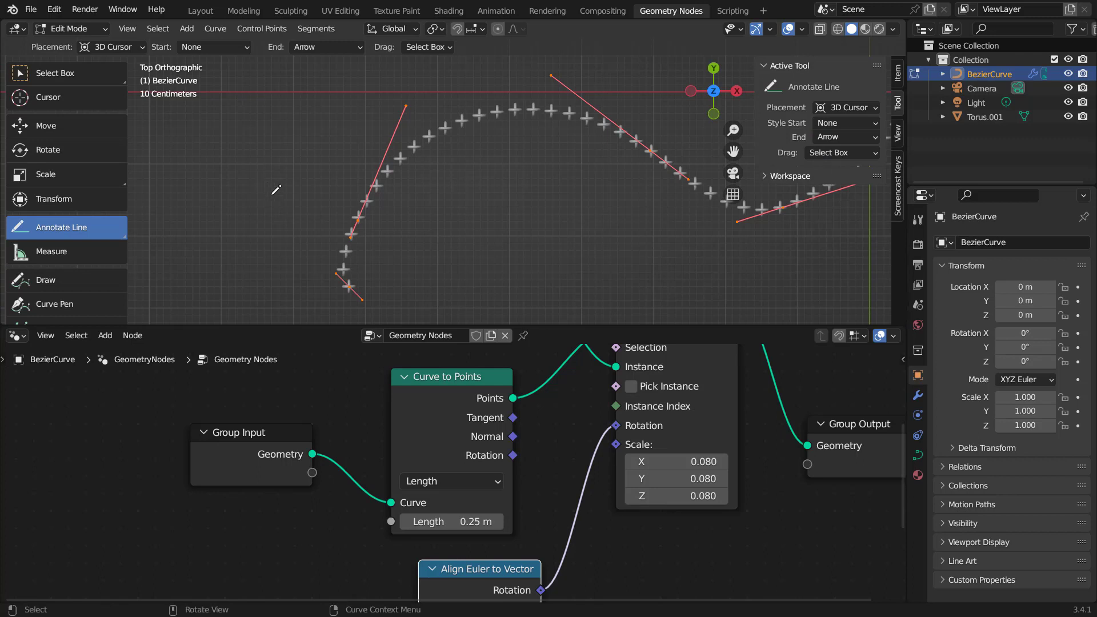
# - Draw an annotation arrow alongside the long handle near the curve's start, pointing up along the curve's direction
pyautogui.scroll(2, 340, 186)
pyautogui.keyDown('shift'); pyautogui.moveTo(341, 185); pyautogui.dragTo(389, 204, button='middle'); pyautogui.keyUp('shift')
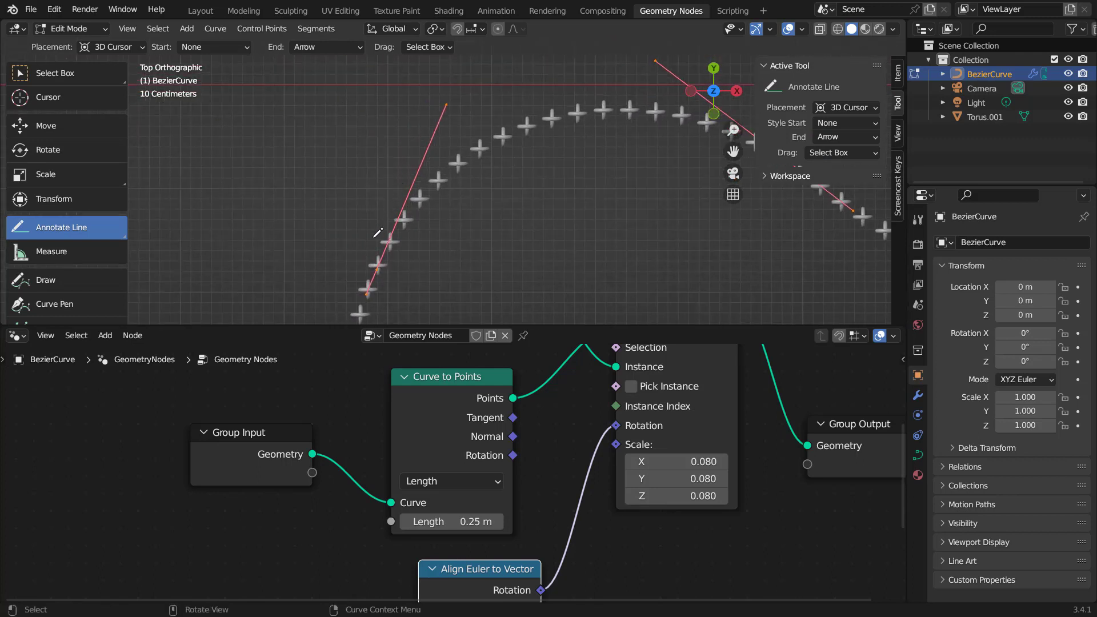
pyautogui.moveTo(378, 237); pyautogui.dragTo(441, 94)
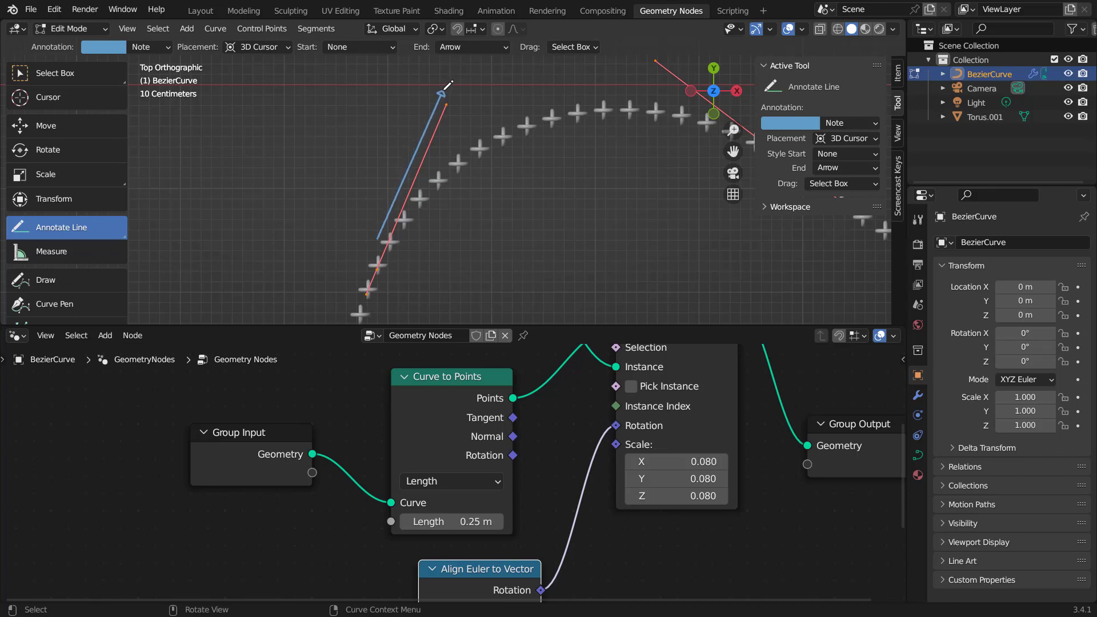
# - Draw annotation arrows alongside the curve's start handle and its remaining control-point handles, each pointing along the curve's direction
pyautogui.scroll(-3, 528, 150)
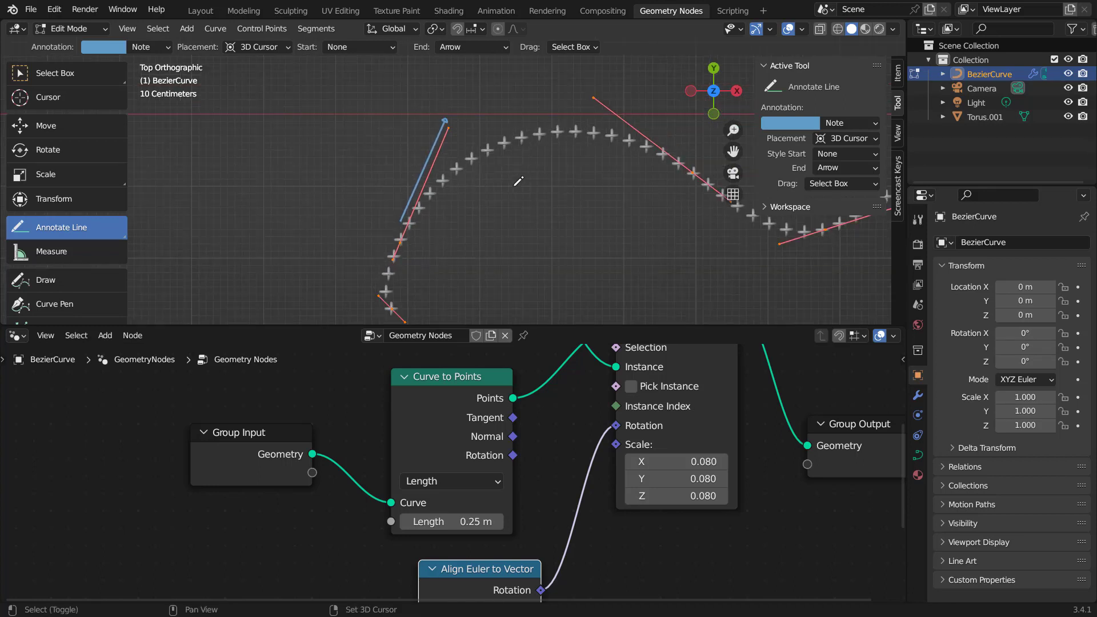
pyautogui.scroll(2, 398, 213)
pyautogui.scroll(3, 364, 255)
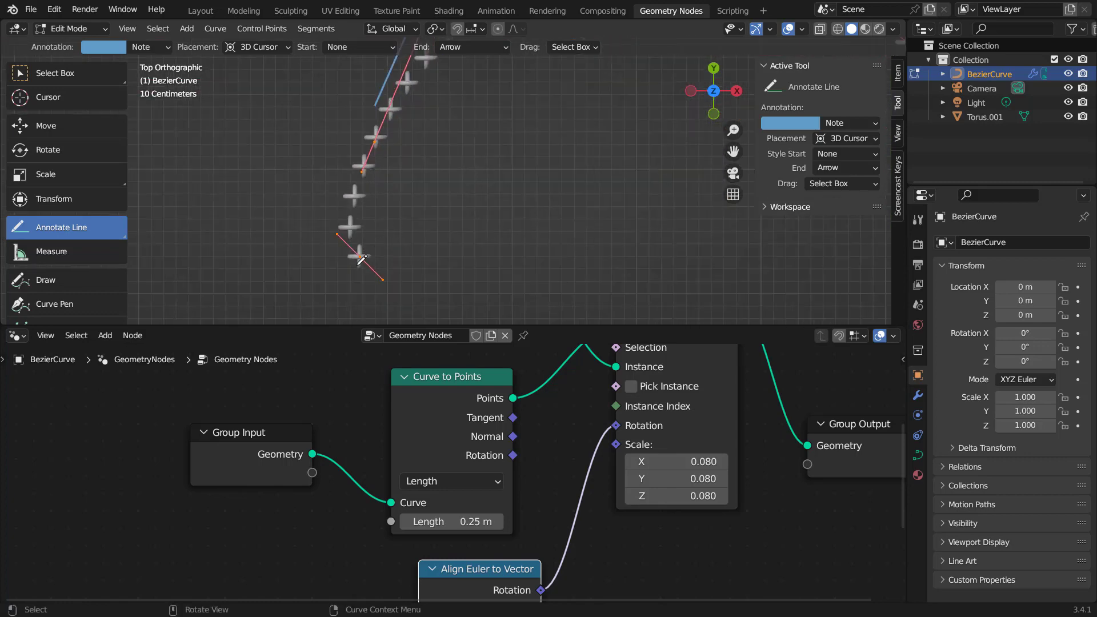
pyautogui.moveTo(361, 264); pyautogui.dragTo(311, 210)
pyautogui.keyDown('shift'); pyautogui.moveTo(312, 206); pyautogui.dragTo(474, 156, button='middle'); pyautogui.keyUp('shift')
pyautogui.moveTo(468, 146); pyautogui.dragTo(625, 273)
pyautogui.keyDown('shift'); pyautogui.moveTo(628, 275); pyautogui.dragTo(402, 180, button='middle'); pyautogui.keyUp('shift')
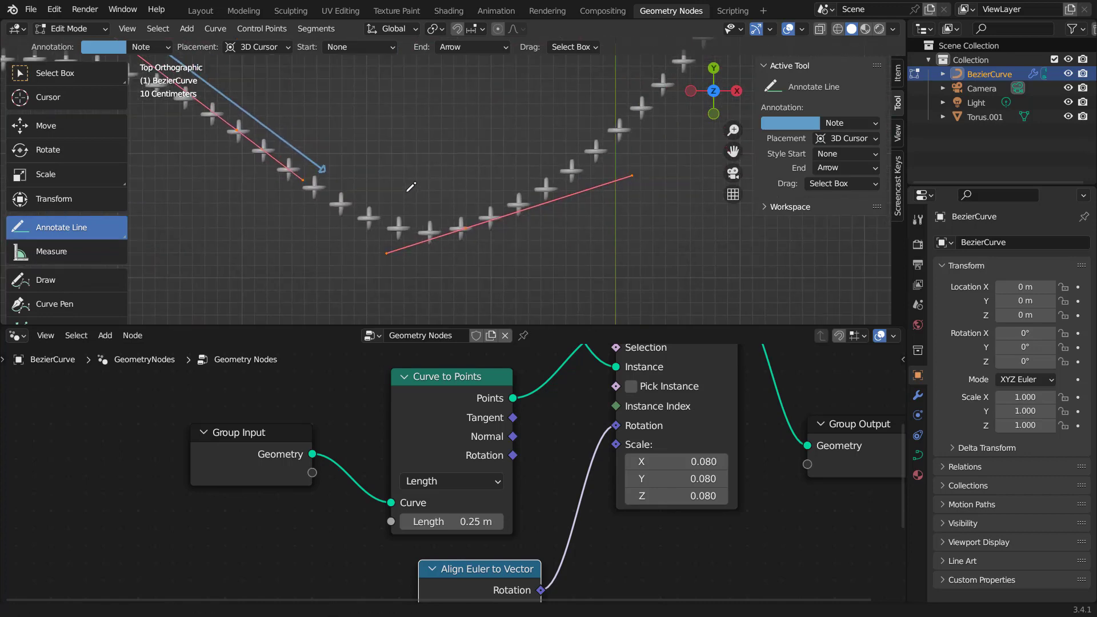
pyautogui.moveTo(476, 240); pyautogui.dragTo(644, 183)
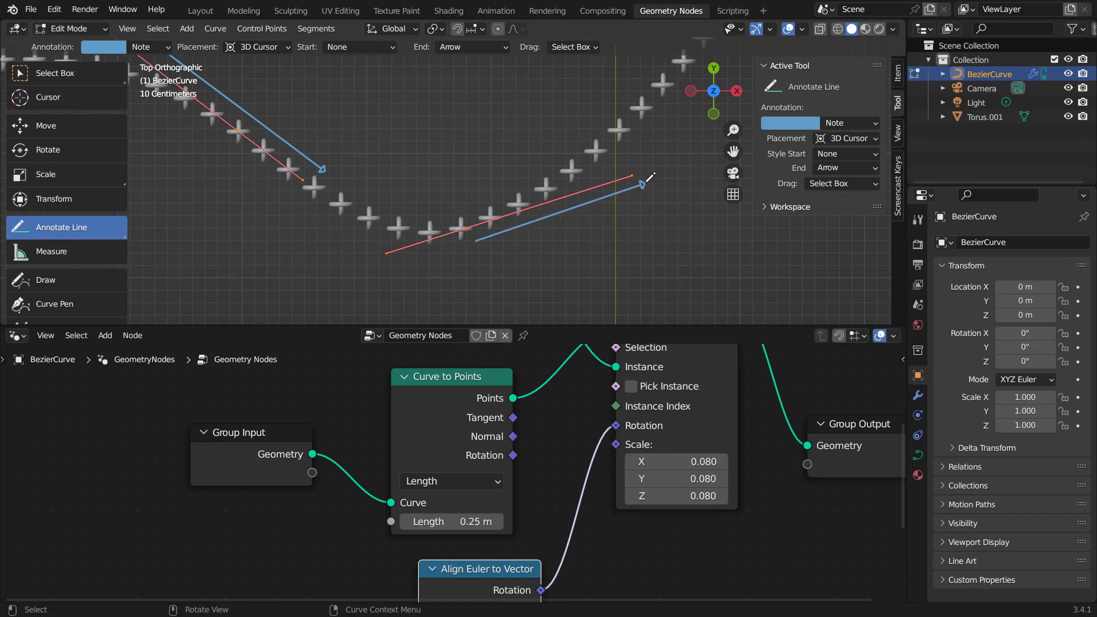
pyautogui.keyDown('shift'); pyautogui.moveTo(650, 177); pyautogui.dragTo(502, 195, button='middle'); pyautogui.keyUp('shift')
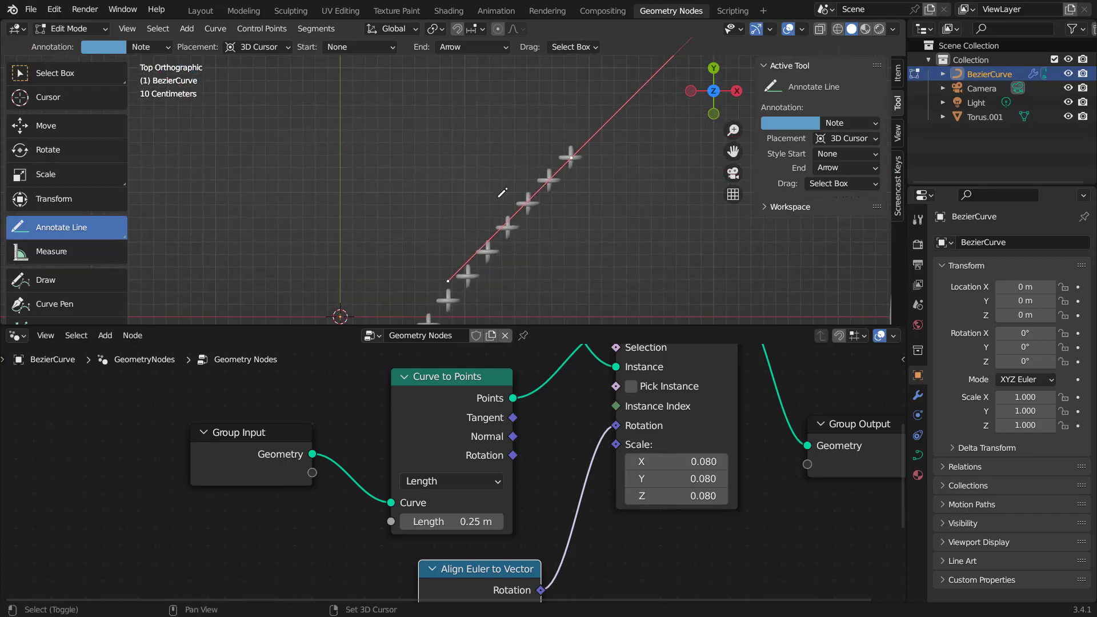
pyautogui.moveTo(486, 217); pyautogui.dragTo(643, 73)
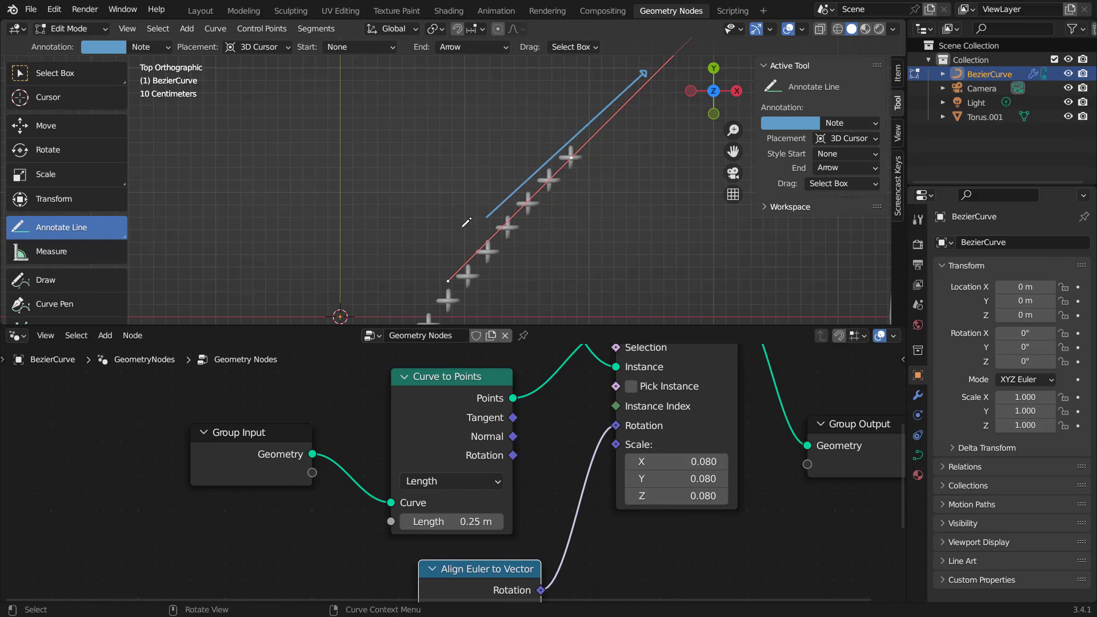
pyautogui.scroll(-6, 588, 158)
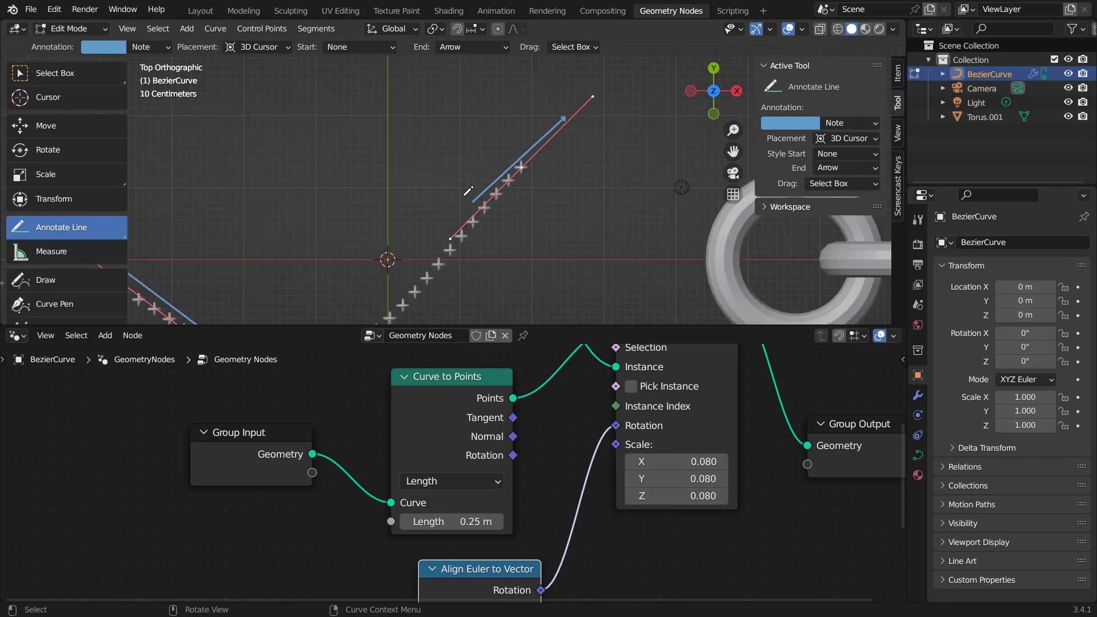
pyautogui.keyDown('shift'); pyautogui.moveTo(447, 216); pyautogui.dragTo(520, 155, button='middle'); pyautogui.keyUp('shift')
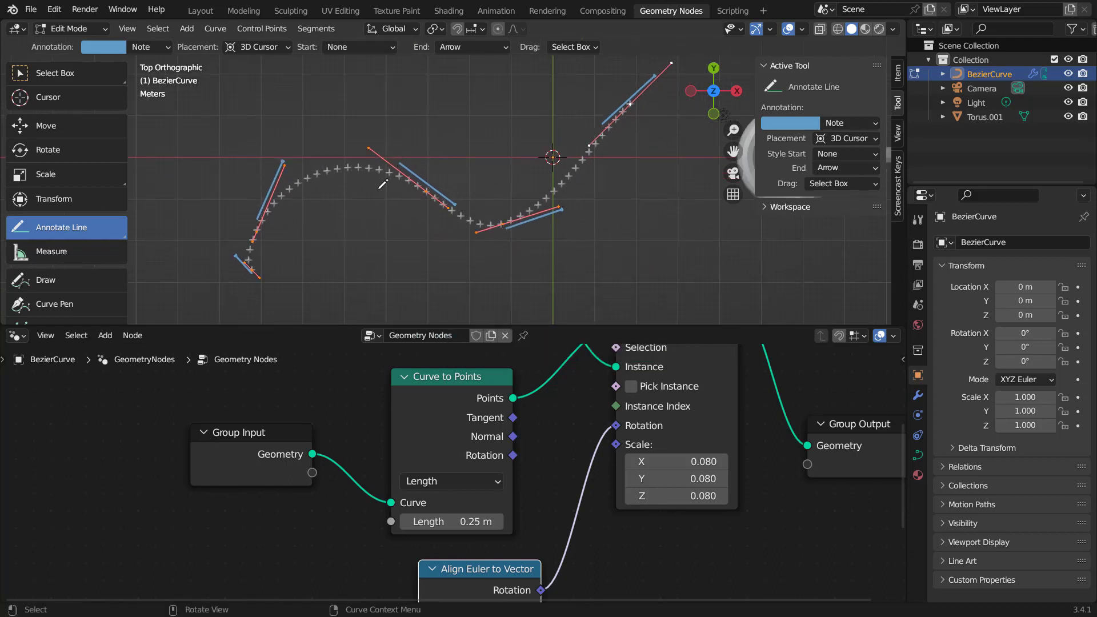
pyautogui.keyDown('shift'); pyautogui.moveTo(473, 205); pyautogui.dragTo(558, 177, button='middle'); pyautogui.keyUp('shift')
# - Connect the Tangent output of Curve to Points to the Vector input of Align Euler to Vector
pyautogui.moveTo(514, 525); pyautogui.dragTo(534, 469, button='middle')
pyautogui.scroll(3, 453, 182)
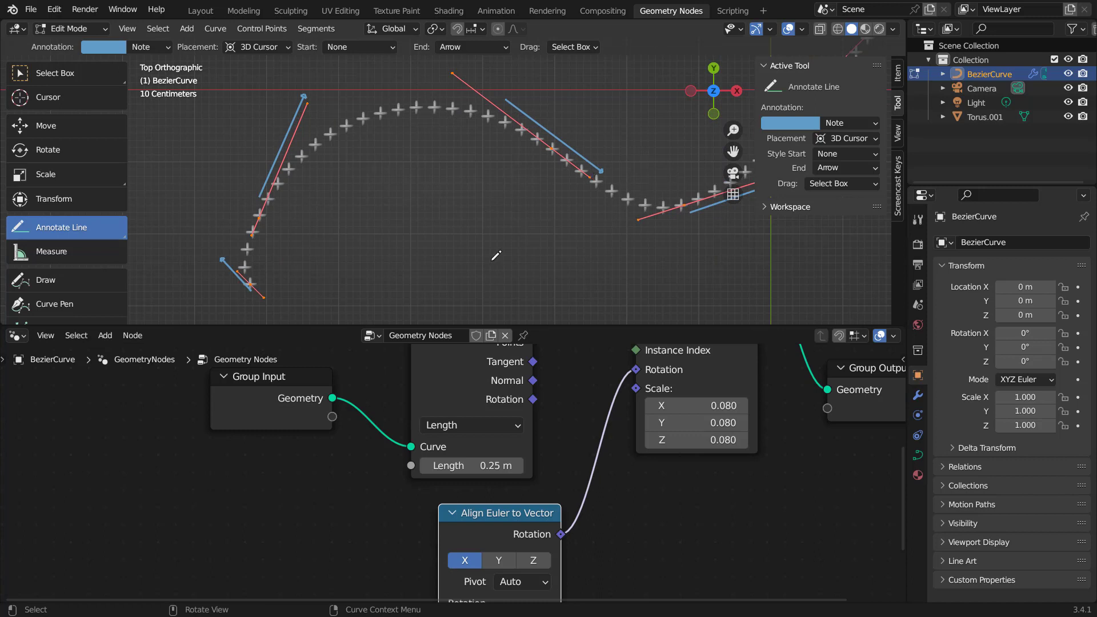
pyautogui.moveTo(550, 418); pyautogui.dragTo(510, 458, button='middle')
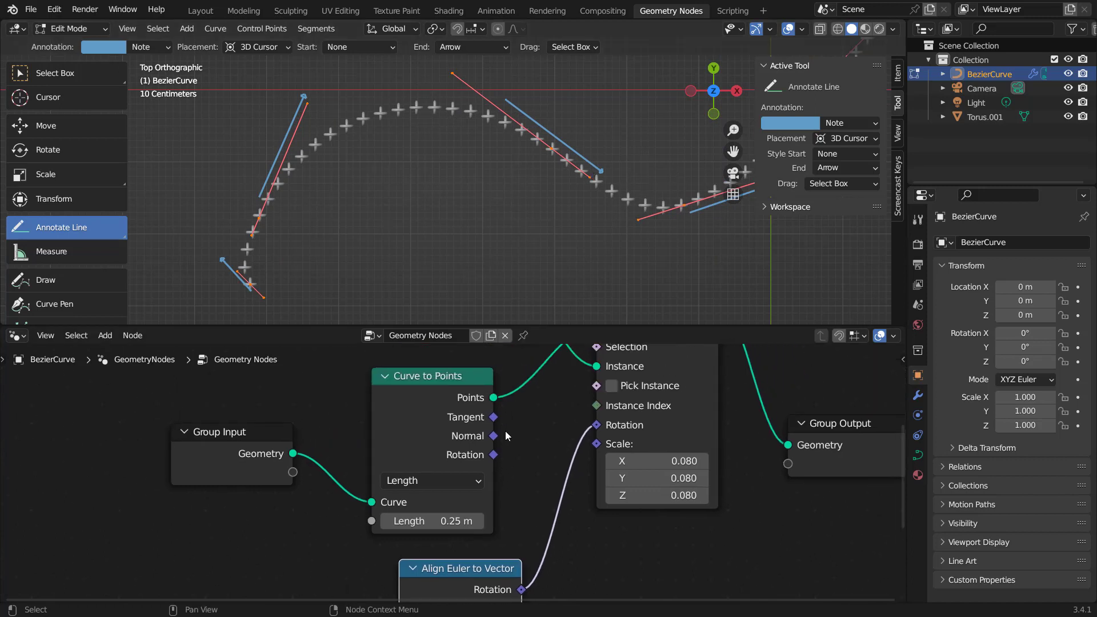
pyautogui.moveTo(493, 417); pyautogui.dragTo(400, 444)
pyautogui.scroll(-4, 489, 188)
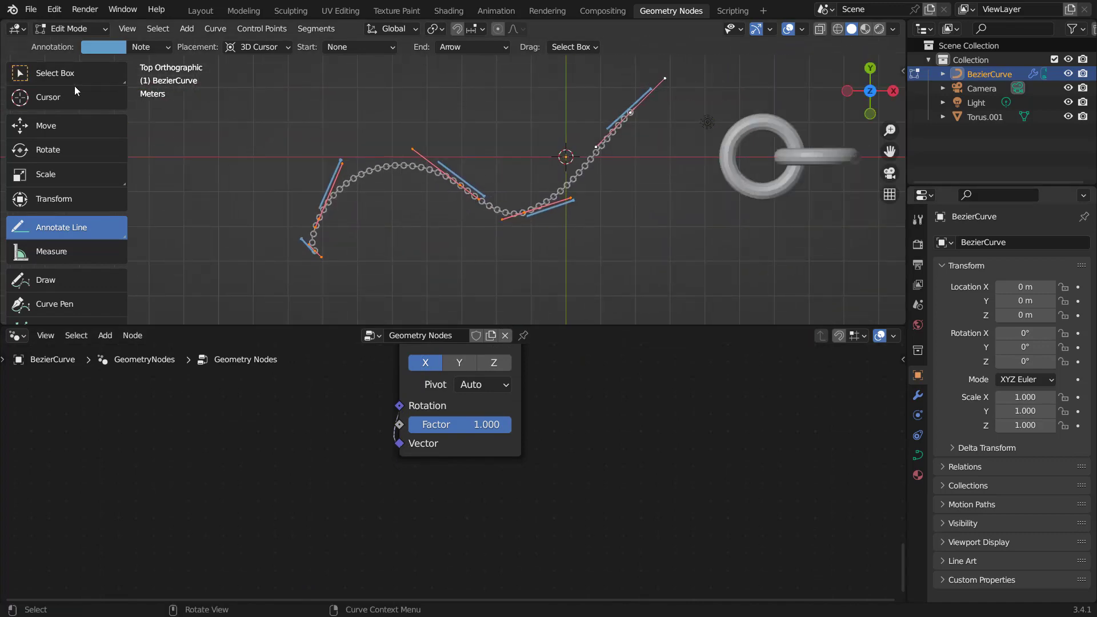
# - Switch back to the Select Box tool, return the curve to Object Mode and hide the viewport toolbar
pyautogui.click(57, 73)
pyautogui.press('Tab')
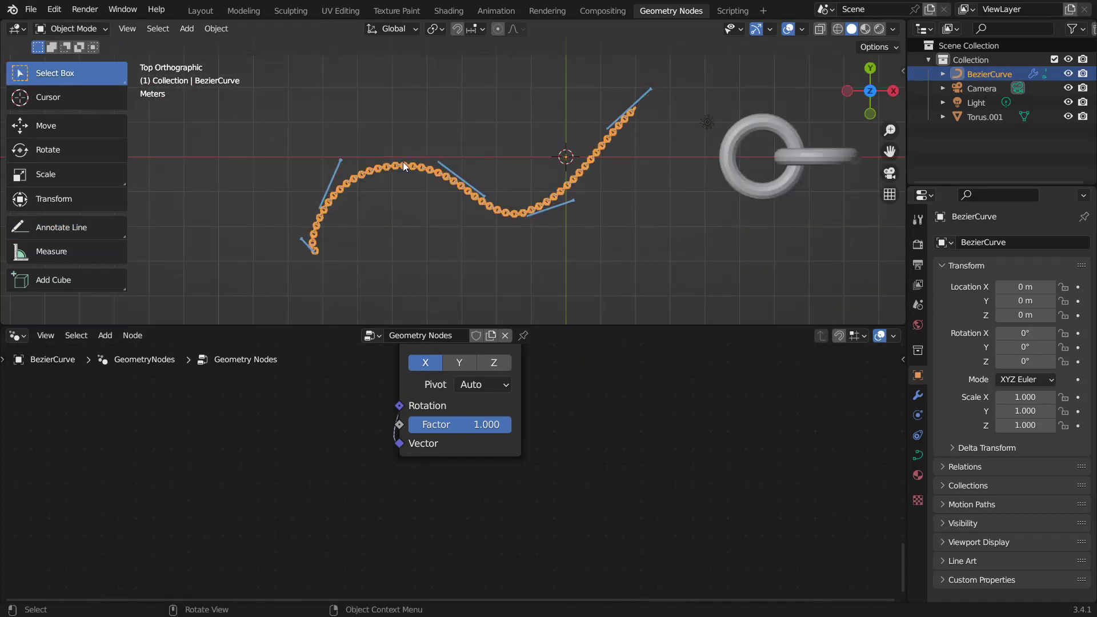
pyautogui.press('t')
pyautogui.scroll(3, 343, 189)
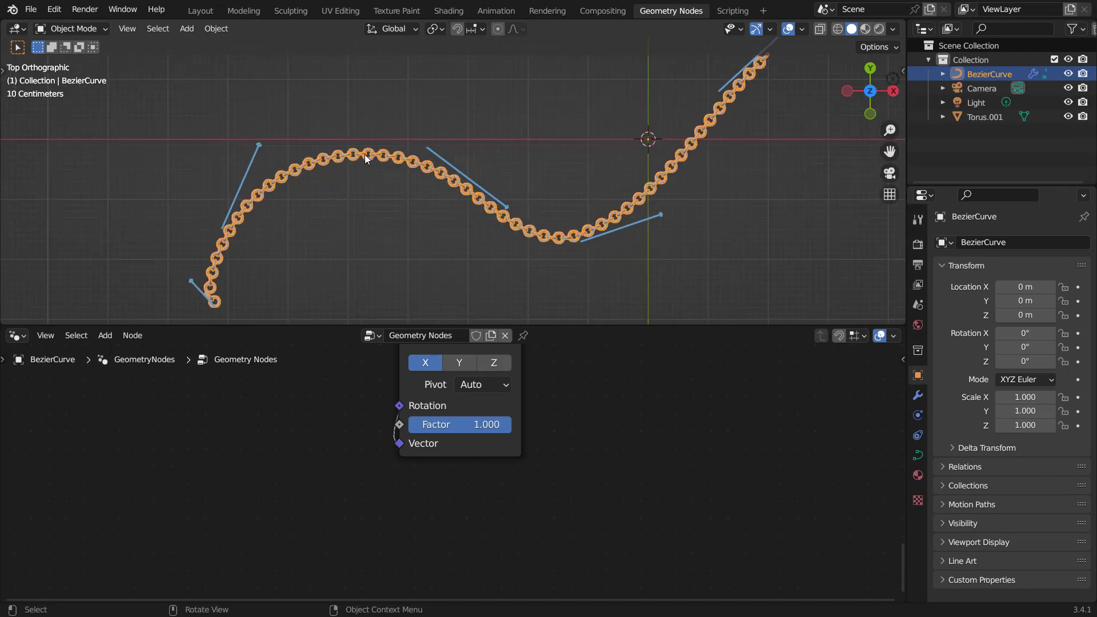
# - Add a plane mesh at the world origin and scale it up in Edit Mode until it extends beyond the chain and the torus links
pyautogui.scroll(-4, 347, 151)
pyautogui.keyDown('shift'); pyautogui.moveTo(521, 172); pyautogui.dragTo(433, 170, button='middle'); pyautogui.keyUp('shift')
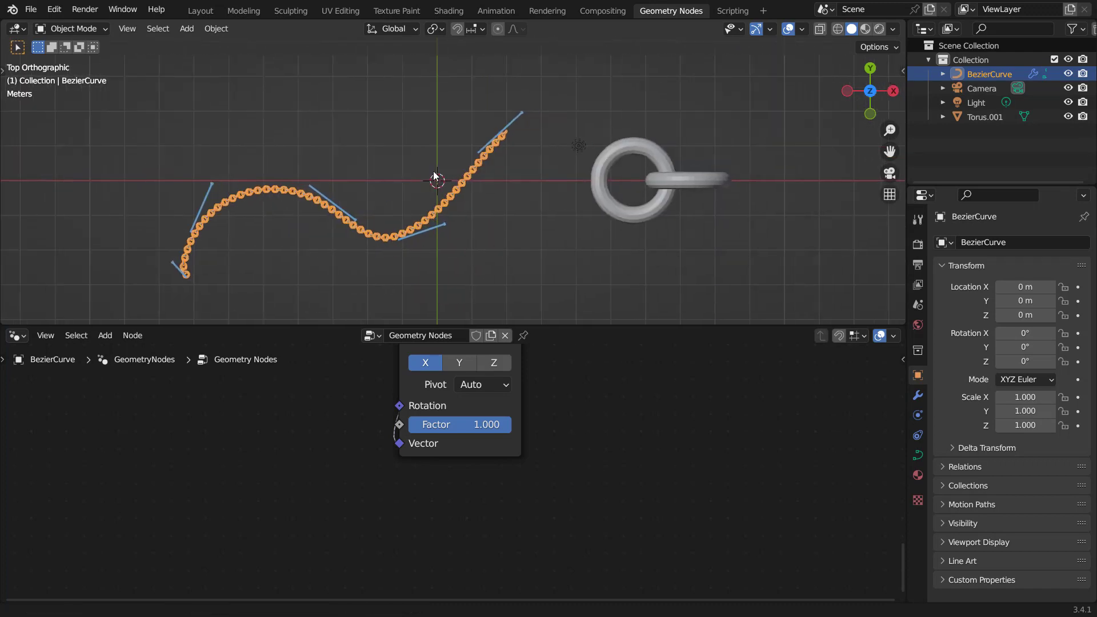
pyautogui.scroll(-2, 424, 169)
pyautogui.hotkey('shift', 'a')
pyautogui.moveTo(467, 167)
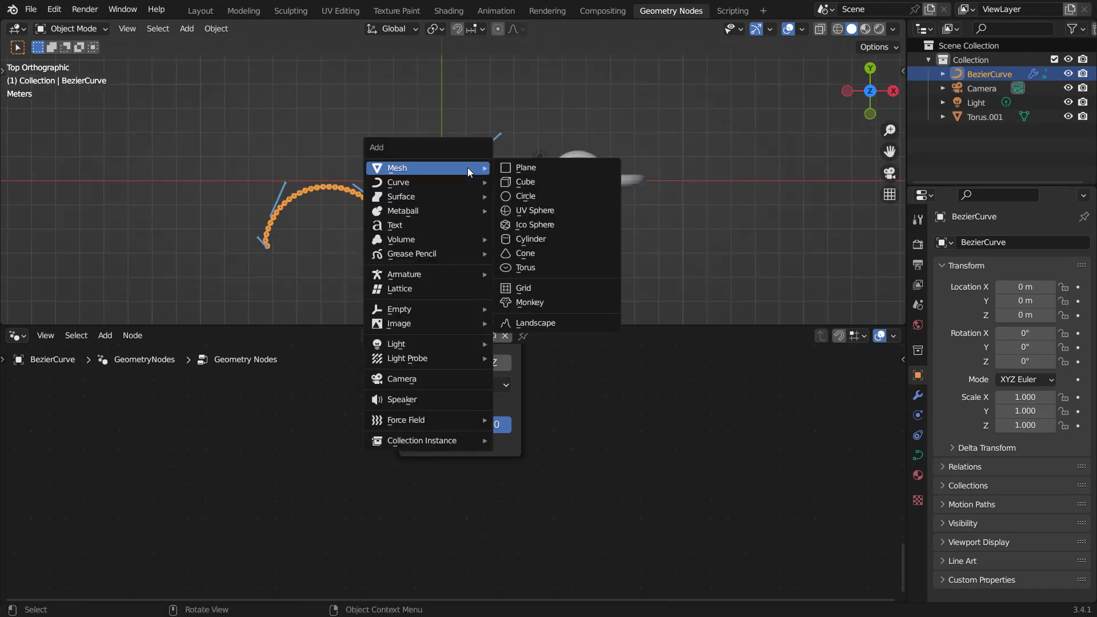
pyautogui.click(542, 167)
pyautogui.press('Tab')
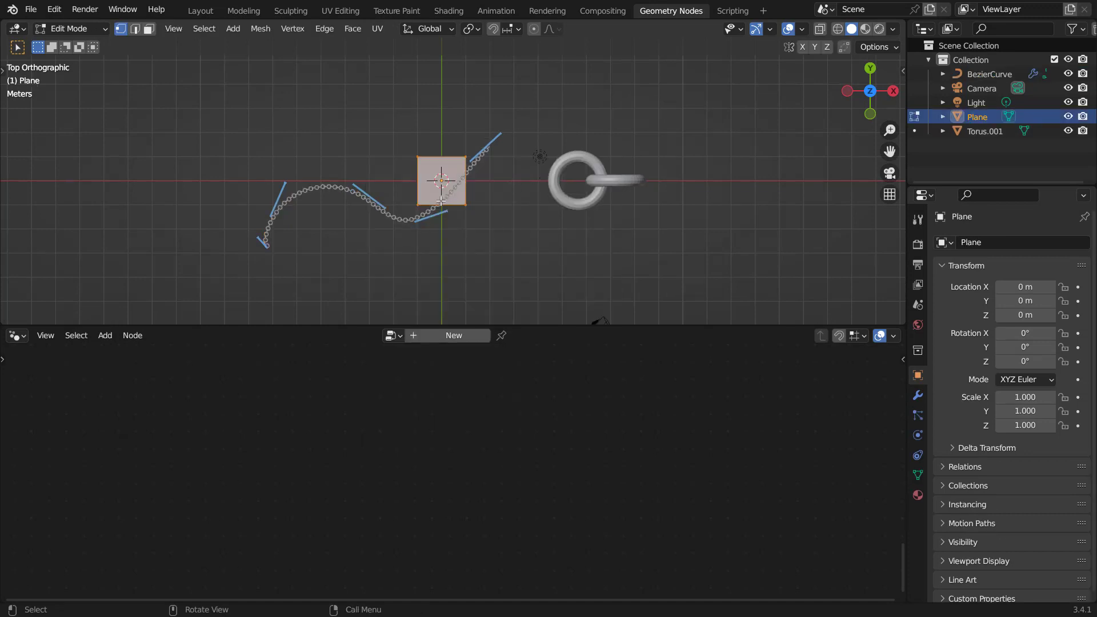
pyautogui.press('s')
pyautogui.click(645, 262)
# - Subdivide the plane into a dense grid by raising the first subdivision's cuts and subdividing again with 3 cuts
pyautogui.moveTo(546, 222); pyautogui.dragTo(542, 119, button='middle')
pyautogui.rightClick(543, 119)
pyautogui.click(542, 119)
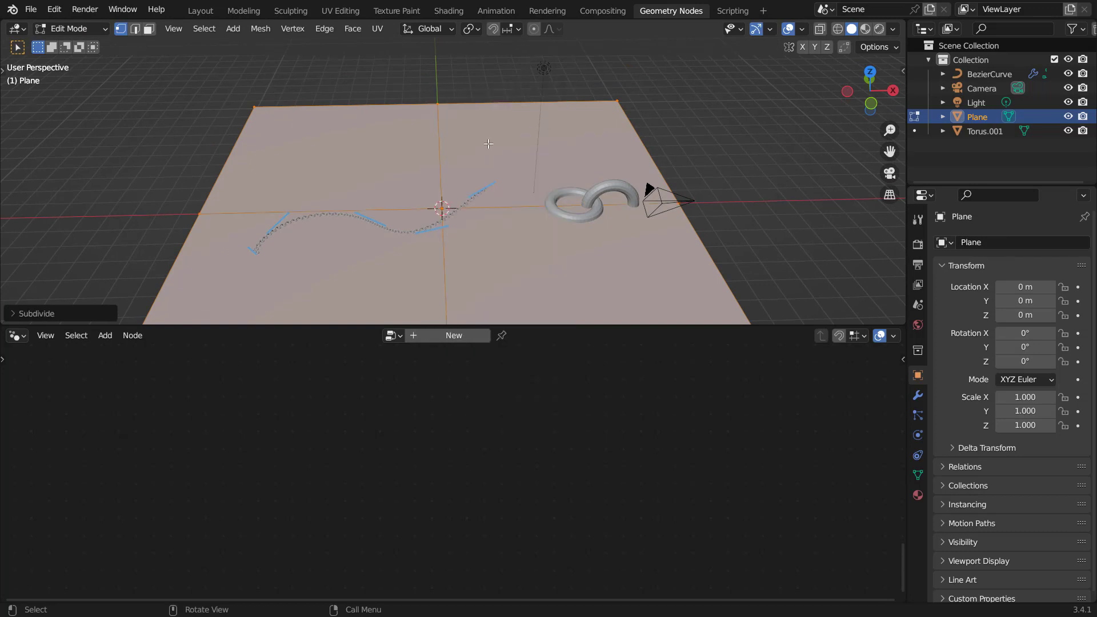
pyautogui.click(37, 313)
pyautogui.moveTo(142, 215); pyautogui.dragTo(115, 215)
pyautogui.rightClick(508, 112)
pyautogui.click(509, 112)
pyautogui.click(193, 216)
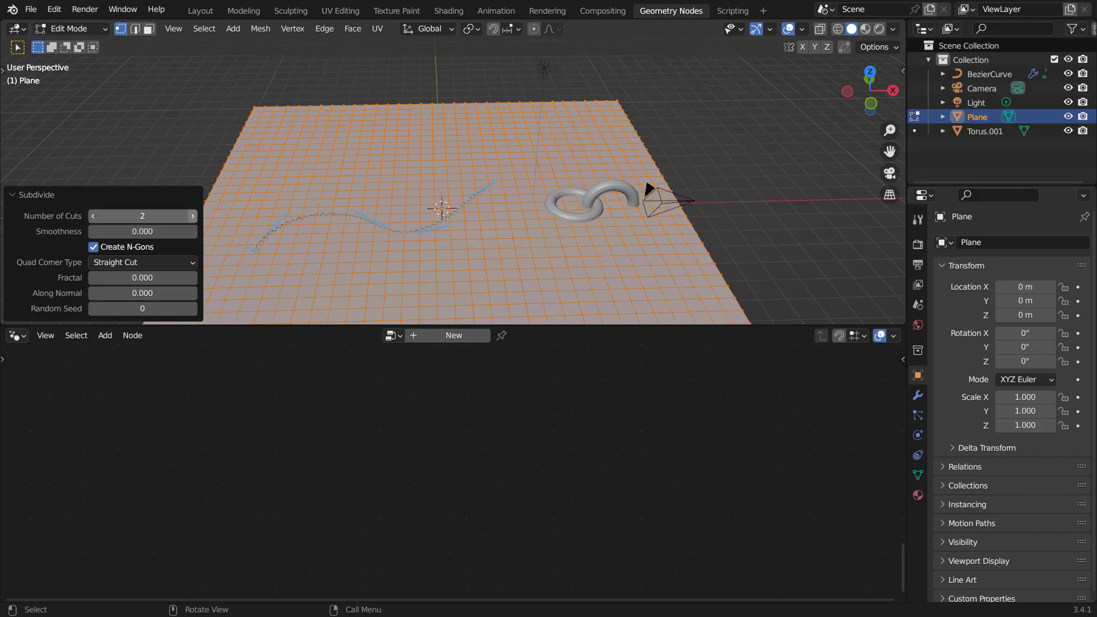
pyautogui.click(194, 216)
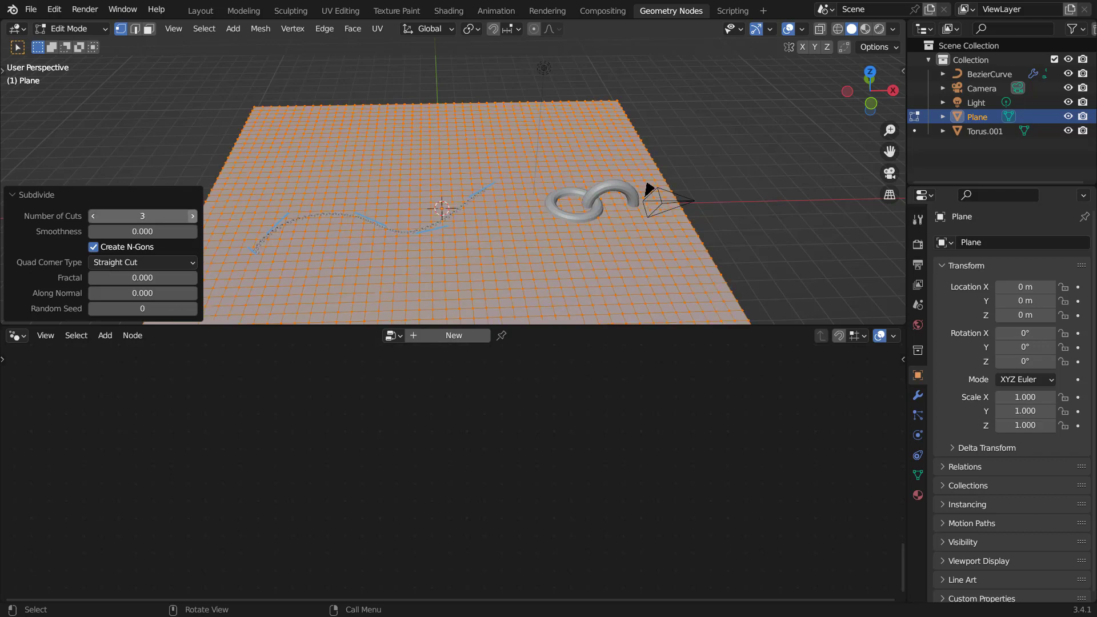
pyautogui.click(26, 197)
# - Raise scattered plane vertices about 0.84 m along Z with smooth proportional editing, size about 3.8 m, to form hills, and leave Edit Mode
pyautogui.scroll(1, 474, 188)
pyautogui.press('o')
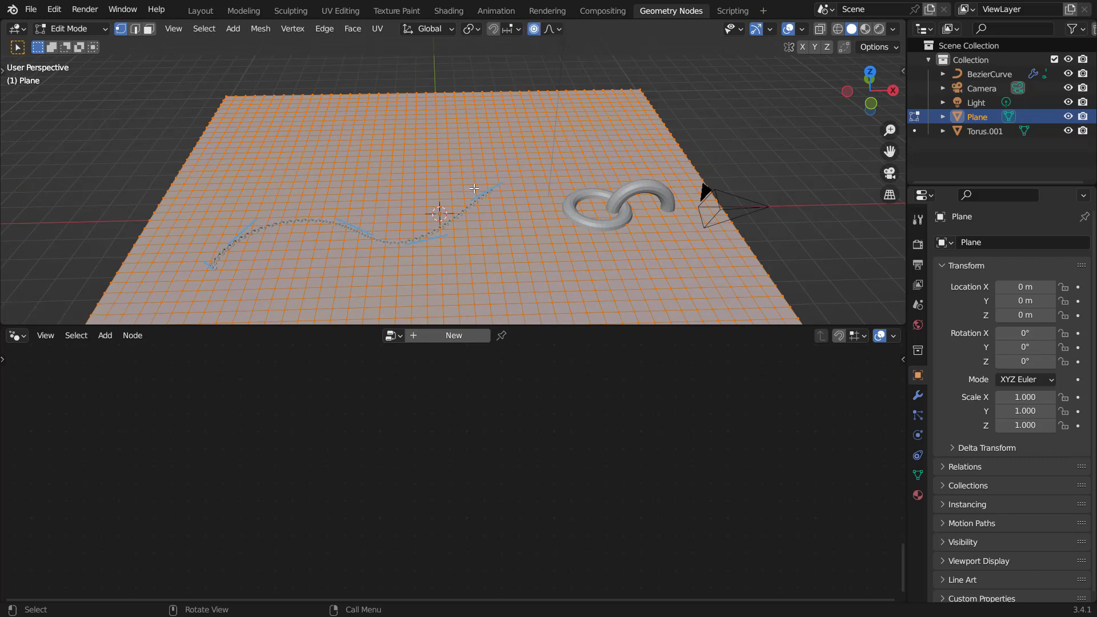
pyautogui.click(287, 132)
pyautogui.keyDown('shift'); pyautogui.click(580, 257); pyautogui.keyUp('shift')
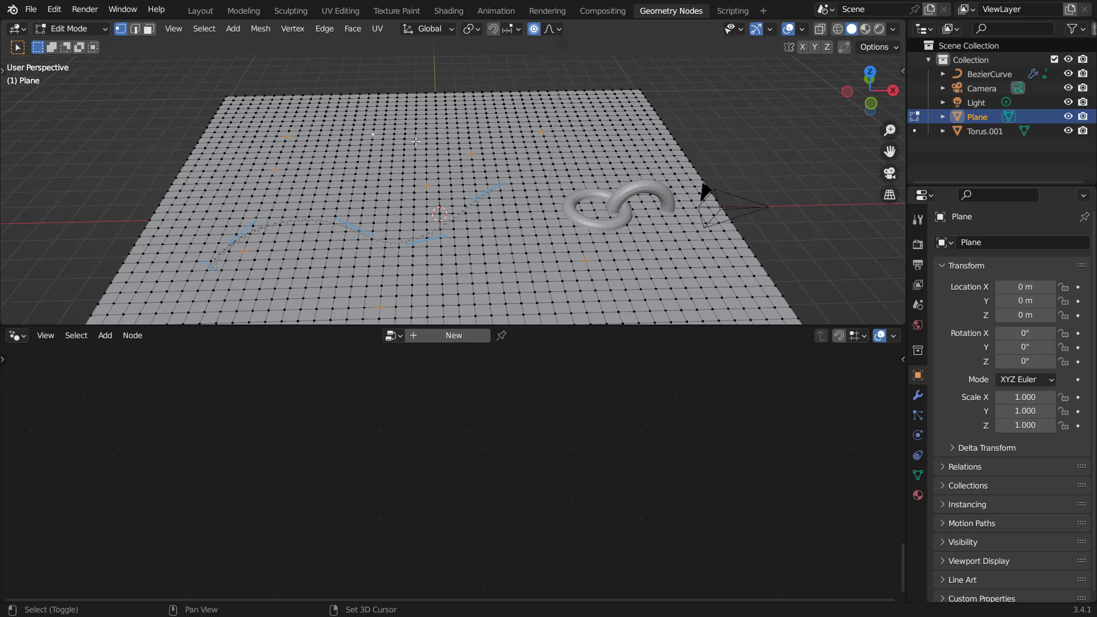
pyautogui.press('g')
pyautogui.press('z')
pyautogui.scroll(-14, 556, 167)
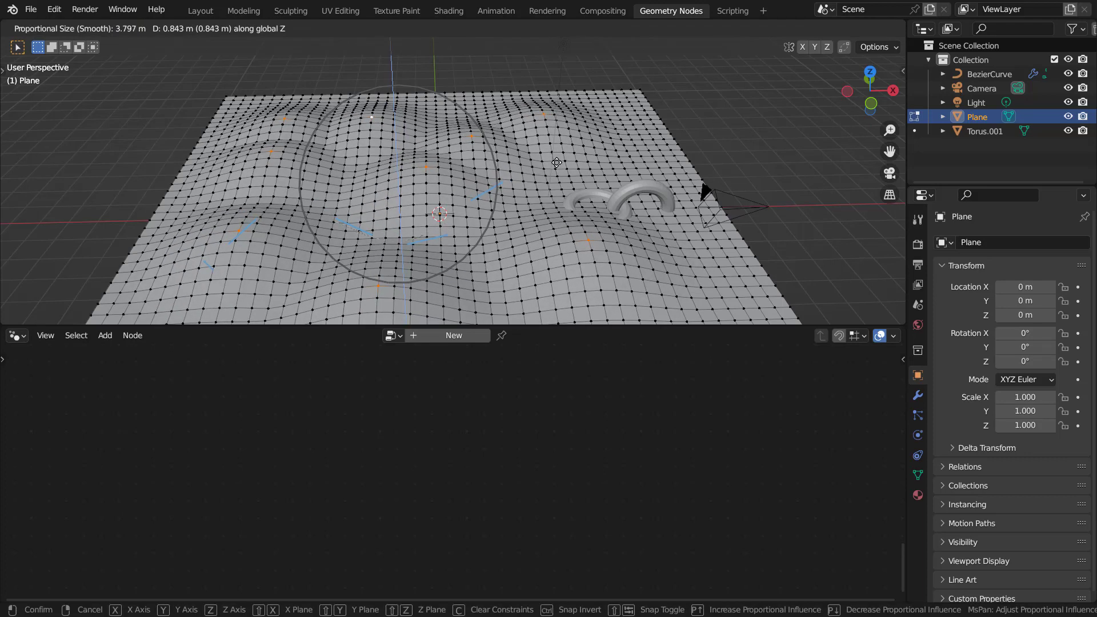
pyautogui.click(557, 163)
pyautogui.press('Tab')
# - Select the Bezier curve beneath the terrain and delete all of its control points in Edit Mode from the top view
pyautogui.moveTo(392, 234); pyautogui.dragTo(360, 157, button='middle')
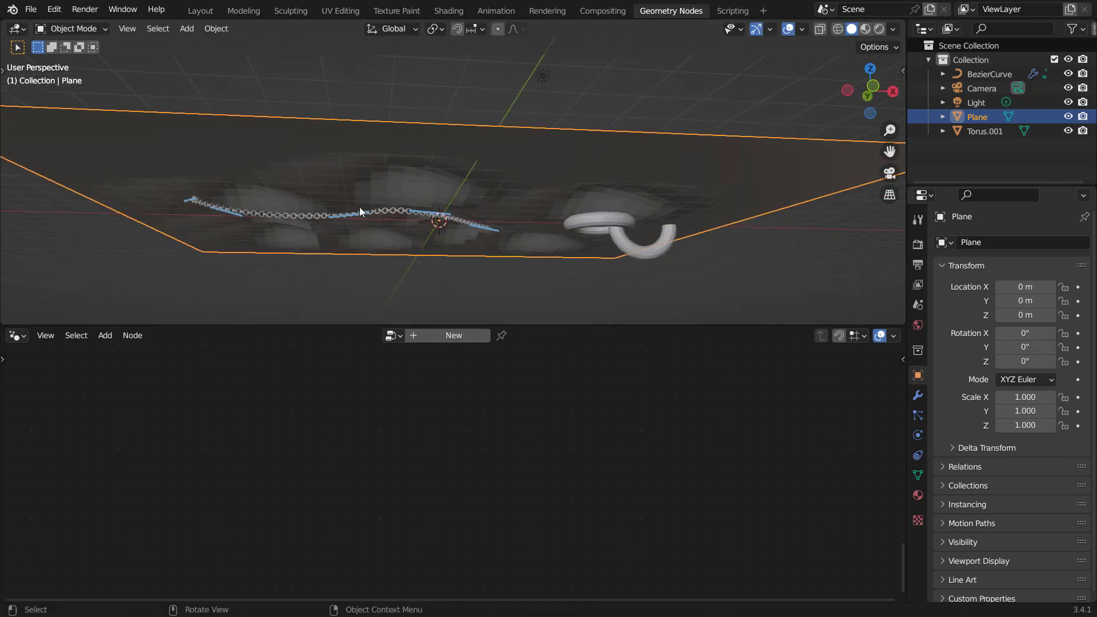
pyautogui.click(394, 210)
pyautogui.moveTo(474, 199)
pyautogui.mouseDown(button='middle')
pyautogui.moveTo(457, 188)
pyautogui.moveTo(471, 206)
pyautogui.mouseUp(button='middle')
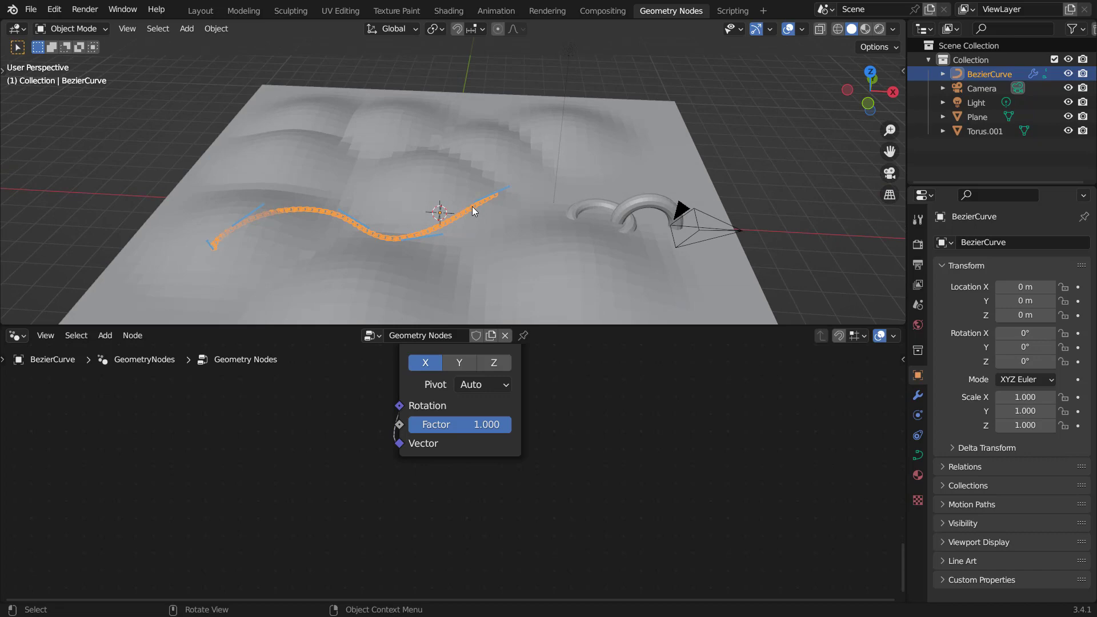
pyautogui.press('KP_7')
pyautogui.press('Tab')
pyautogui.scroll(2, 472, 179)
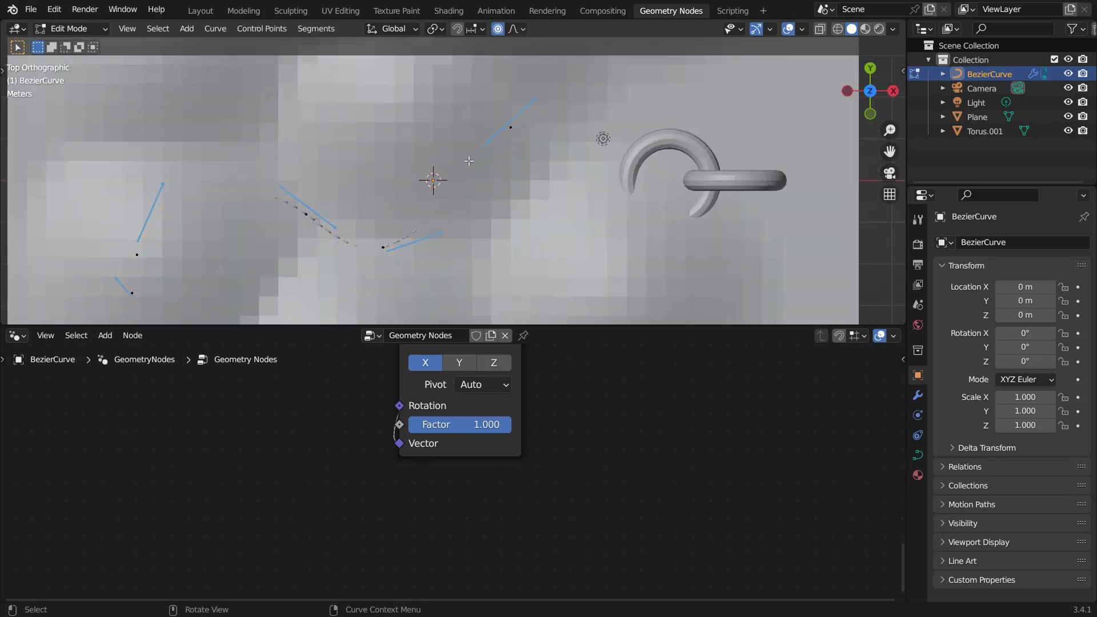
pyautogui.press('a')
pyautogui.press('x')
pyautogui.click(469, 161)
# - Activate the curve Draw tool and set its projection depth to Surface
pyautogui.press('t')
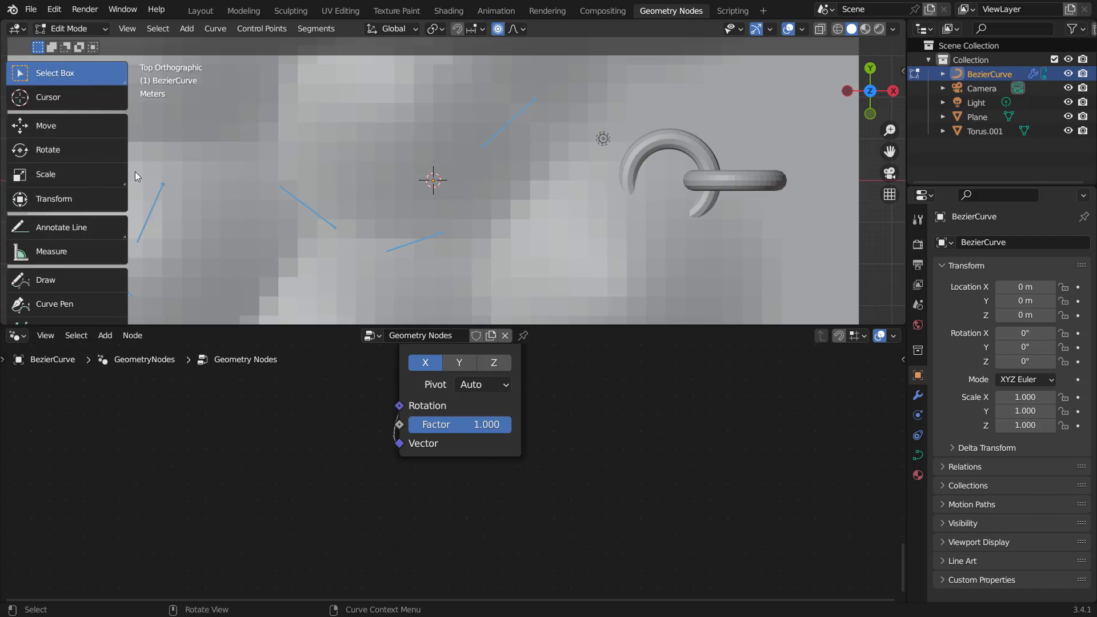
pyautogui.click(58, 275)
pyautogui.press('n')
pyautogui.scroll(-2, 525, 137)
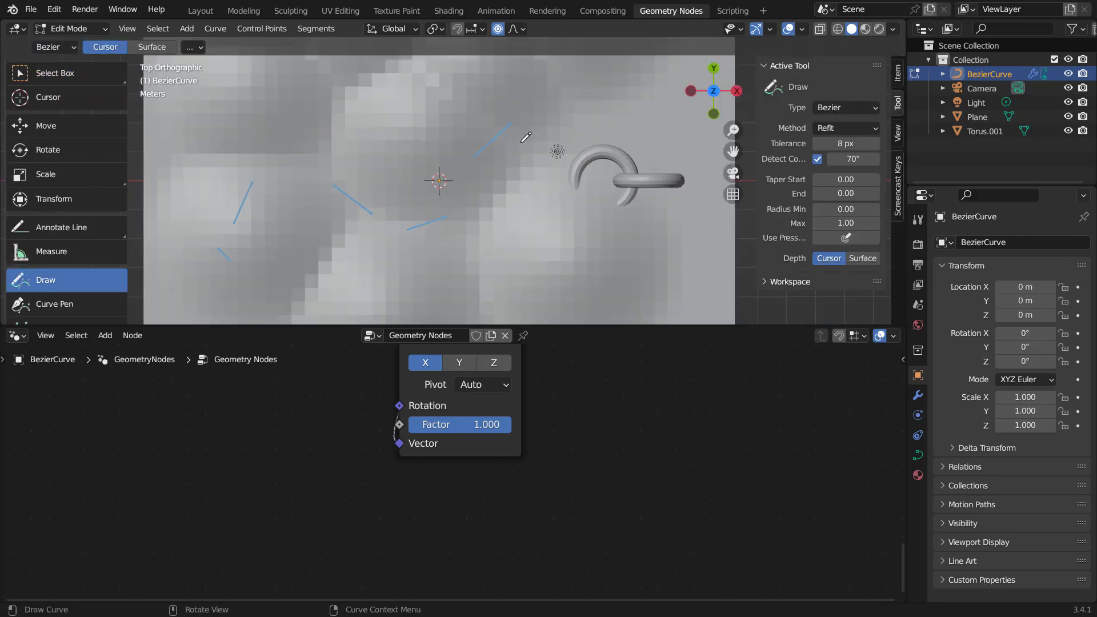
pyautogui.click(866, 259)
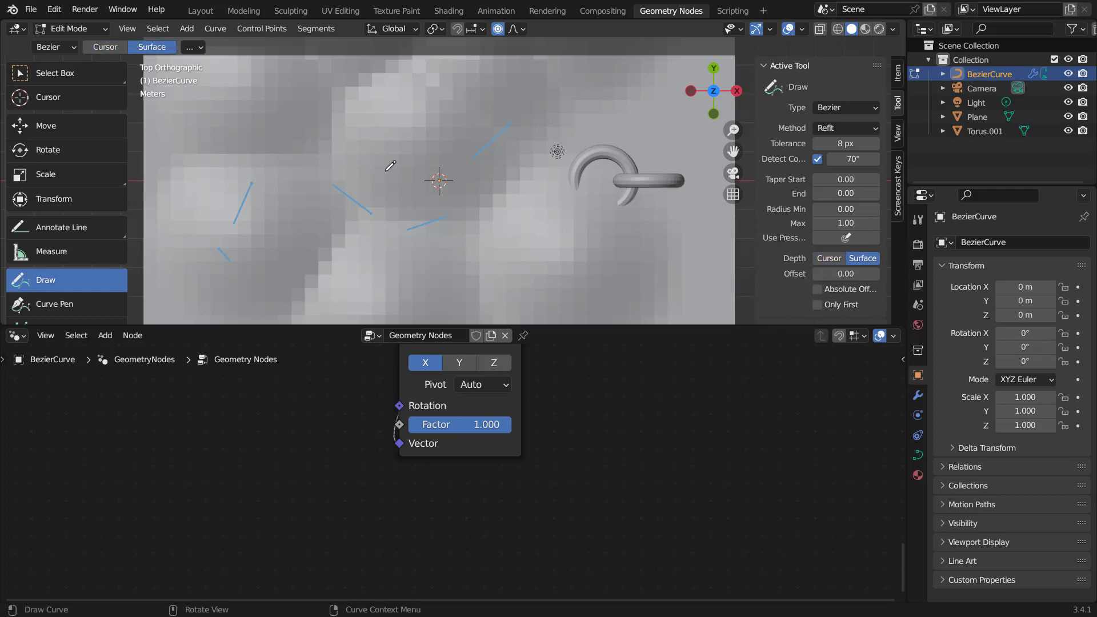
# - Draw a new wavy Bezier stroke across the hilly plane and return to Object Mode to check the chain on the surface
pyautogui.scroll(-2, 364, 179)
pyautogui.moveTo(342, 256)
pyautogui.mouseDown()
pyautogui.moveTo(317, 185)
pyautogui.moveTo(421, 132)
pyautogui.moveTo(521, 137)
pyautogui.moveTo(577, 83)
pyautogui.moveTo(611, 94)
pyautogui.mouseUp()
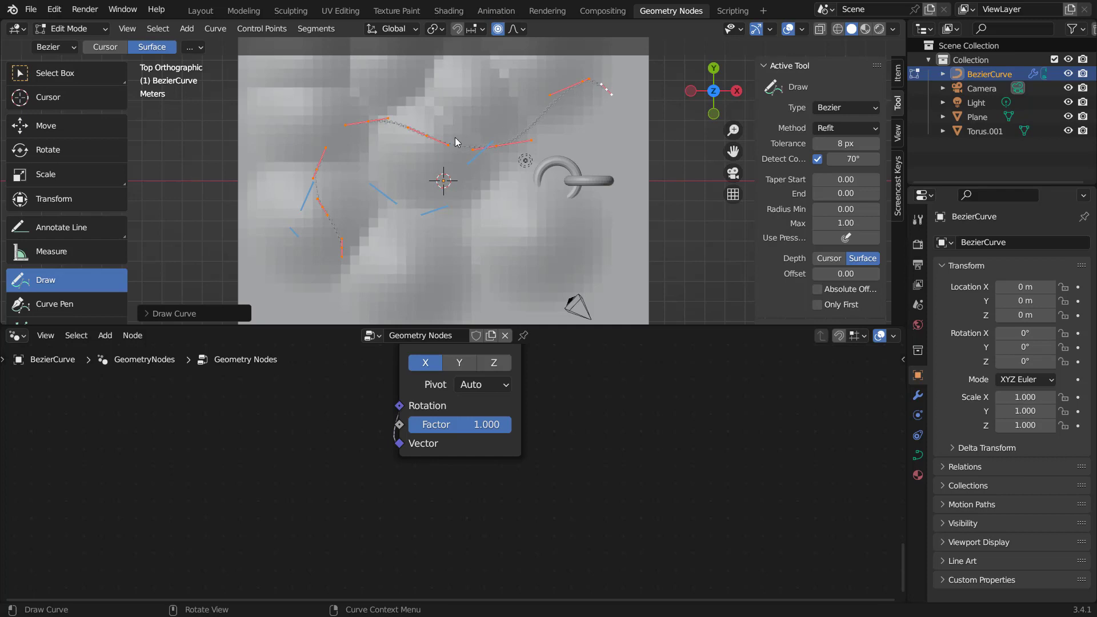
pyautogui.press('Tab')
pyautogui.moveTo(464, 184); pyautogui.dragTo(441, 171, button='middle')
pyautogui.scroll(3, 440, 170)
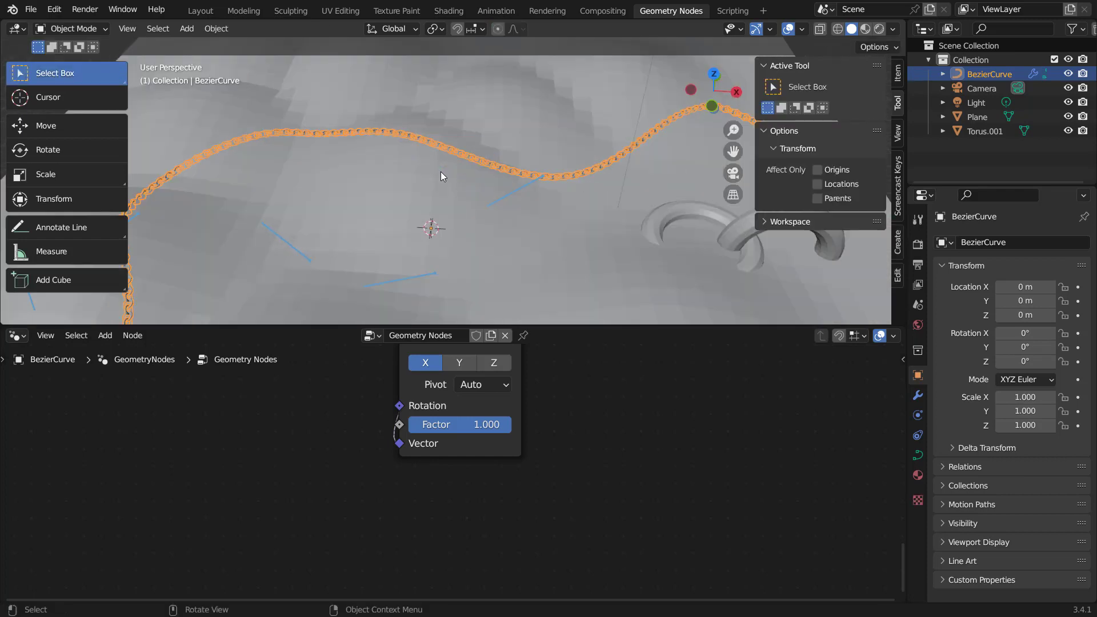
pyautogui.scroll(2, 375, 176)
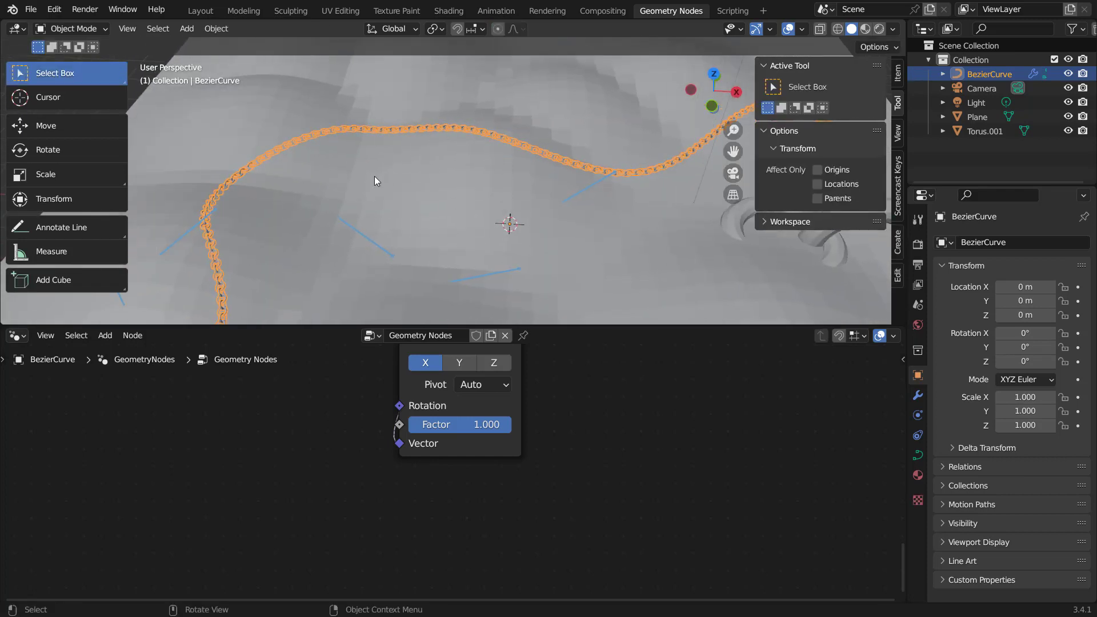
# - Remove the Note annotation layer to clear the blue direction arrows
pyautogui.click(80, 229)
pyautogui.click(145, 46)
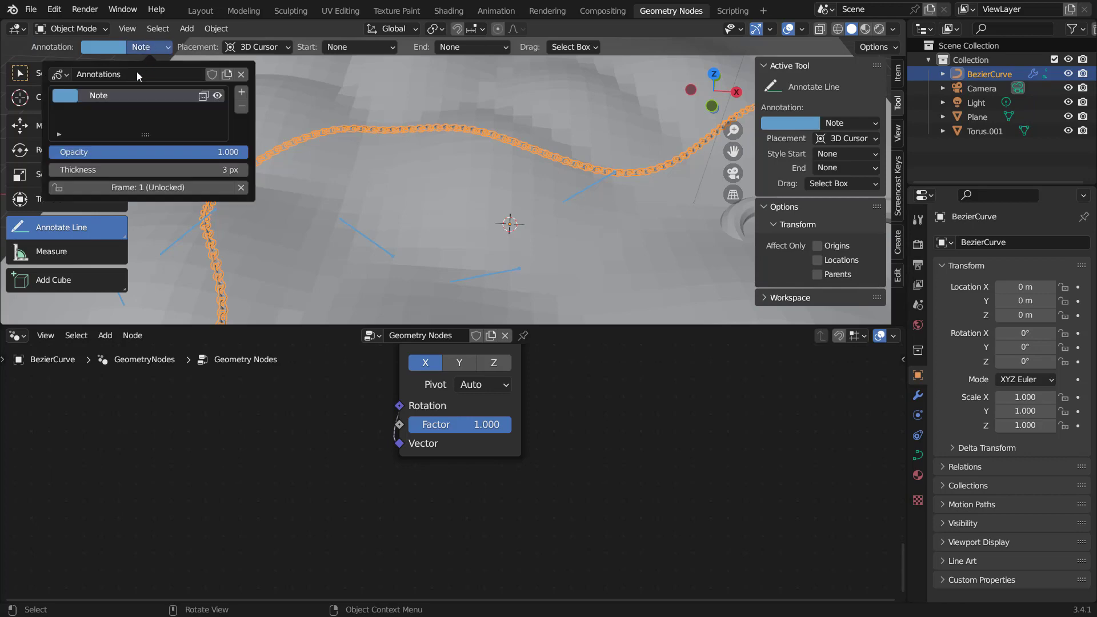
pyautogui.click(241, 106)
# - Enter Edit Mode on the Bezier curve and set the Draw tool's tolerance to 2 px
pyautogui.moveTo(423, 160)
pyautogui.mouseDown(button='middle')
pyautogui.moveTo(436, 153)
pyautogui.moveTo(362, 189)
pyautogui.moveTo(506, 193)
pyautogui.mouseUp(button='middle')
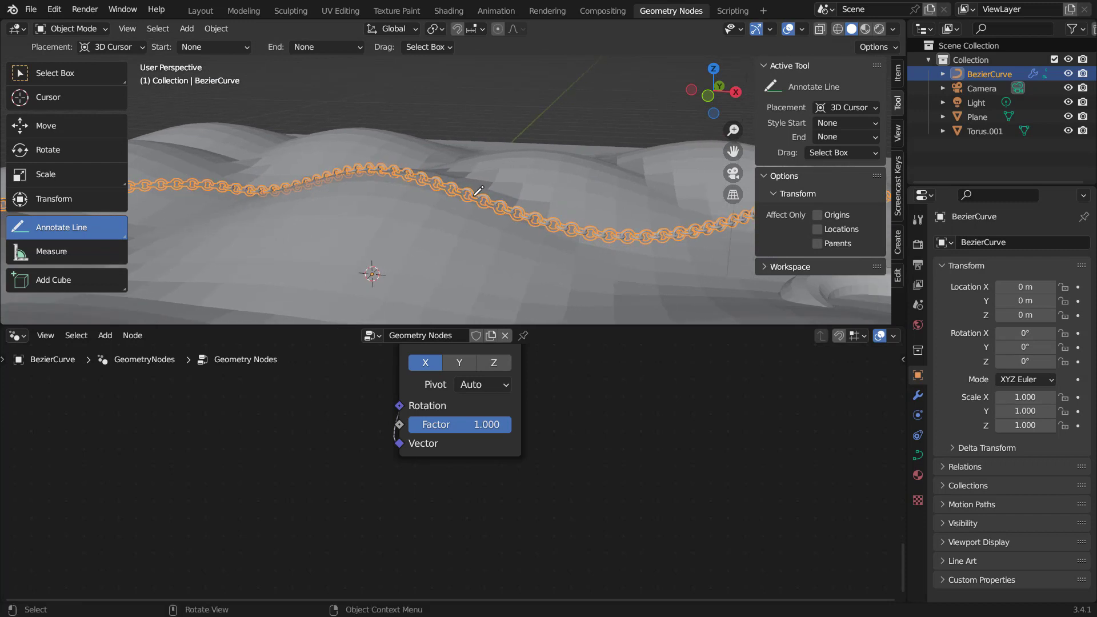
pyautogui.press('Tab')
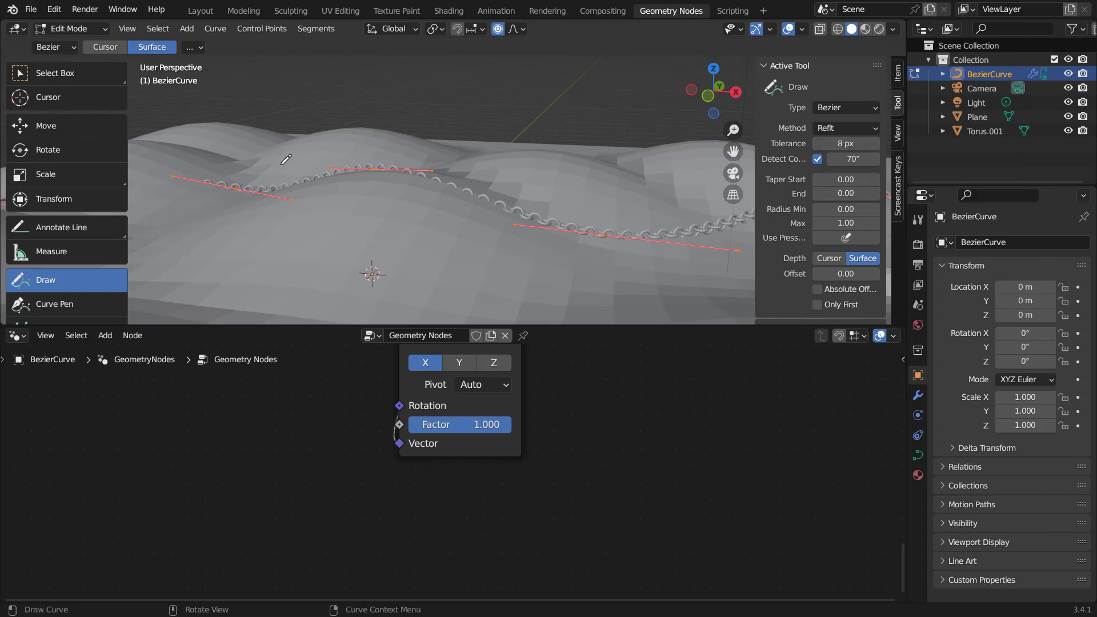
pyautogui.scroll(-3, 474, 209)
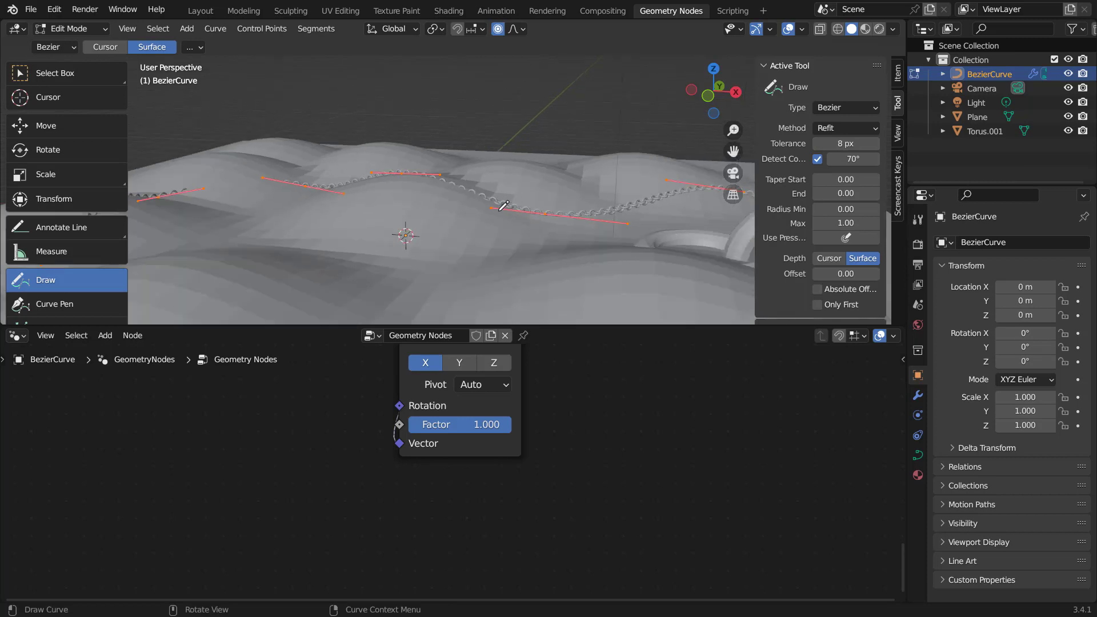
pyautogui.scroll(-3, 504, 206)
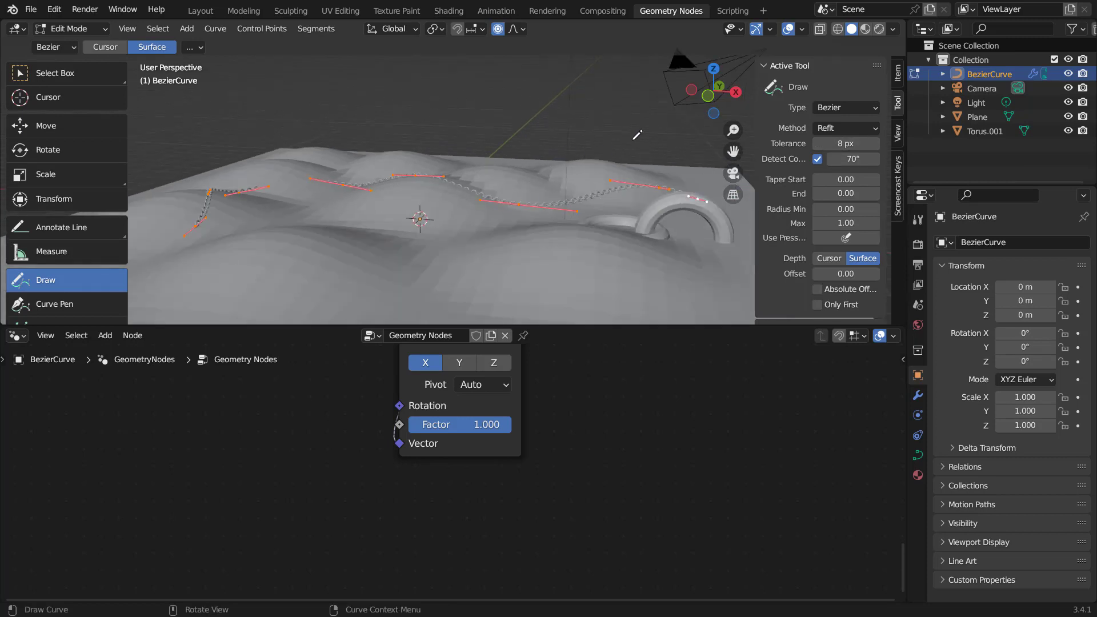
pyautogui.click(838, 142)
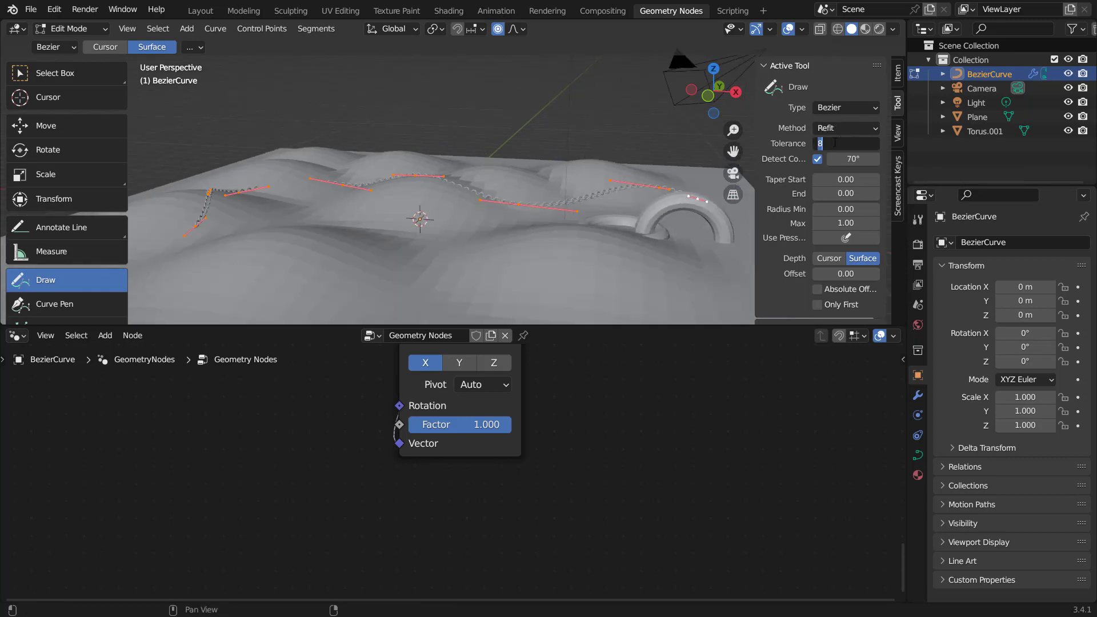
pyautogui.write('2')
pyautogui.press('Return')
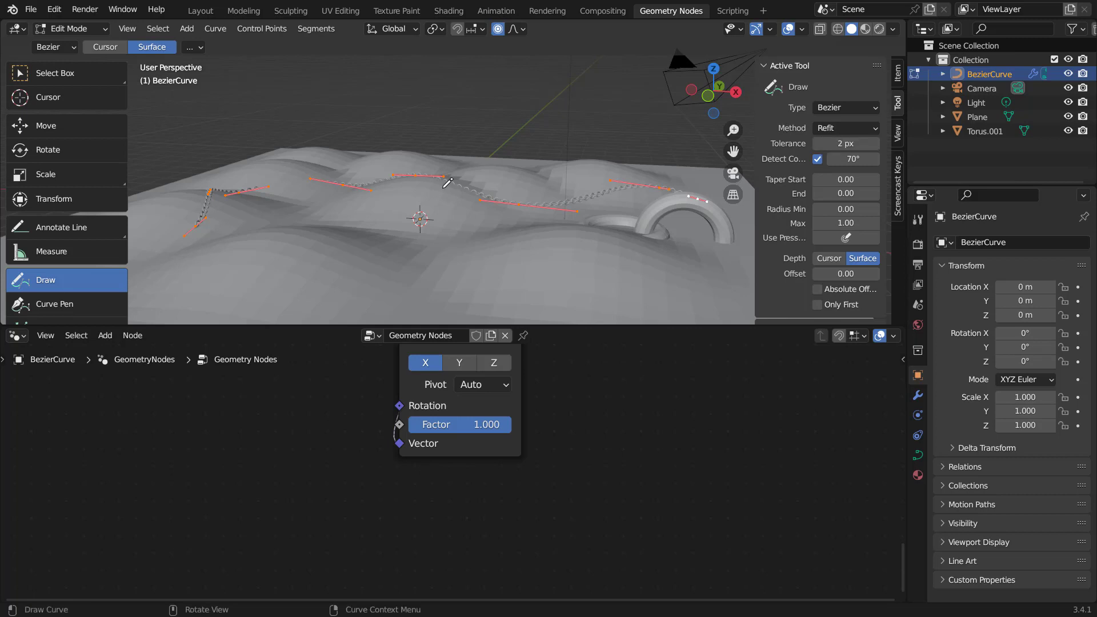
# - Delete the curve's existing points in top view, draw a new stroke across the hills, and return to Object Mode
pyautogui.press('KP_7')
pyautogui.press('x')
pyautogui.click(366, 238)
pyautogui.moveTo(326, 269)
pyautogui.mouseDown()
pyautogui.moveTo(332, 167)
pyautogui.moveTo(546, 105)
pyautogui.mouseUp()
pyautogui.press('Tab')
pyautogui.scroll(2, 436, 170)
pyautogui.moveTo(436, 171); pyautogui.dragTo(471, 155, button='middle')
pyautogui.scroll(2, 471, 155)
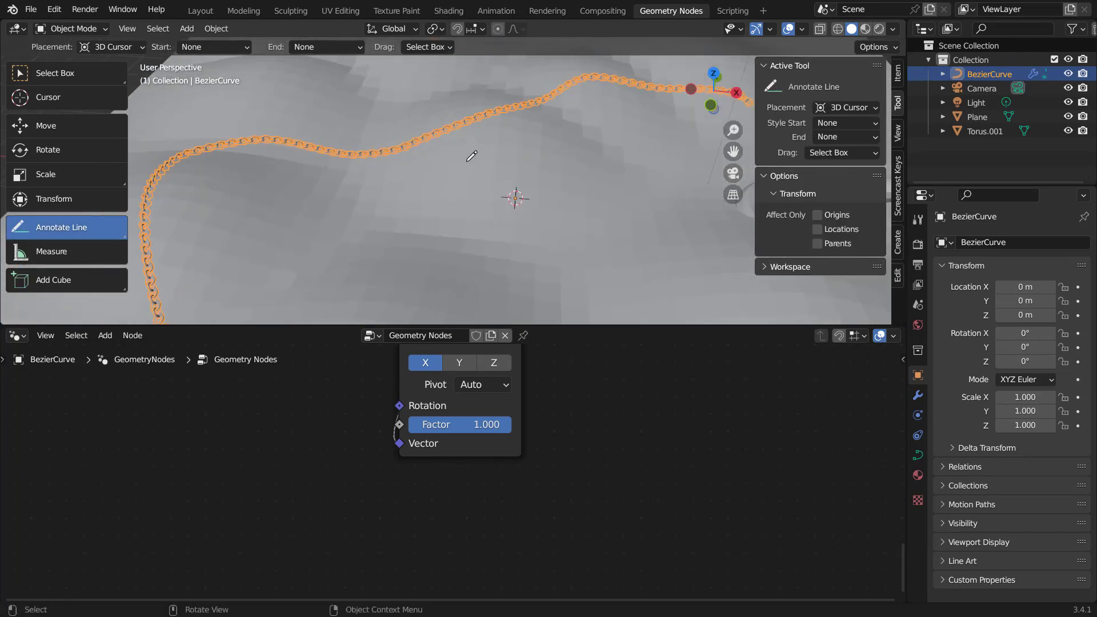
# - Switch the viewport's active tool to Select Box in Object Mode
pyautogui.press('Tab')
pyautogui.press('Tab')
pyautogui.click(54, 74)
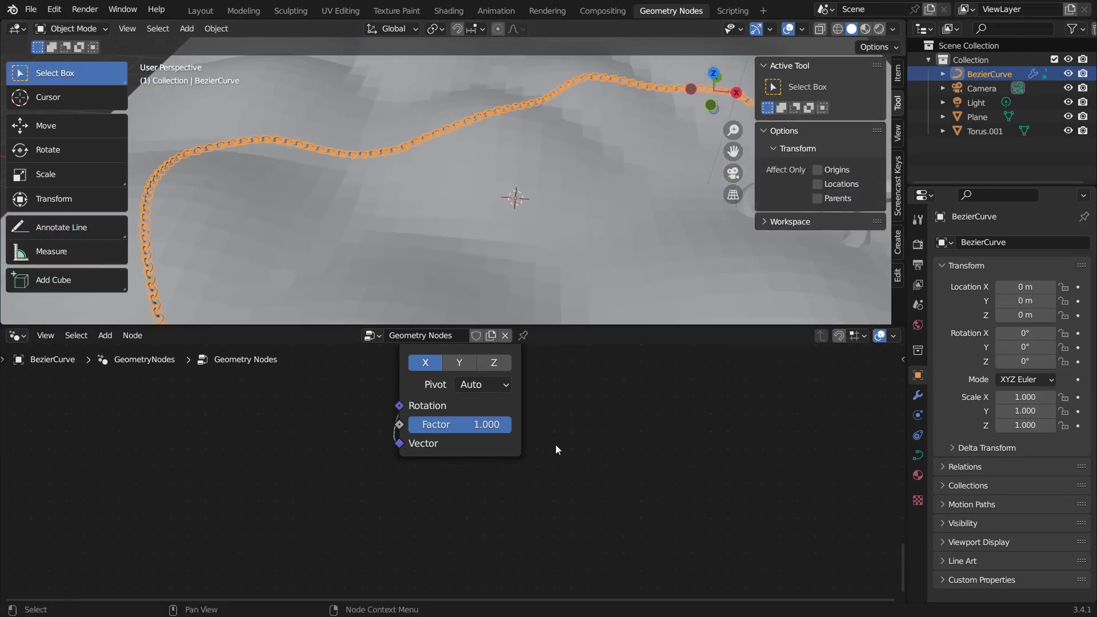
# - Move the Group Input node away from Curve to Points and add a Curve Spiral node below it
pyautogui.scroll(-1, 493, 400)
pyautogui.scroll(-5, 492, 399)
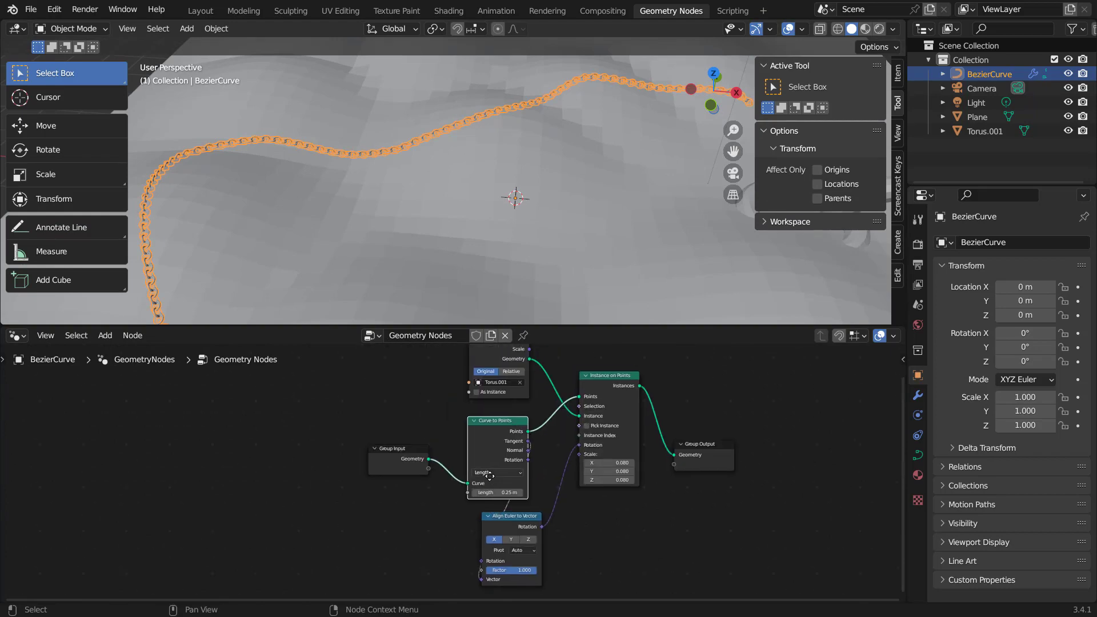
pyautogui.moveTo(422, 471); pyautogui.dragTo(330, 471)
pyautogui.moveTo(575, 205); pyautogui.dragTo(558, 227, button='middle')
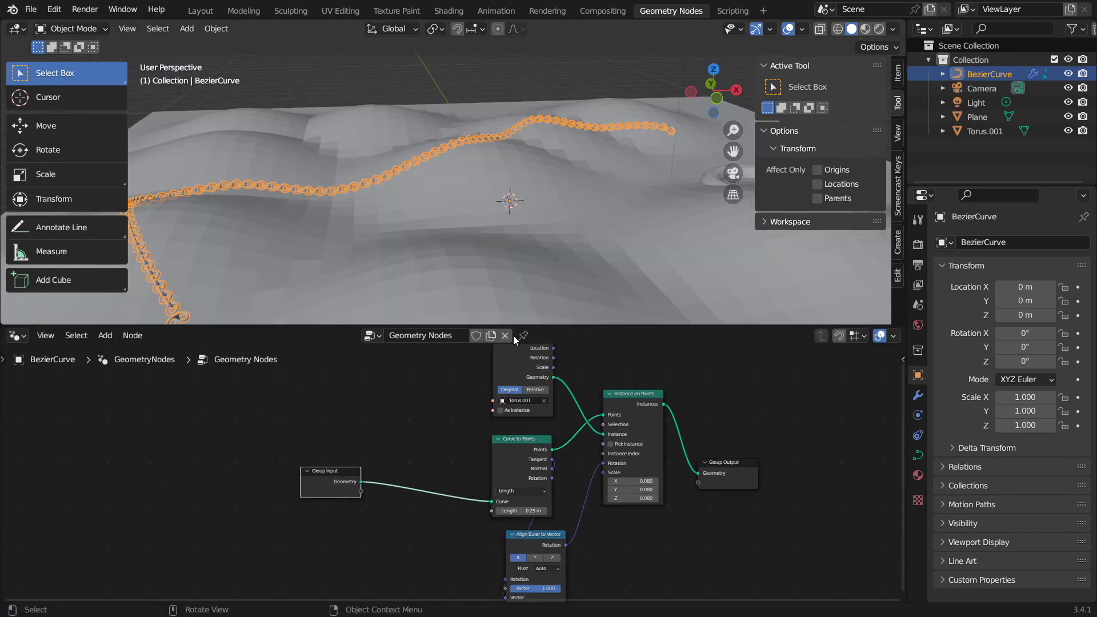
pyautogui.scroll(2, 410, 468)
pyautogui.hotkey('shift', 'a')
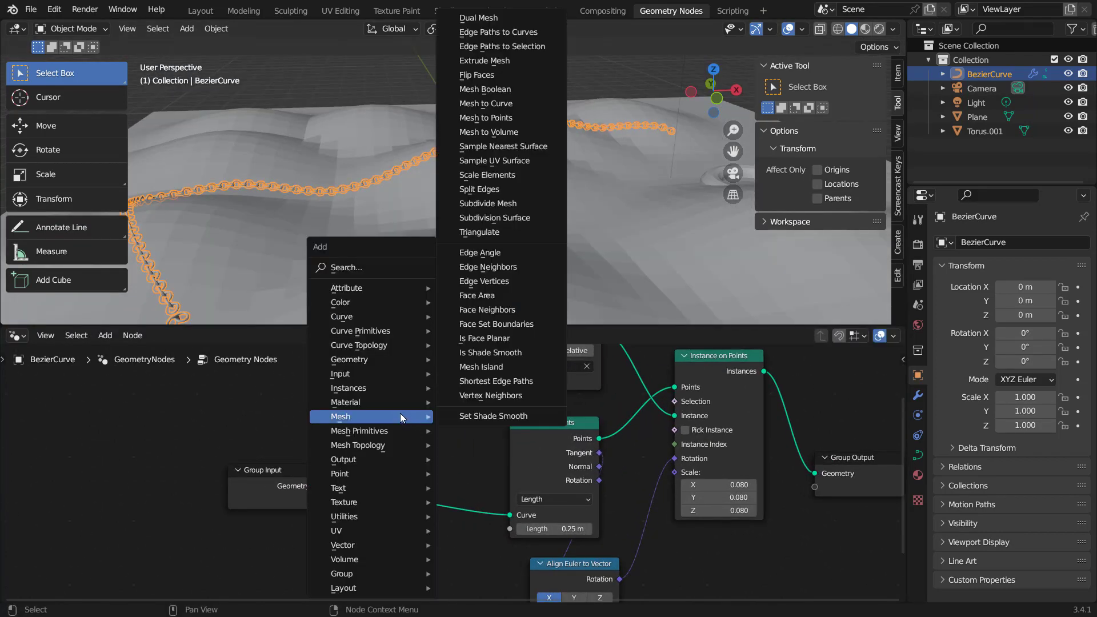
pyautogui.moveTo(383, 331)
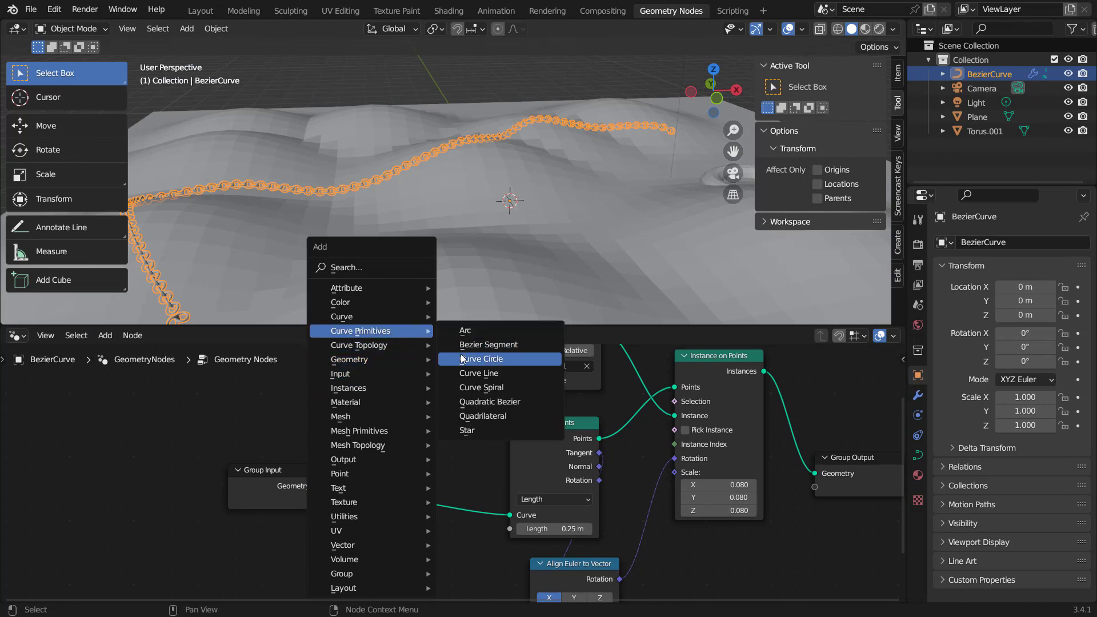
pyautogui.click(493, 387)
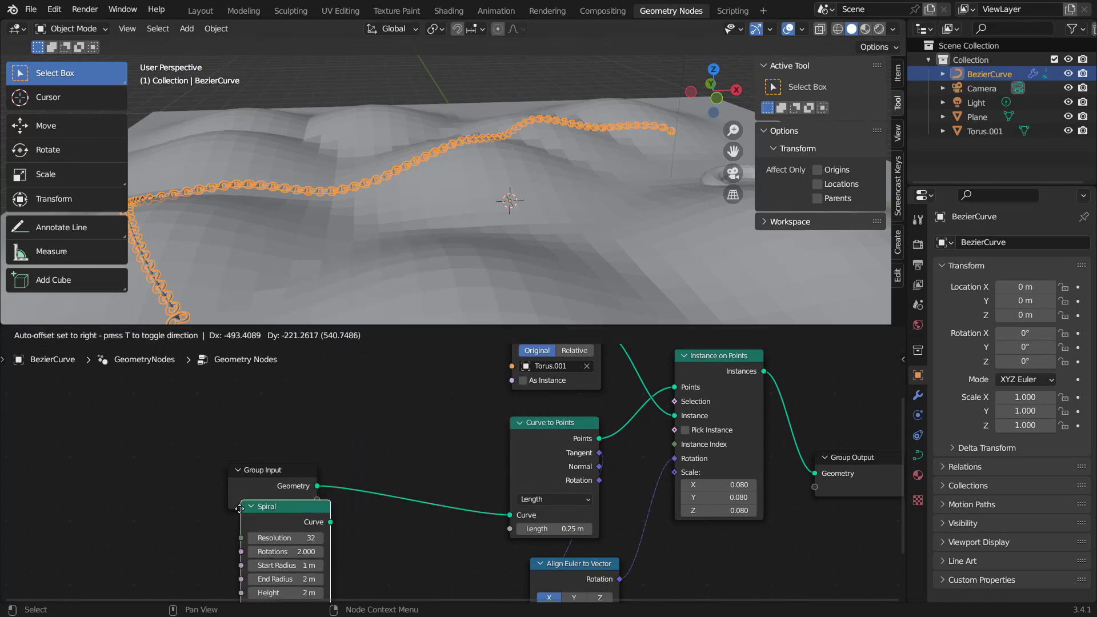
pyautogui.click(222, 522)
# - Insert a Join Geometry node between Group Input and Curve to Points, and connect the Spiral's Curve output to it
pyautogui.moveTo(413, 501); pyautogui.dragTo(426, 457, button='middle')
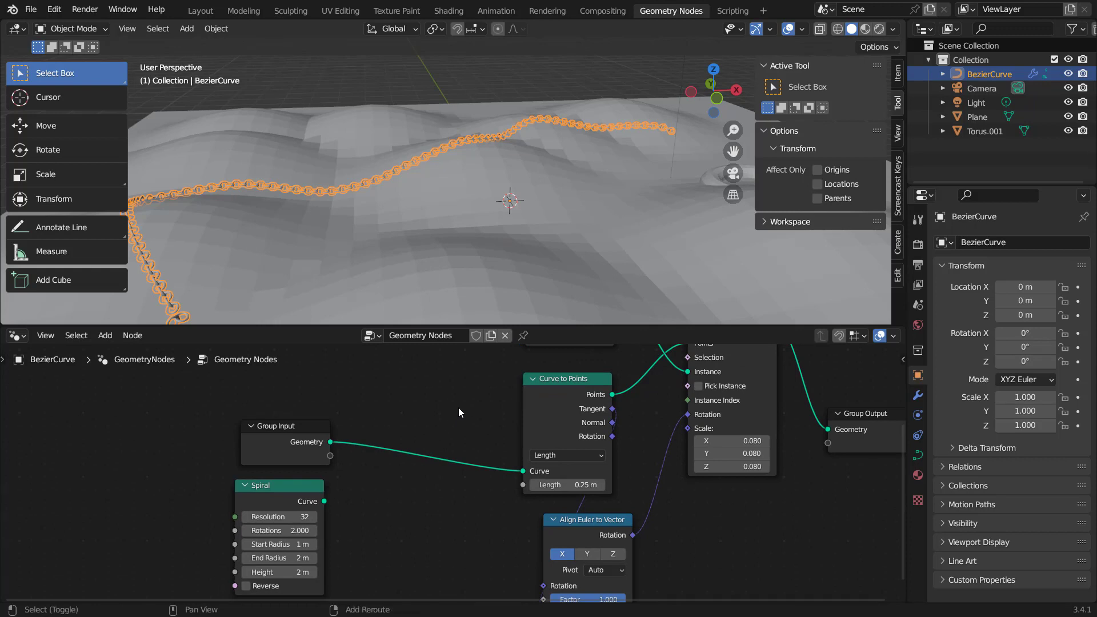
pyautogui.hotkey('shift', 'a')
pyautogui.click(410, 279)
pyautogui.write('join')
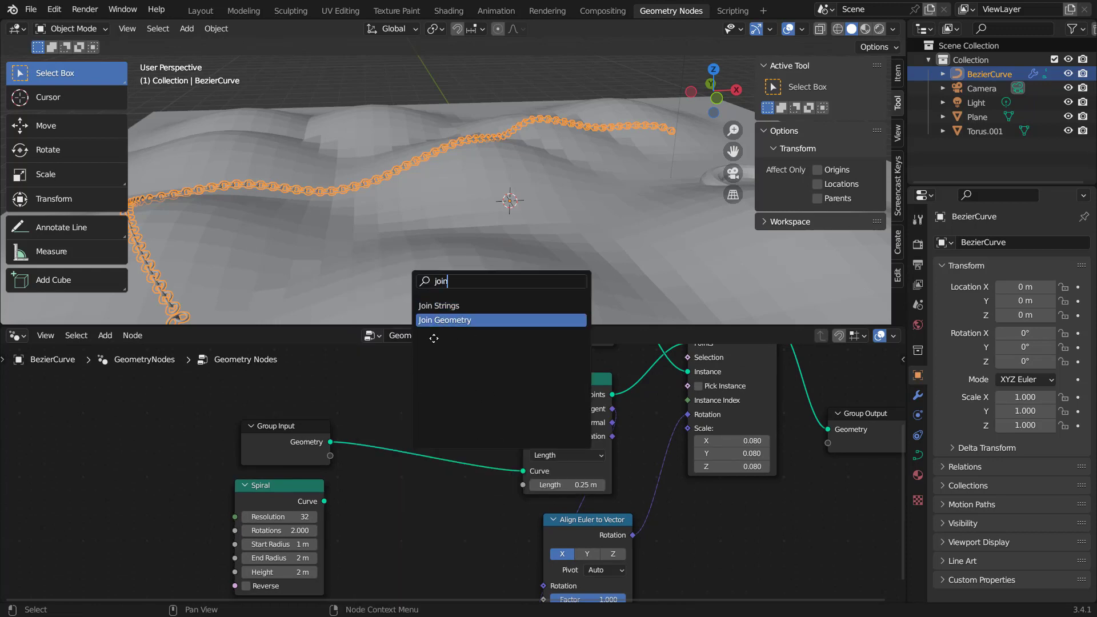
pyautogui.click(437, 320)
pyautogui.click(411, 487)
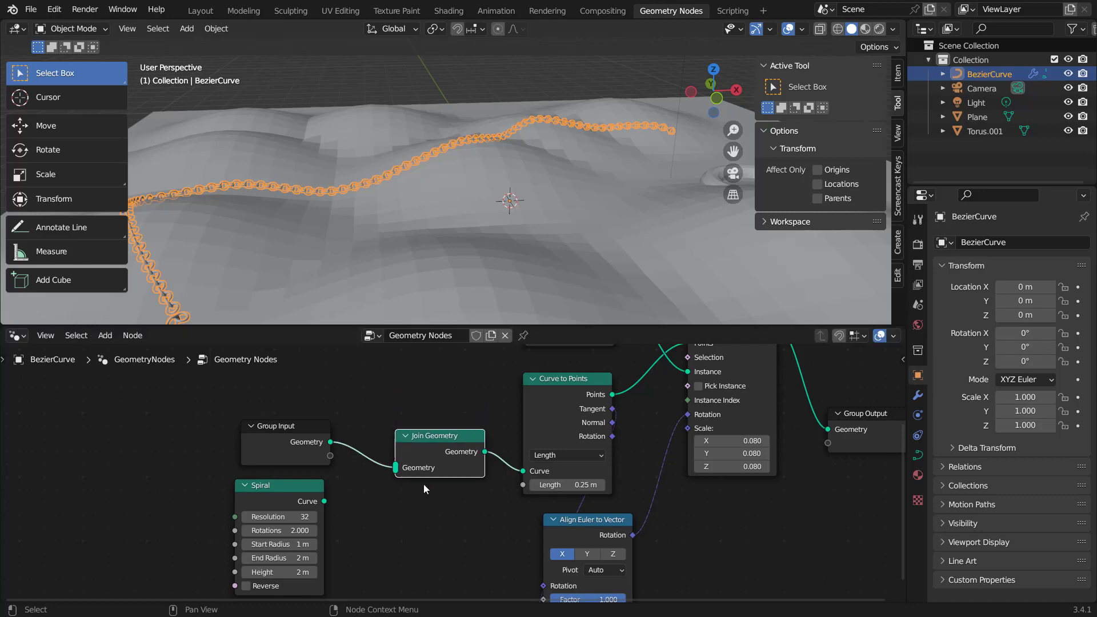
pyautogui.moveTo(328, 502); pyautogui.dragTo(381, 475)
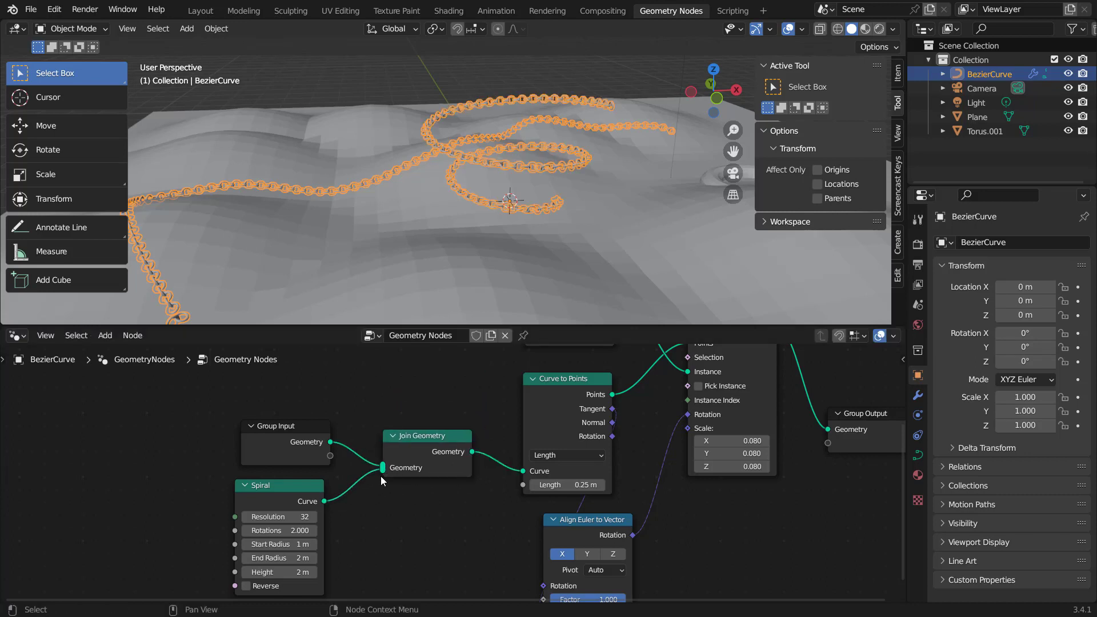
# - Set the Spiral's start radius to 2.43 m and end radius to 0.69 m, and hide the viewport's toolbar and sidebar
pyautogui.moveTo(536, 183)
pyautogui.mouseDown(button='middle')
pyautogui.moveTo(516, 162)
pyautogui.moveTo(543, 173)
pyautogui.mouseUp(button='middle')
pyautogui.scroll(3, 544, 173)
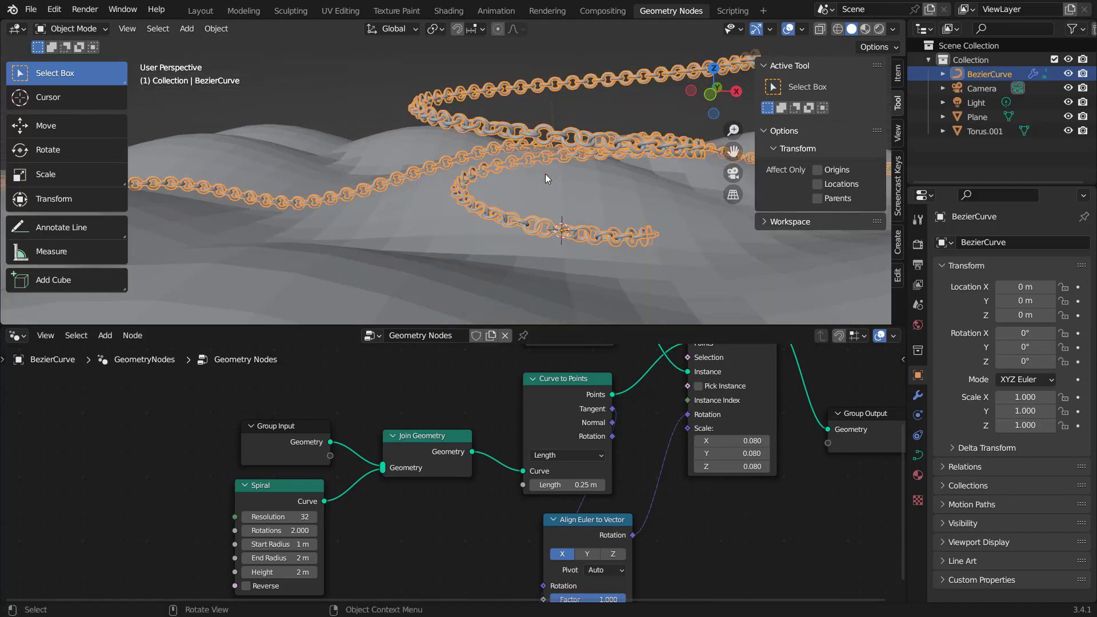
pyautogui.scroll(3, 318, 471)
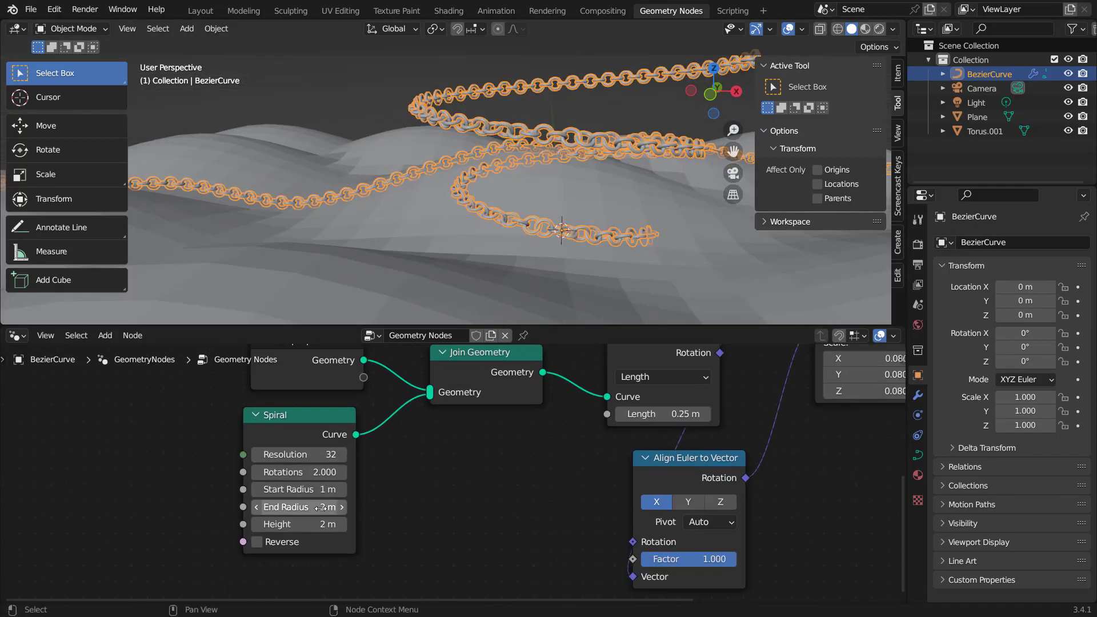
pyautogui.keyDown('shift'); pyautogui.moveTo(297, 507); pyautogui.dragTo(347, 489); pyautogui.keyUp('shift')
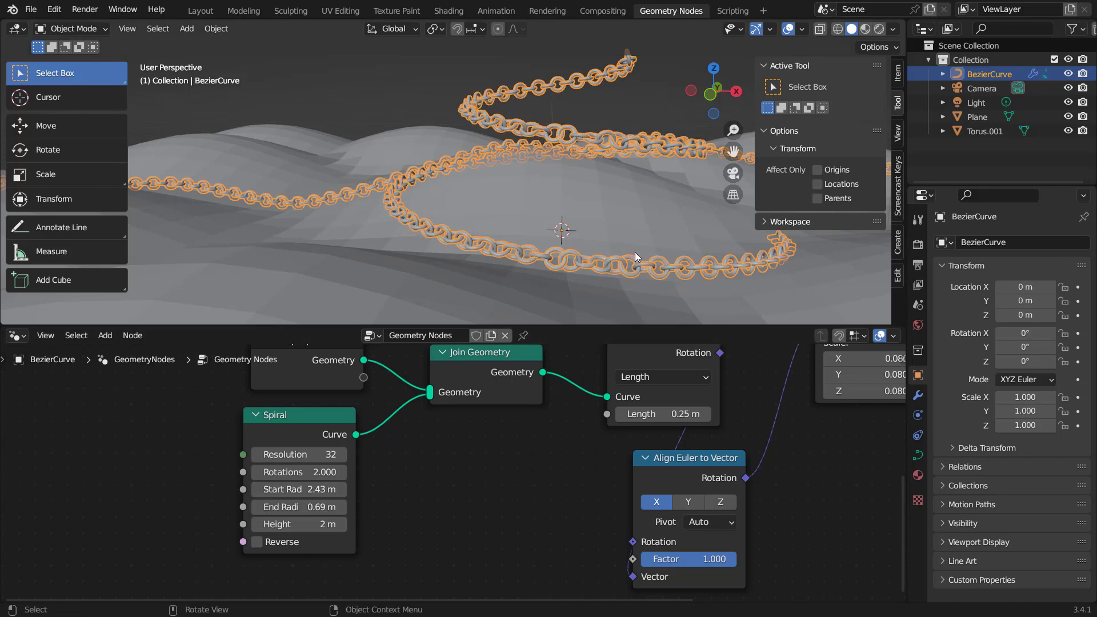
pyautogui.press('t')
pyautogui.press('n')
# - Set the Instance on Points scale to 0.170 on all axes and the Curve to Points length to 0.56 m
pyautogui.moveTo(730, 453); pyautogui.dragTo(518, 517, button='middle')
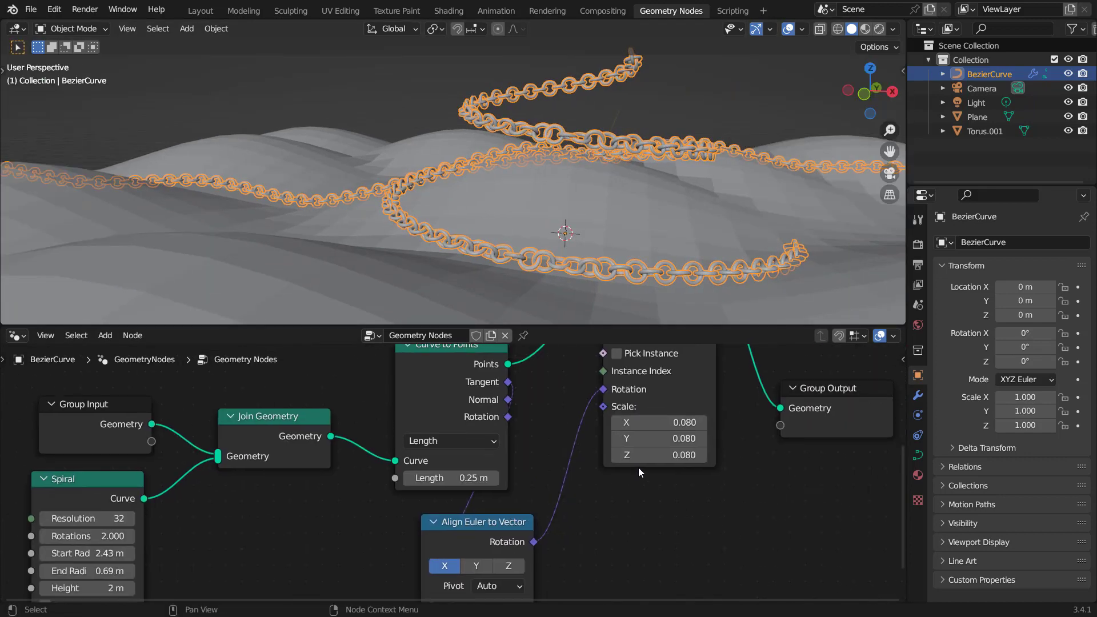
pyautogui.moveTo(660, 422); pyautogui.dragTo(685, 422)
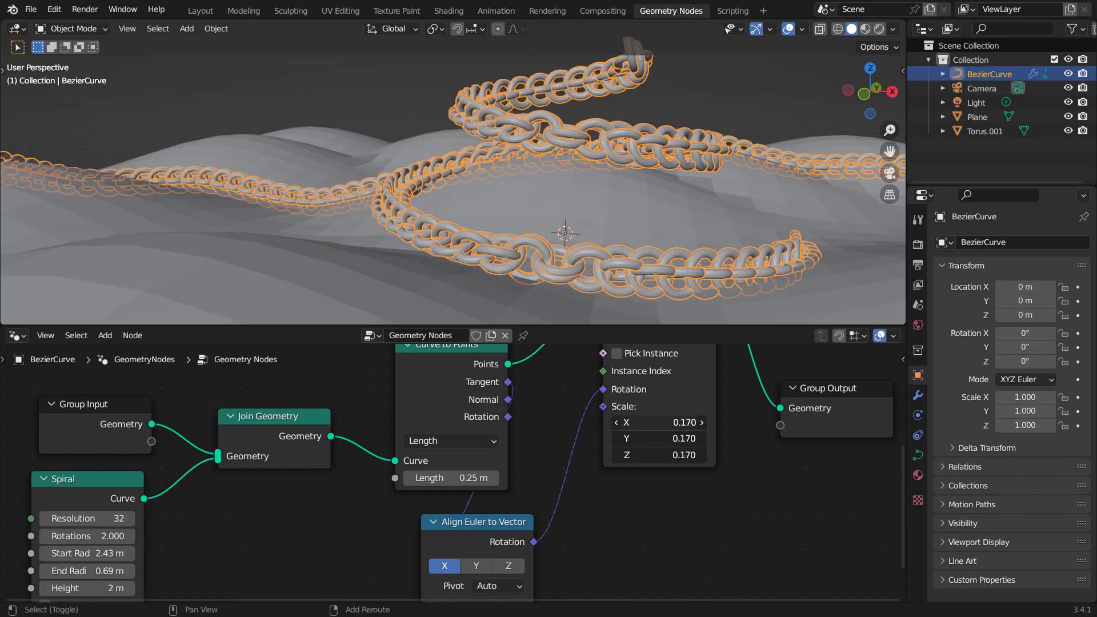
pyautogui.keyDown('shift'); pyautogui.moveTo(468, 477); pyautogui.dragTo(531, 477); pyautogui.keyUp('shift')
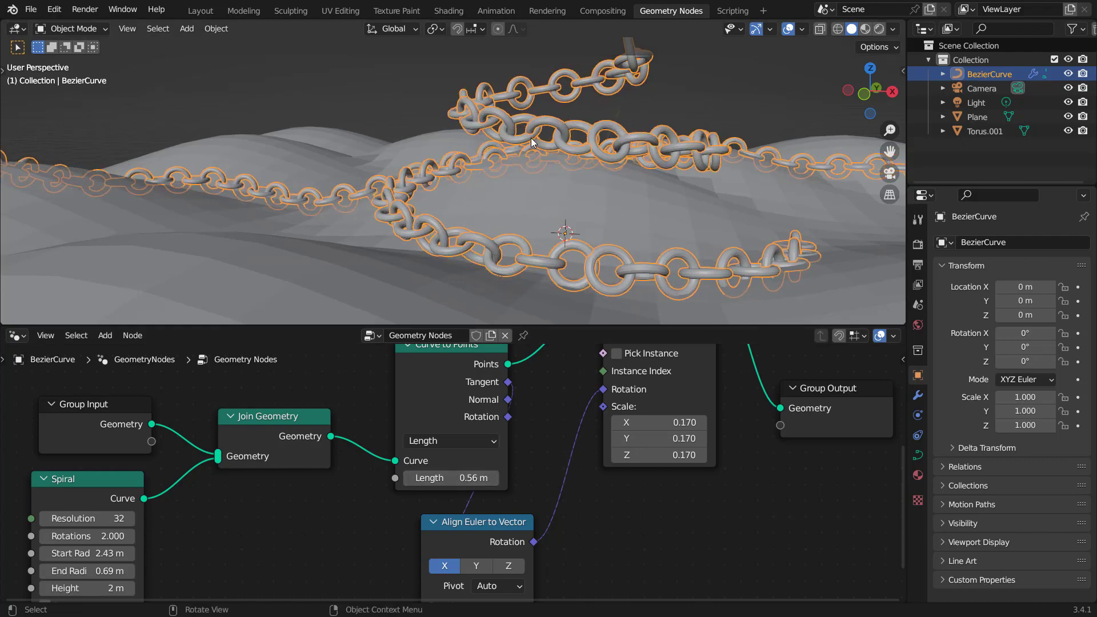
# - Insert a Translate Instances node between Instance on Points and Group Output
pyautogui.moveTo(530, 143); pyautogui.dragTo(308, 237, button='middle')
pyautogui.moveTo(856, 397); pyautogui.dragTo(569, 519, button='middle')
pyautogui.hotkey('shift', 'a')
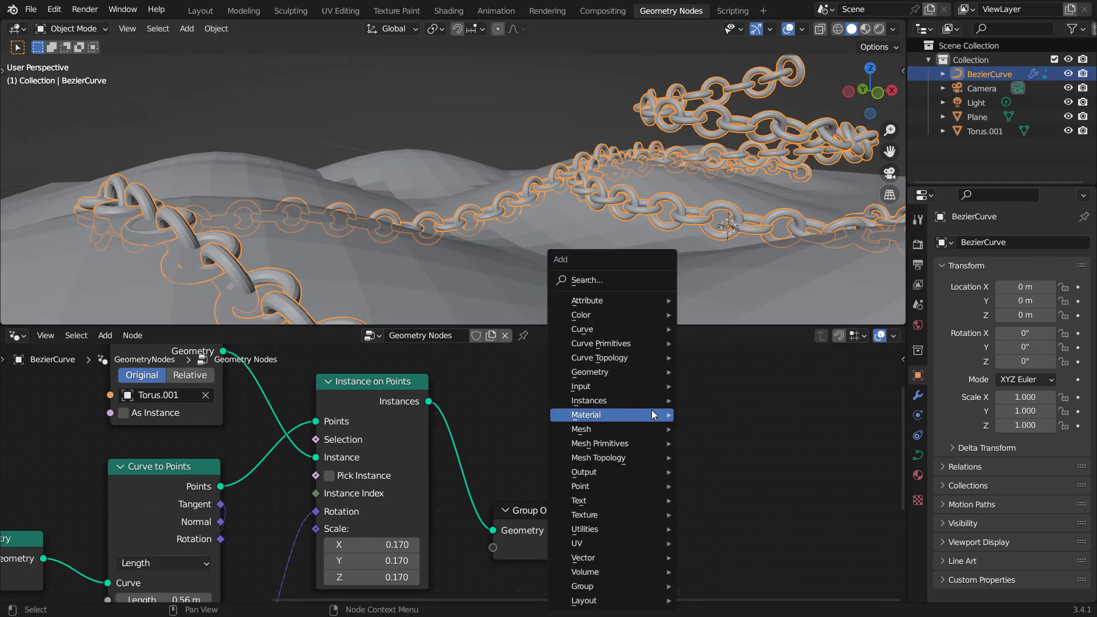
pyautogui.click(602, 280)
pyautogui.write('tra')
pyautogui.click(645, 321)
pyautogui.click(587, 489)
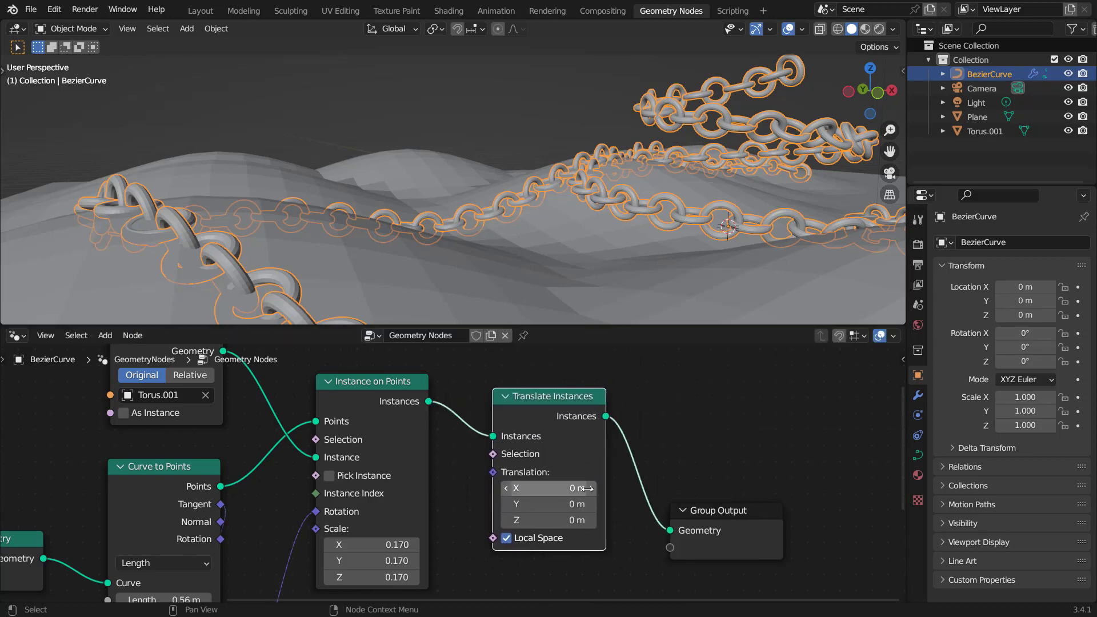
# - Disable Local Space on Translate Instances and set its Z translation to 0.11 m to raise the chain
pyautogui.click(506, 538)
pyautogui.moveTo(548, 519)
pyautogui.mouseDown()
pyautogui.moveTo(574, 519)
pyautogui.moveTo(563, 519)
pyautogui.mouseUp()
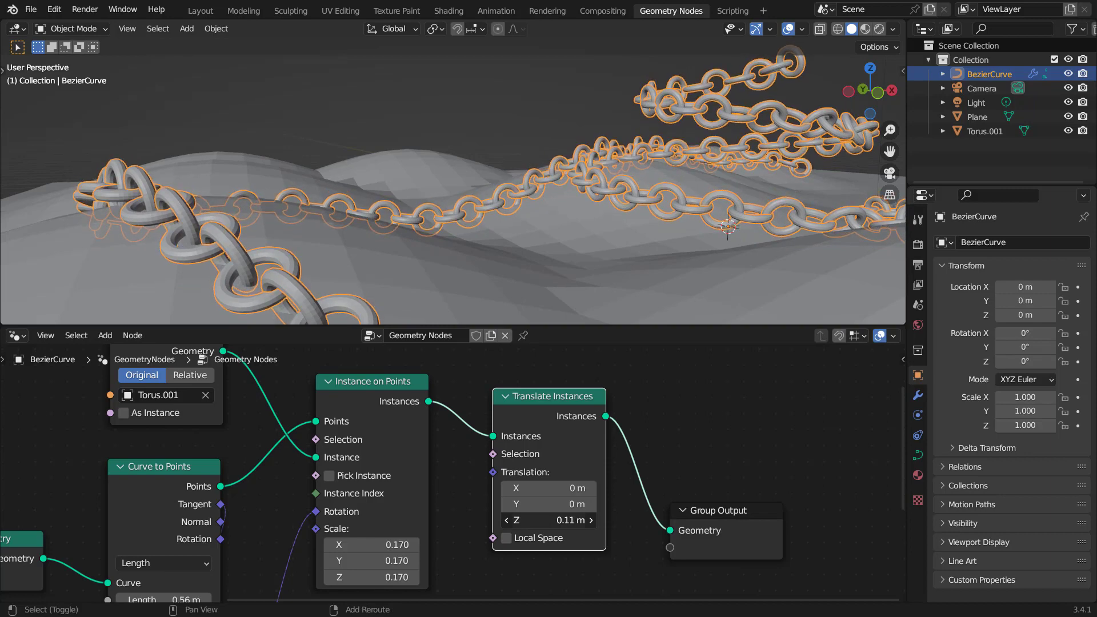
pyautogui.moveTo(560, 239); pyautogui.dragTo(487, 203, button='middle')
# - Add a Set Shade Smooth node between Translate Instances and Group Output
pyautogui.moveTo(726, 435); pyautogui.dragTo(594, 424, button='middle')
pyautogui.scroll(2, 692, 393)
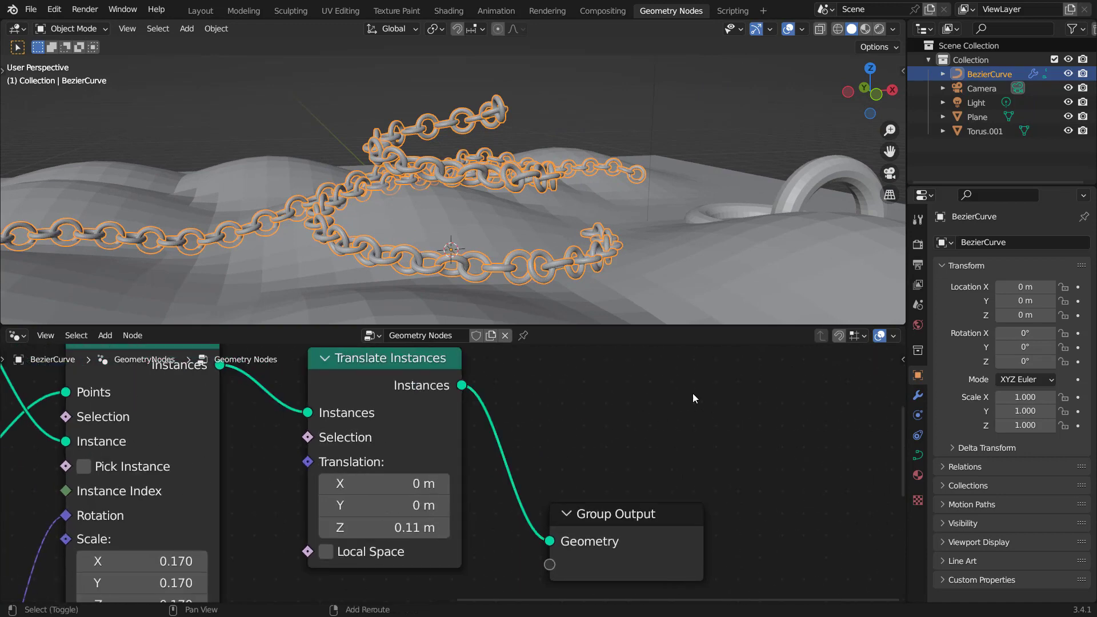
pyautogui.hotkey('shift', 'a')
pyautogui.click(659, 280)
pyautogui.write('set s')
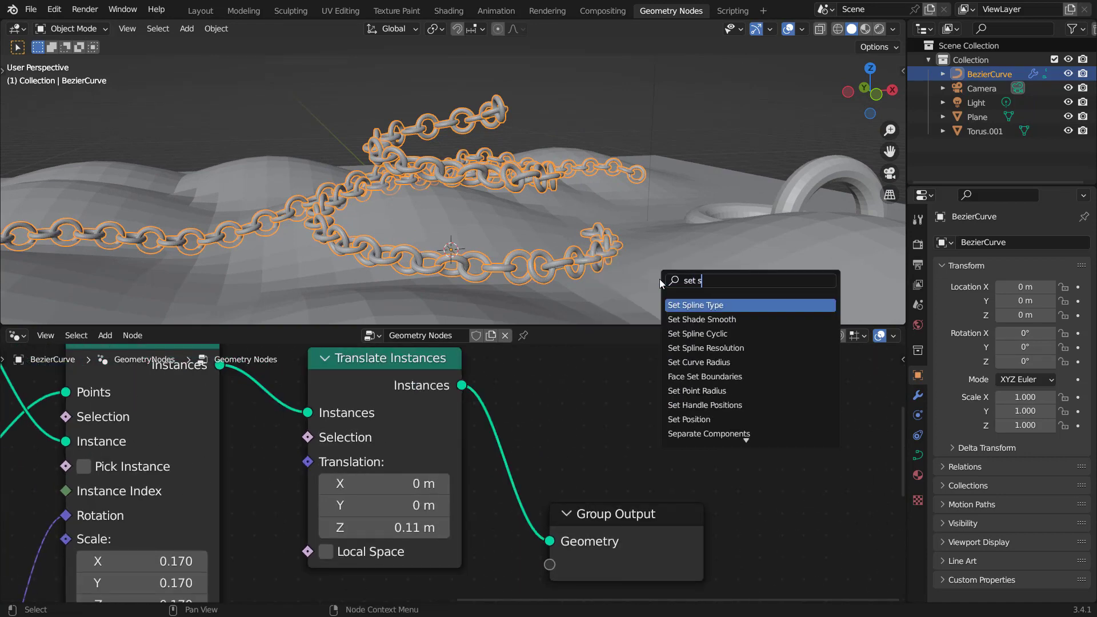
pyautogui.press('Return')
pyautogui.click(628, 456)
# - Select the hilly terrain plane and apply Shade Smooth to it
pyautogui.click(724, 237)
pyautogui.rightClick(725, 238)
pyautogui.click(724, 173)
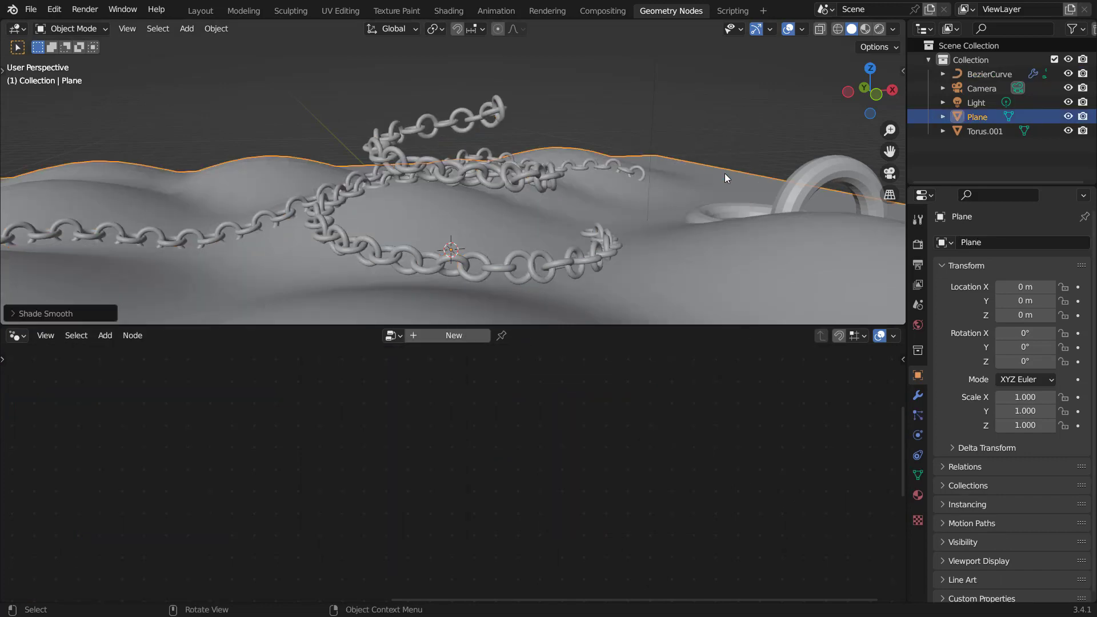
# - Duplicate the chain's Align Euler to Vector node, insert the copy before Instance on Points' Rotation input, and set its axis to Y
pyautogui.scroll(4, 504, 238)
pyautogui.moveTo(483, 215); pyautogui.dragTo(429, 133, button='middle')
pyautogui.click(507, 240)
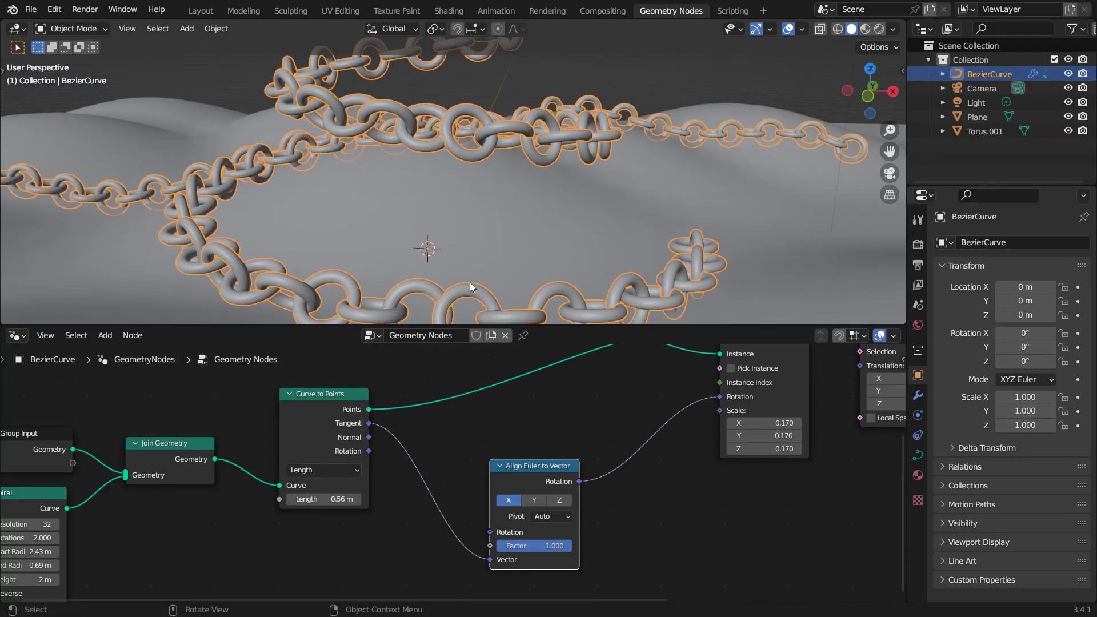
pyautogui.moveTo(531, 477); pyautogui.dragTo(494, 467)
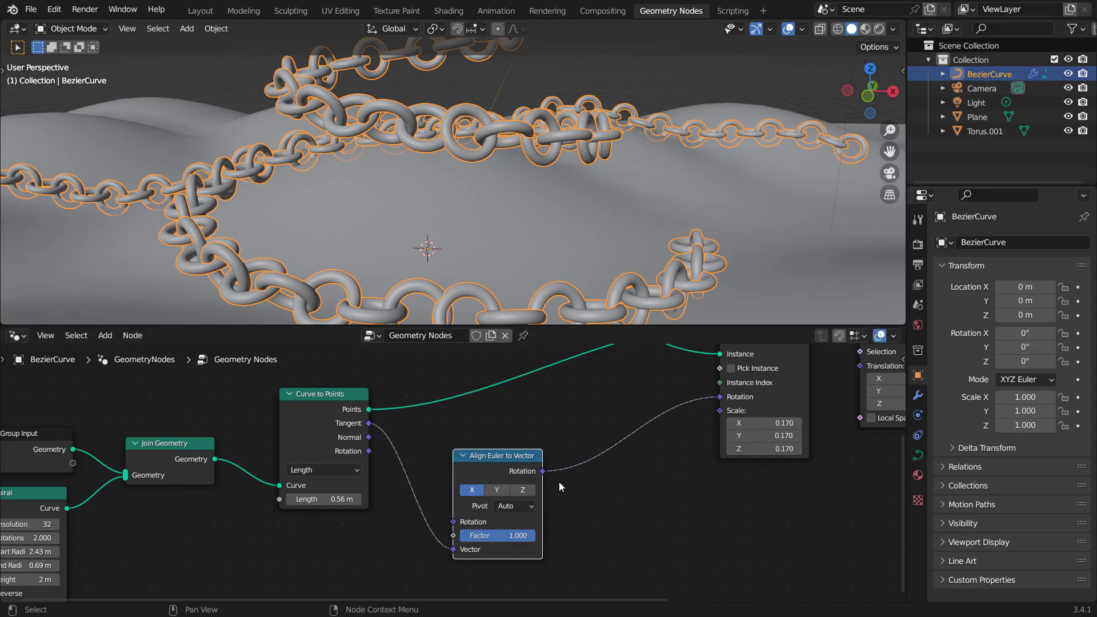
pyautogui.scroll(1, 522, 478)
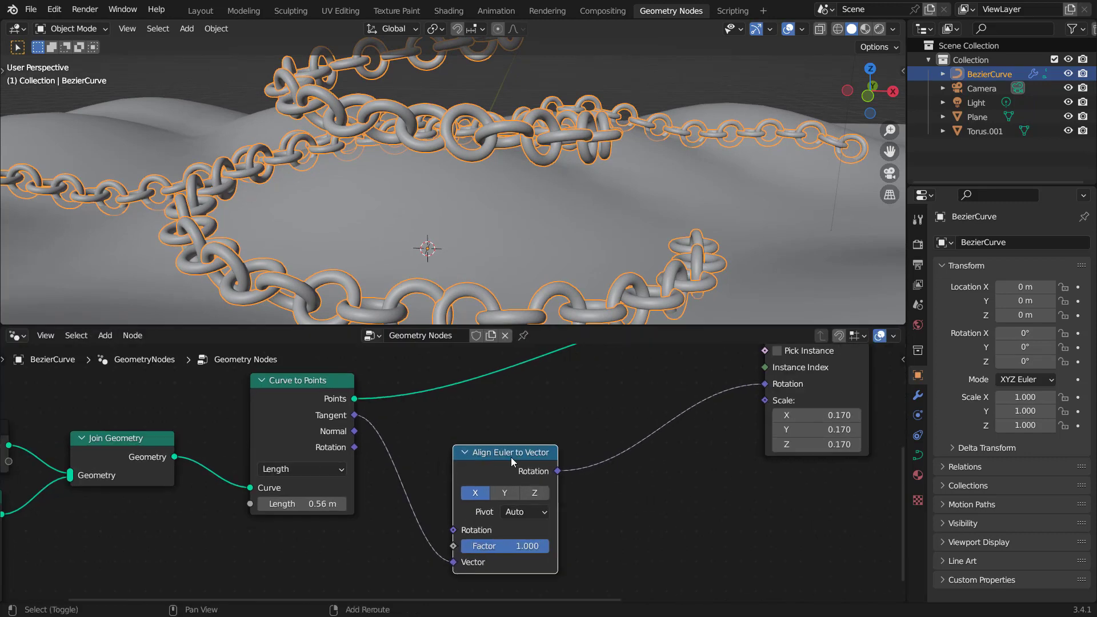
pyautogui.hotkey('shift', 'd')
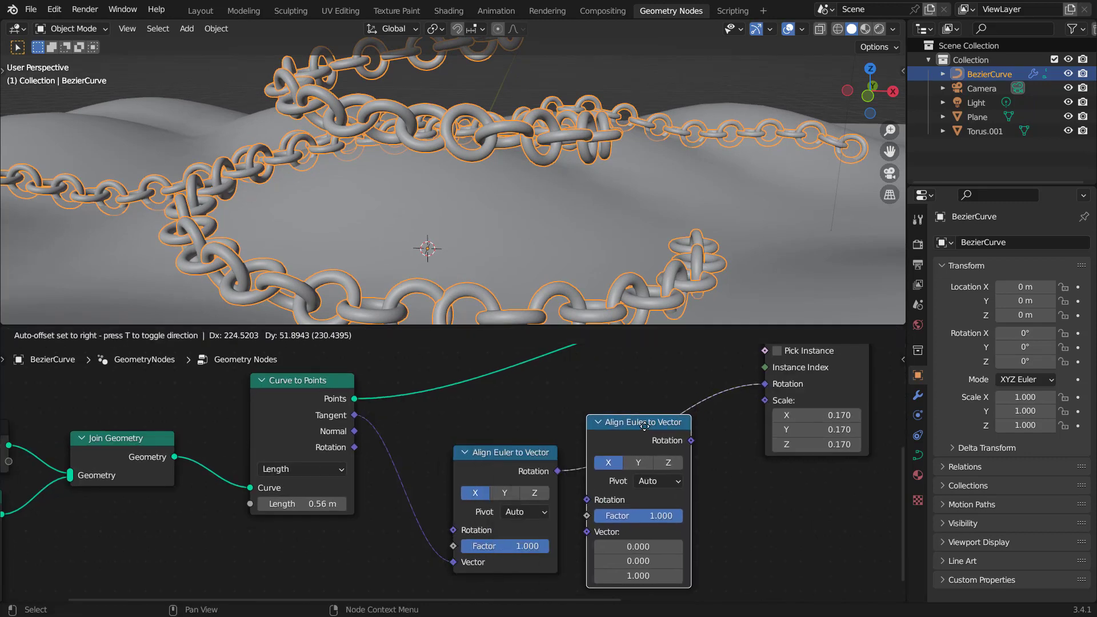
pyautogui.click(646, 431)
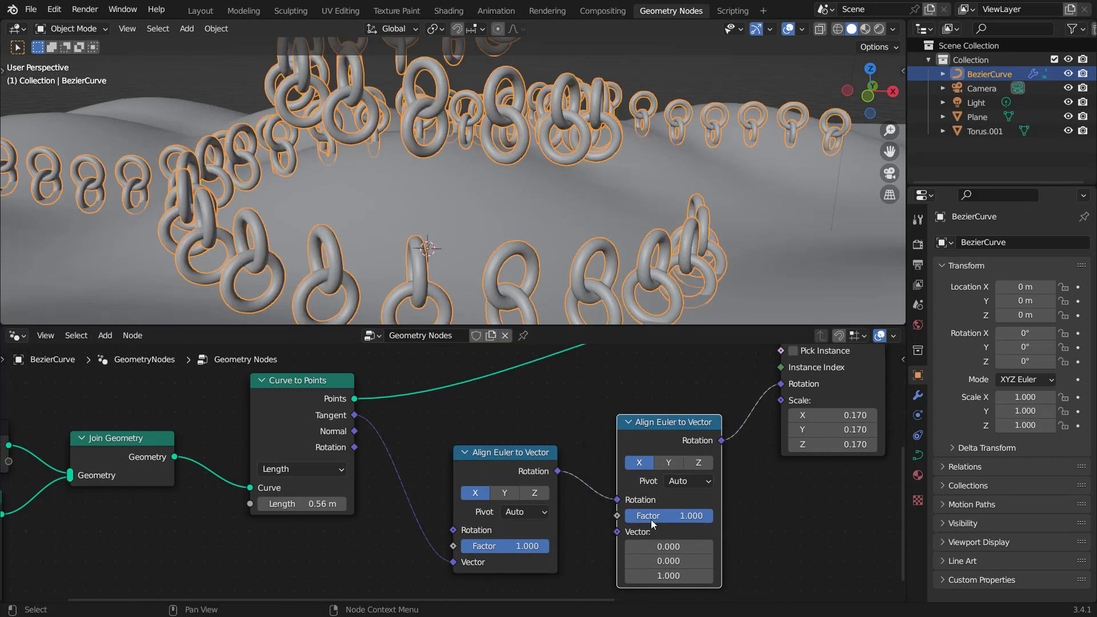
pyautogui.click(667, 464)
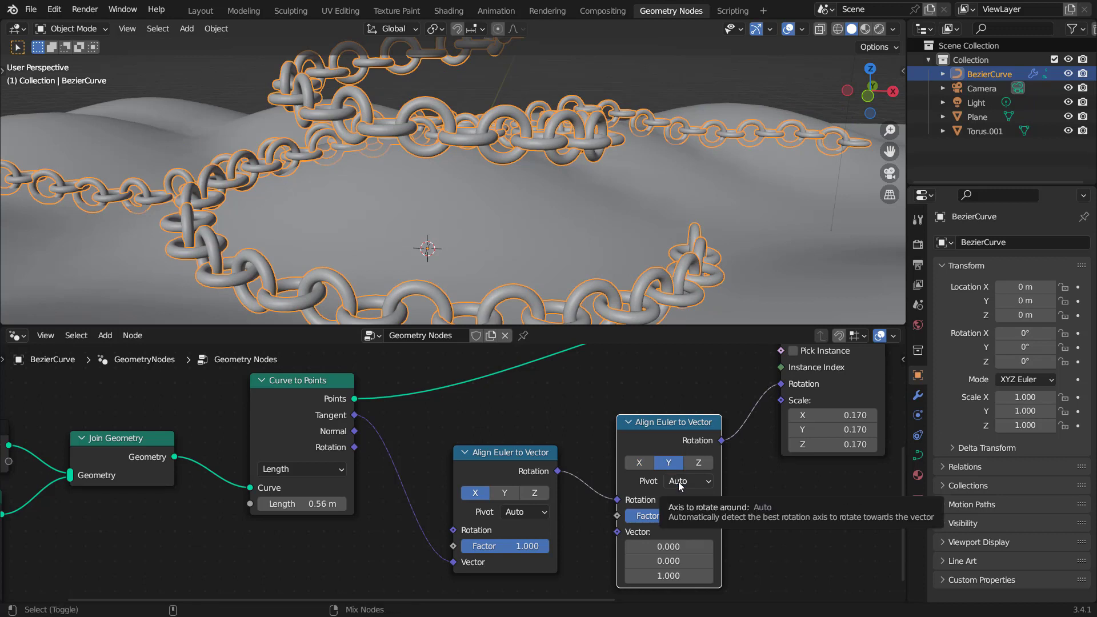
# - Set the Pivot of the second Align Euler to Vector node to X and check the link orientation along the chain
pyautogui.keyDown('ctrl'); pyautogui.scroll(-1, 677, 481); pyautogui.keyUp('ctrl')
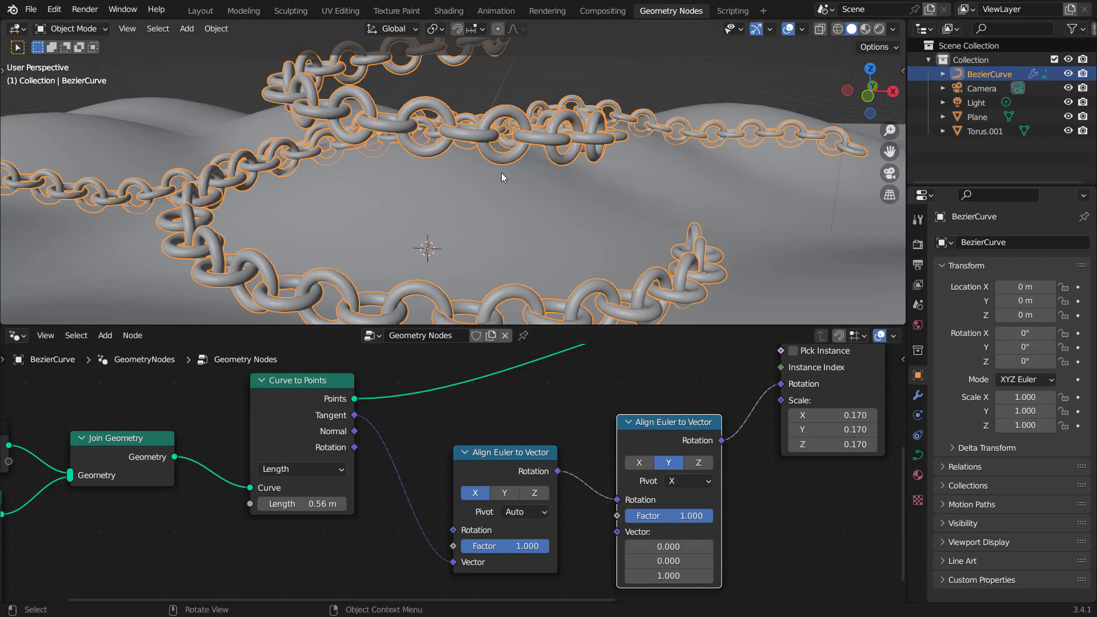
pyautogui.moveTo(538, 270); pyautogui.dragTo(521, 222, button='middle')
pyautogui.keyDown('alt'); pyautogui.moveTo(651, 436); pyautogui.dragTo(651, 414); pyautogui.keyUp('alt')
pyautogui.moveTo(464, 194); pyautogui.dragTo(492, 131, button='middle')
pyautogui.scroll(2, 406, 183)
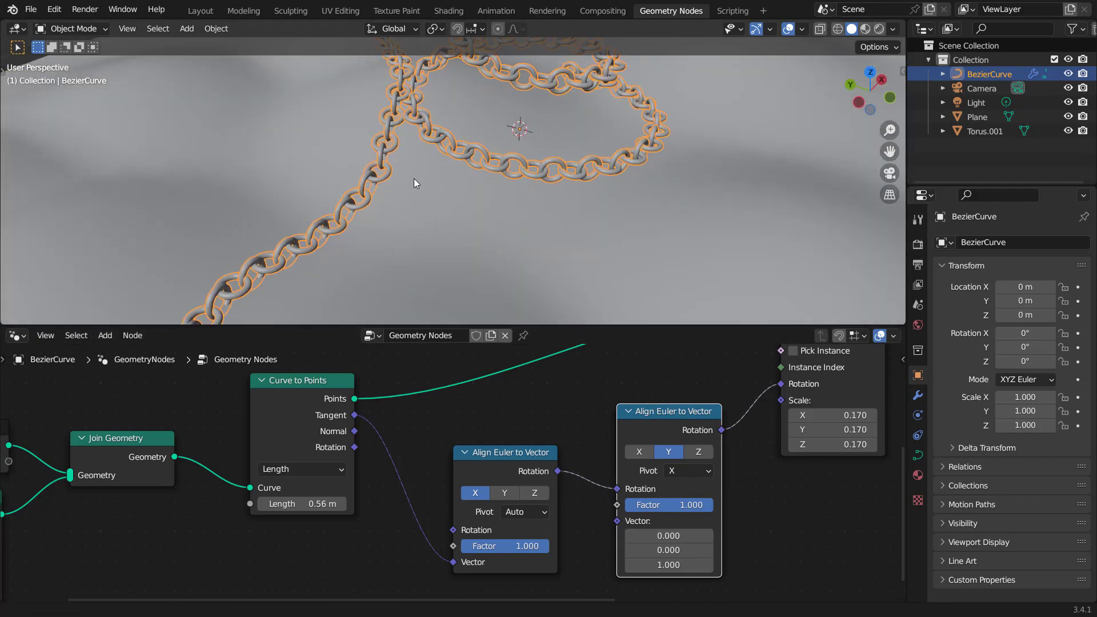
pyautogui.keyDown('shift'); pyautogui.moveTo(406, 183); pyautogui.dragTo(463, 157, button='middle'); pyautogui.keyUp('shift')
pyautogui.moveTo(399, 213); pyautogui.dragTo(428, 167, button='middle')
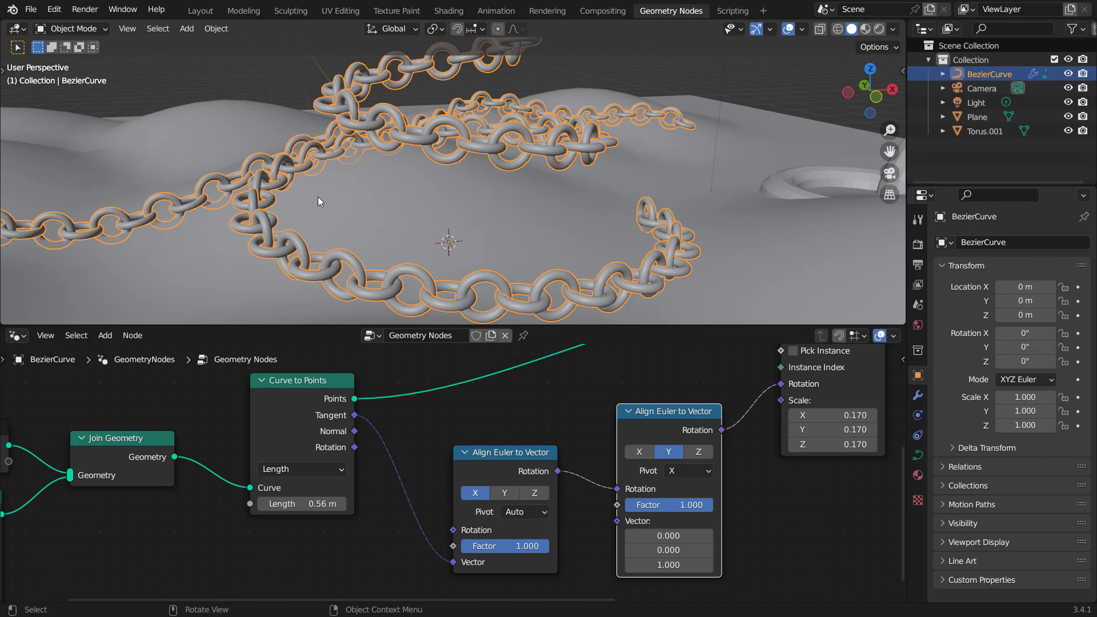
# - Make room after Join Geometry and insert a Resample Curve node between Join Geometry and Curve to Points
pyautogui.moveTo(153, 407); pyautogui.dragTo(296, 414, button='middle')
pyautogui.moveTo(300, 405); pyautogui.dragTo(97, 568)
pyautogui.moveTo(302, 477); pyautogui.dragTo(184, 494)
pyautogui.hotkey('shift', 'a')
pyautogui.write('res')
pyautogui.click(321, 297)
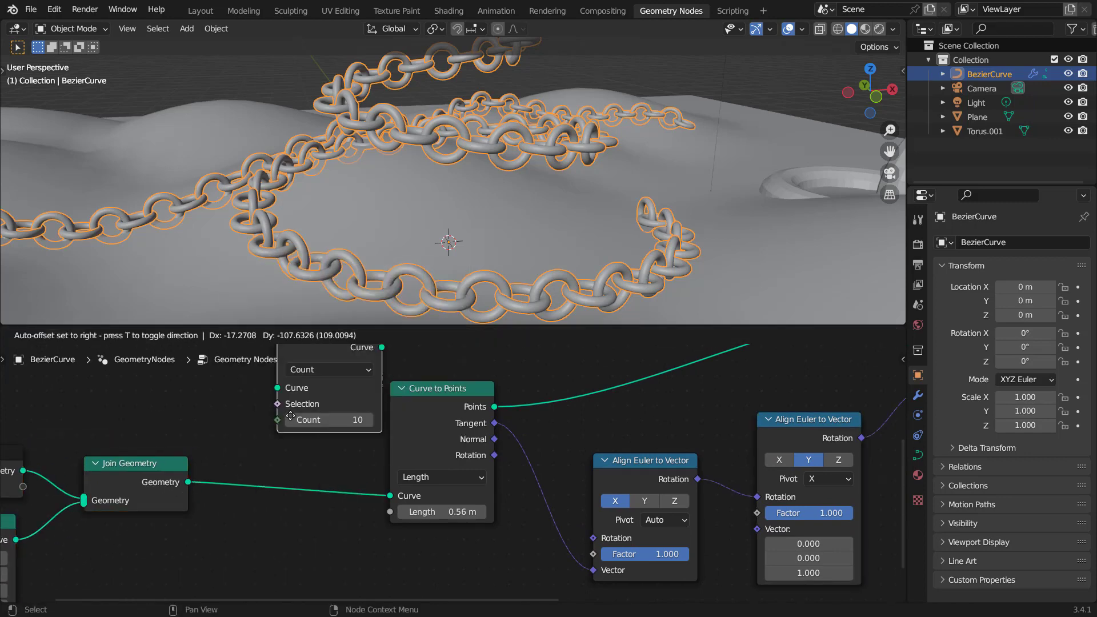
pyautogui.click(265, 471)
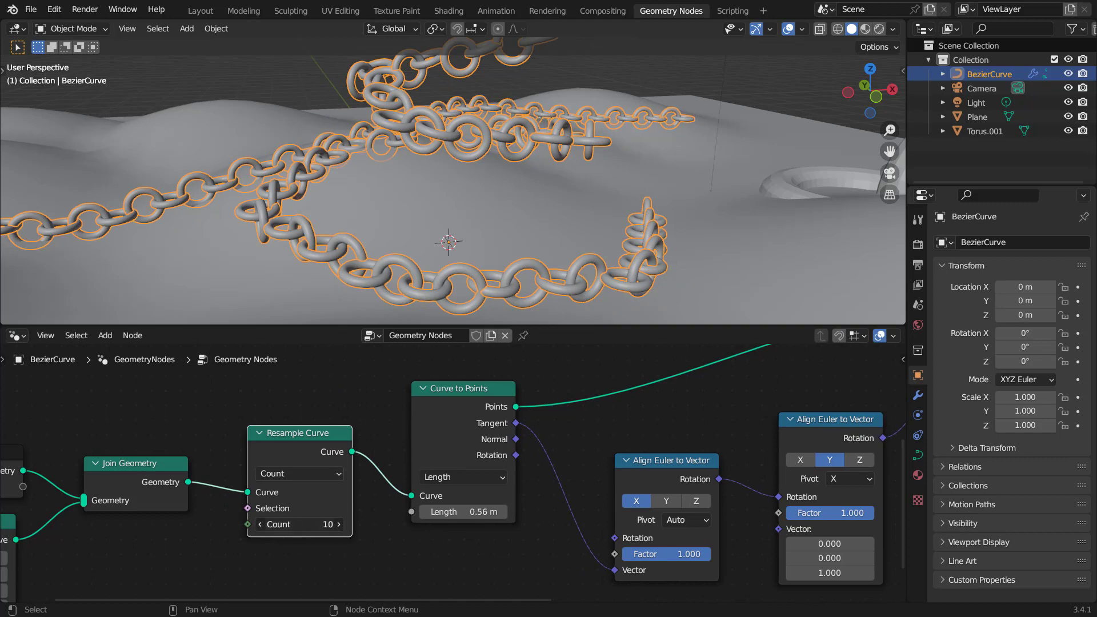
# - Set the Resample Curve node's Count to 17
pyautogui.moveTo(300, 524); pyautogui.dragTo(328, 524)
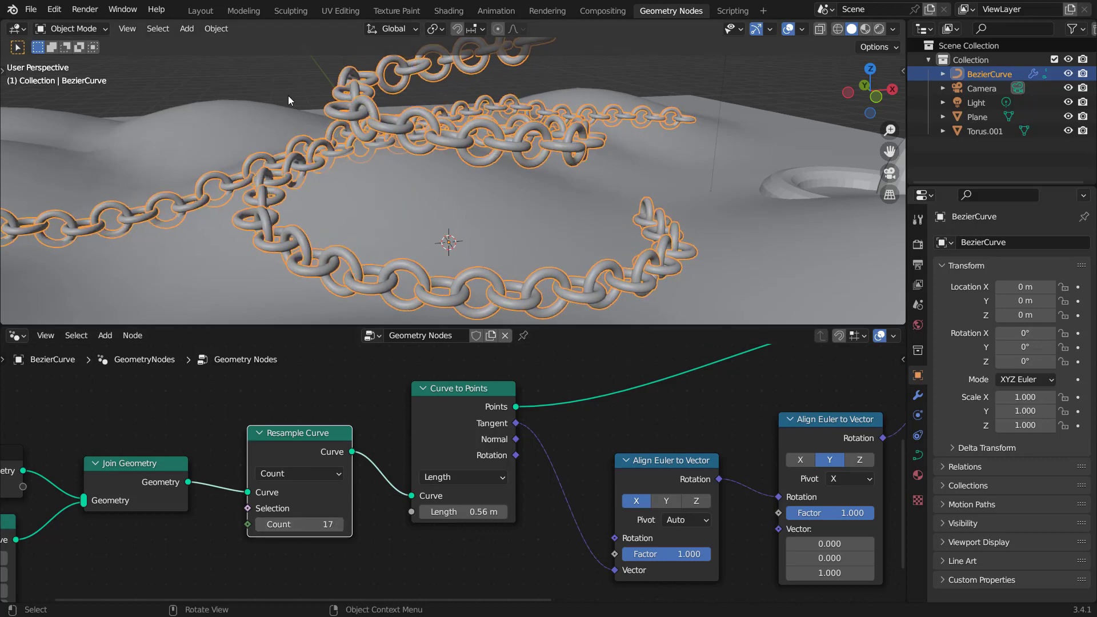
pyautogui.moveTo(317, 523); pyautogui.dragTo(289, 524)
pyautogui.hotkey('ctrl', 'z')
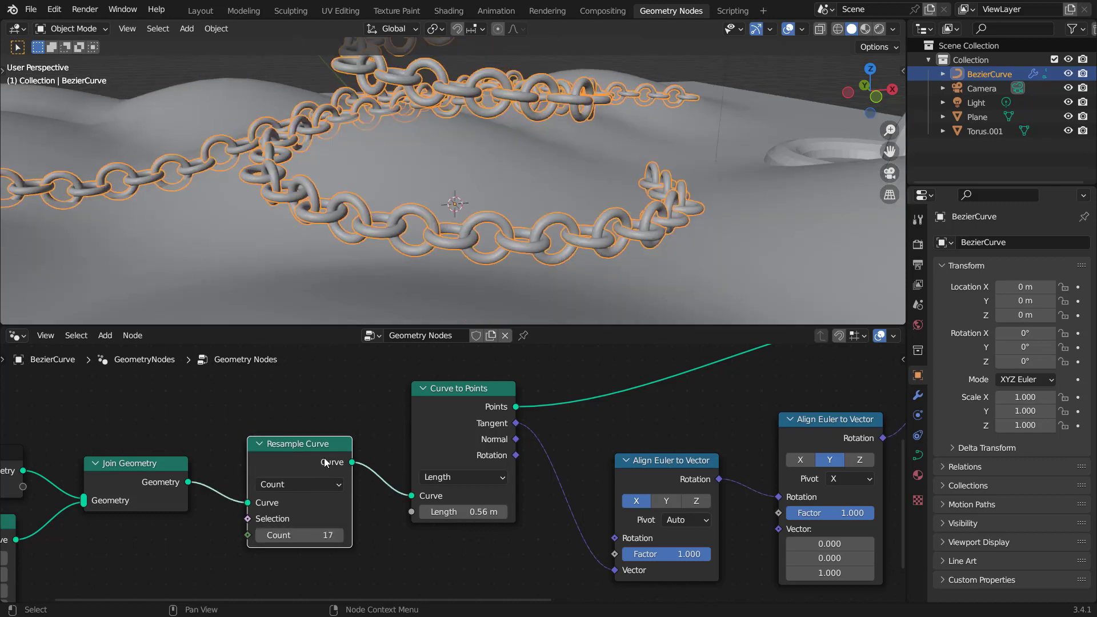
# - Insert a Trim Curve node between Resample Curve and Curve to Points and try out its End factor
pyautogui.scroll(-3, 592, 430)
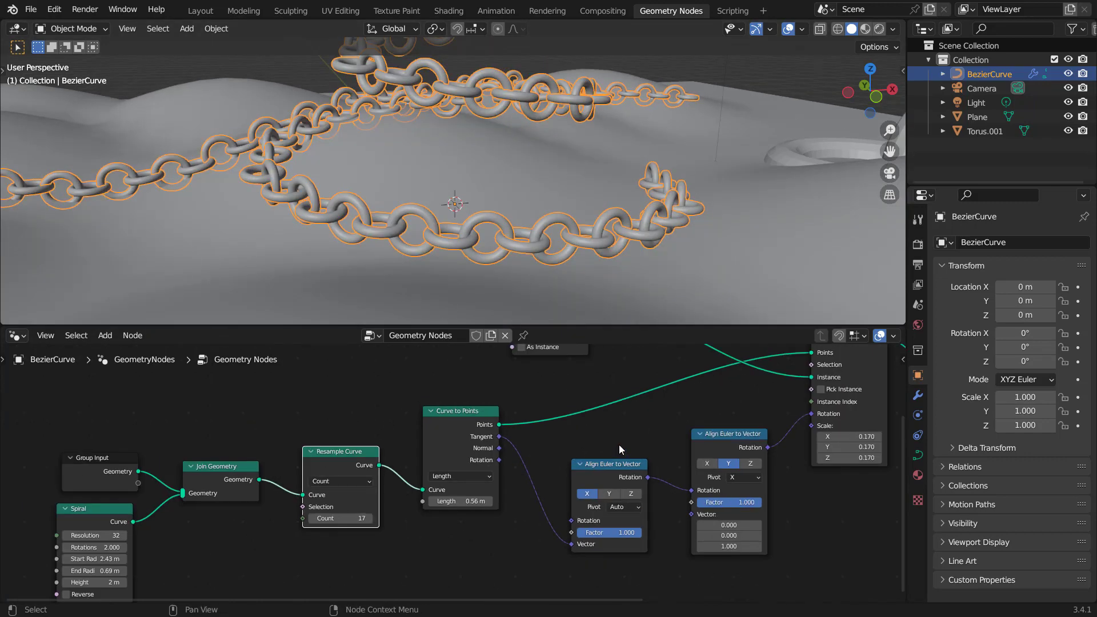
pyautogui.scroll(-6, 553, 175)
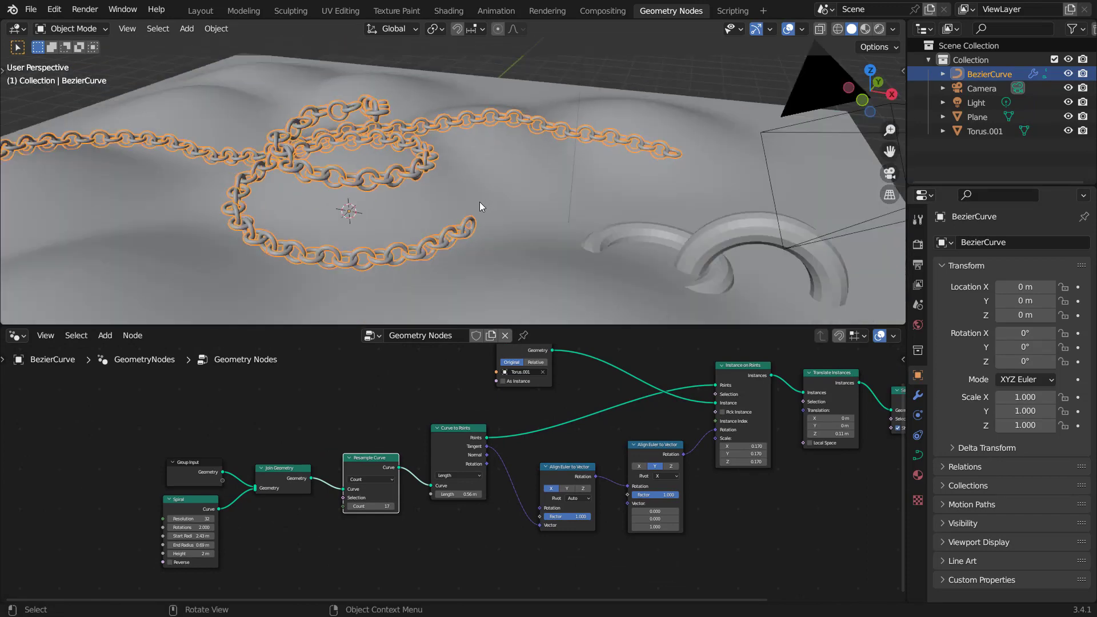
pyautogui.moveTo(548, 427); pyautogui.dragTo(455, 456, button='middle')
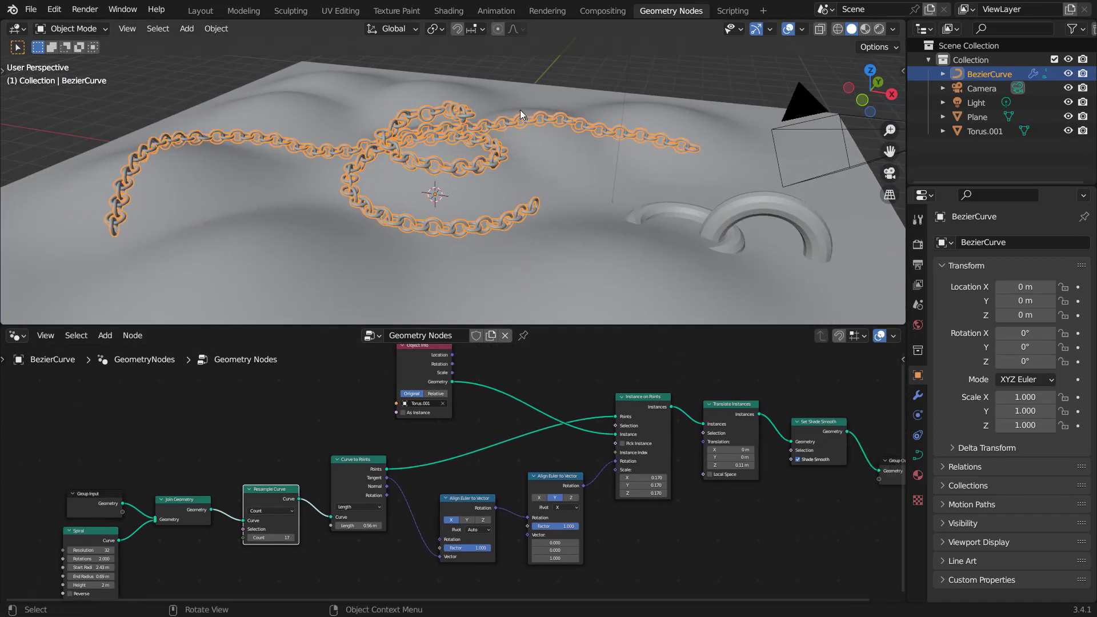
pyautogui.scroll(2, 434, 451)
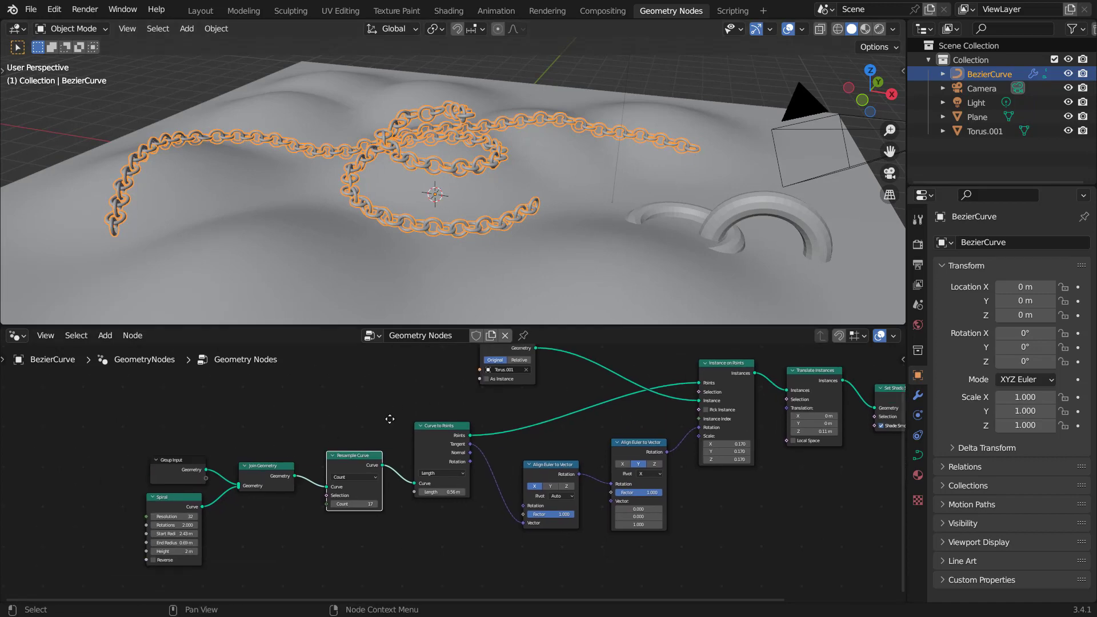
pyautogui.hotkey('shift', 'a')
pyautogui.write('tr')
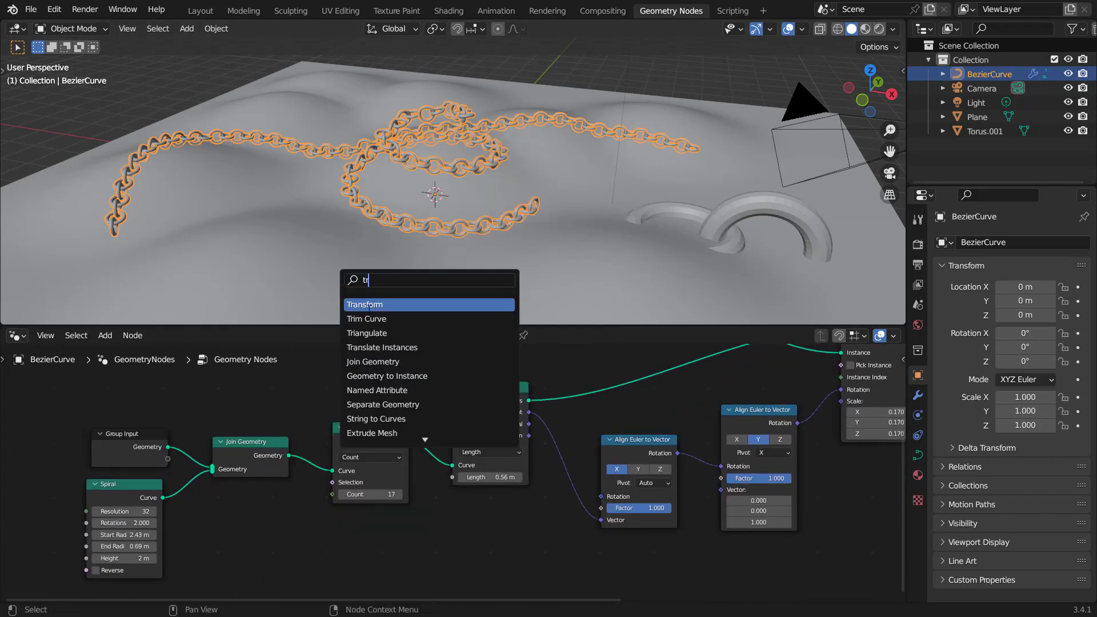
pyautogui.press('Down')
pyautogui.press('Return')
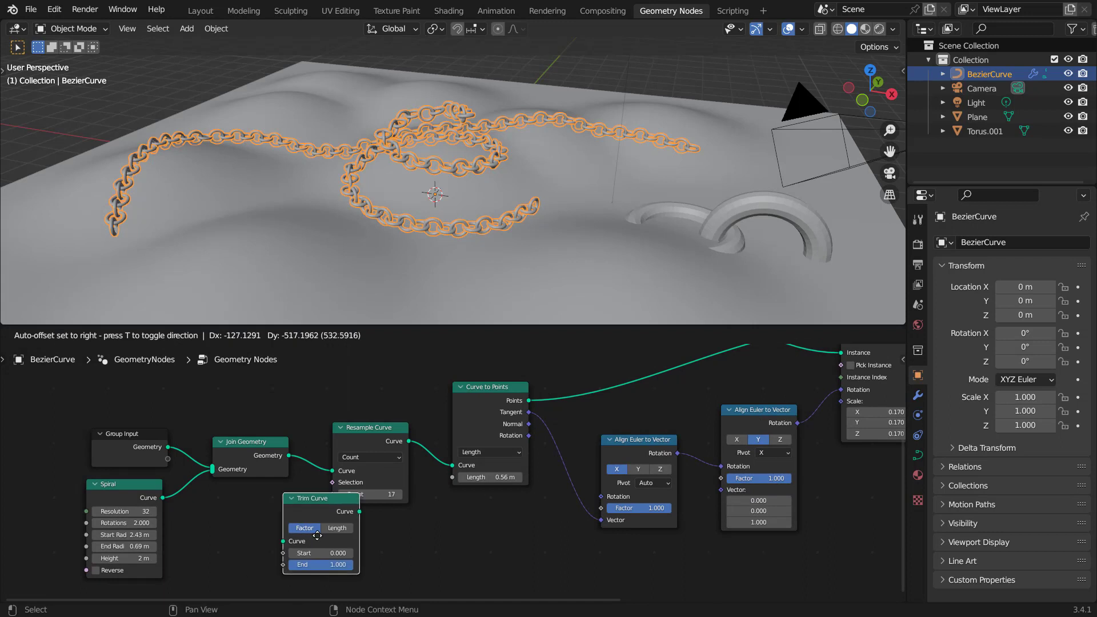
pyautogui.click(419, 468)
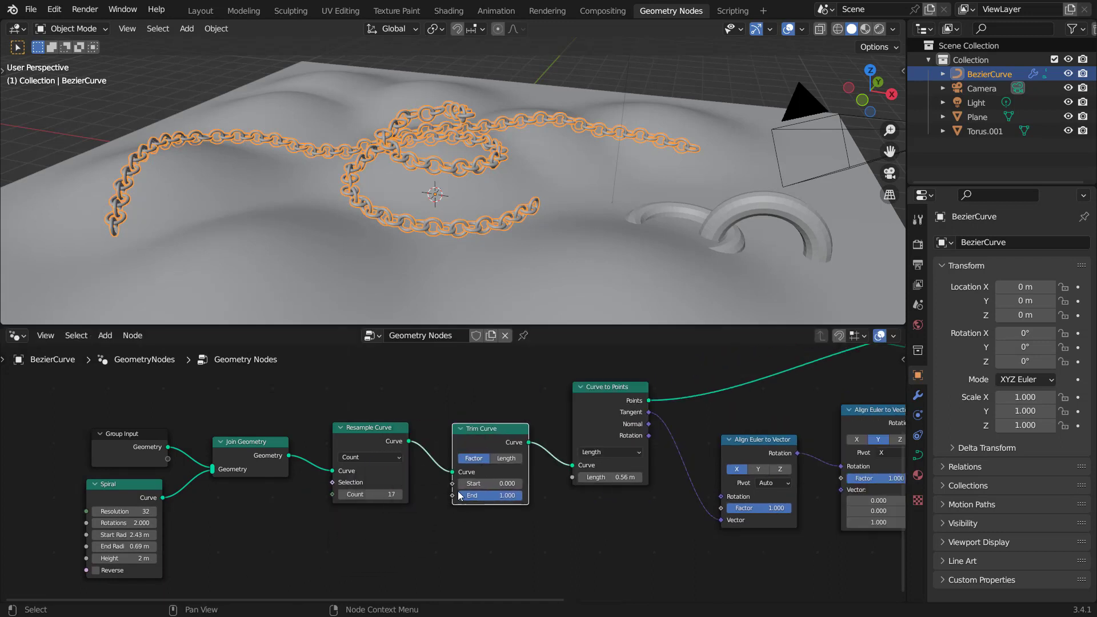
pyautogui.moveTo(516, 497); pyautogui.dragTo(470, 487)
pyautogui.moveTo(497, 212); pyautogui.dragTo(519, 201, button='middle')
# - Create a new material named Chain on the BezierCurve object
pyautogui.click(923, 471)
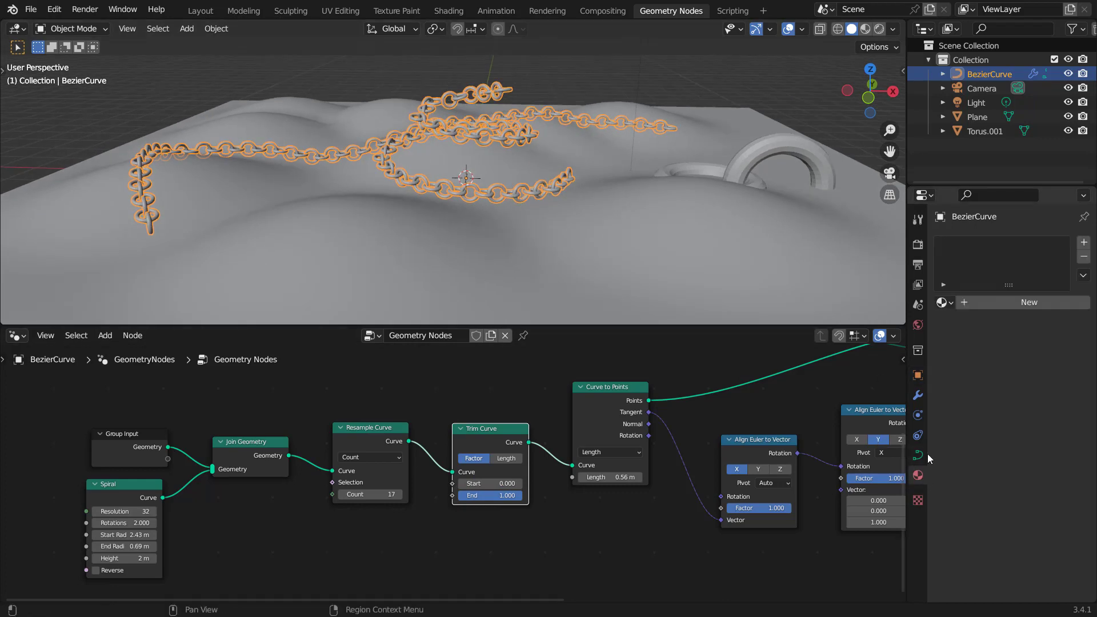
pyautogui.click(1000, 302)
pyautogui.write('Chain')
pyautogui.press('Return')
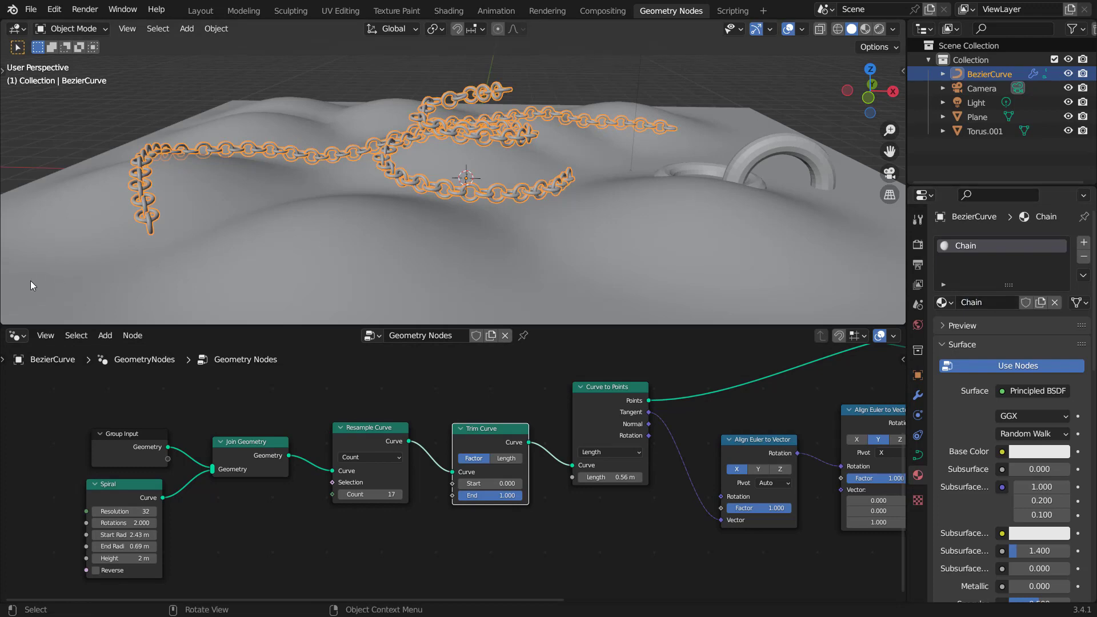
# - Insert a Set Material node between Set Shade Smooth and Group Output, with Chain as its material
pyautogui.hscroll(15, 641, 441)
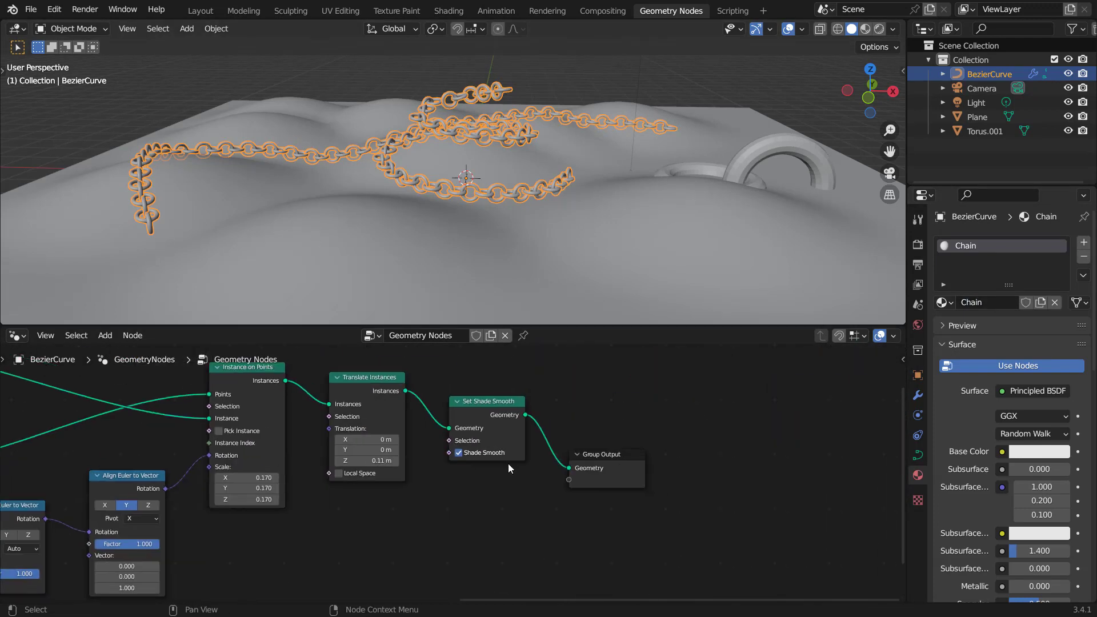
pyautogui.moveTo(494, 472); pyautogui.dragTo(523, 419)
pyautogui.scroll(2, 524, 418)
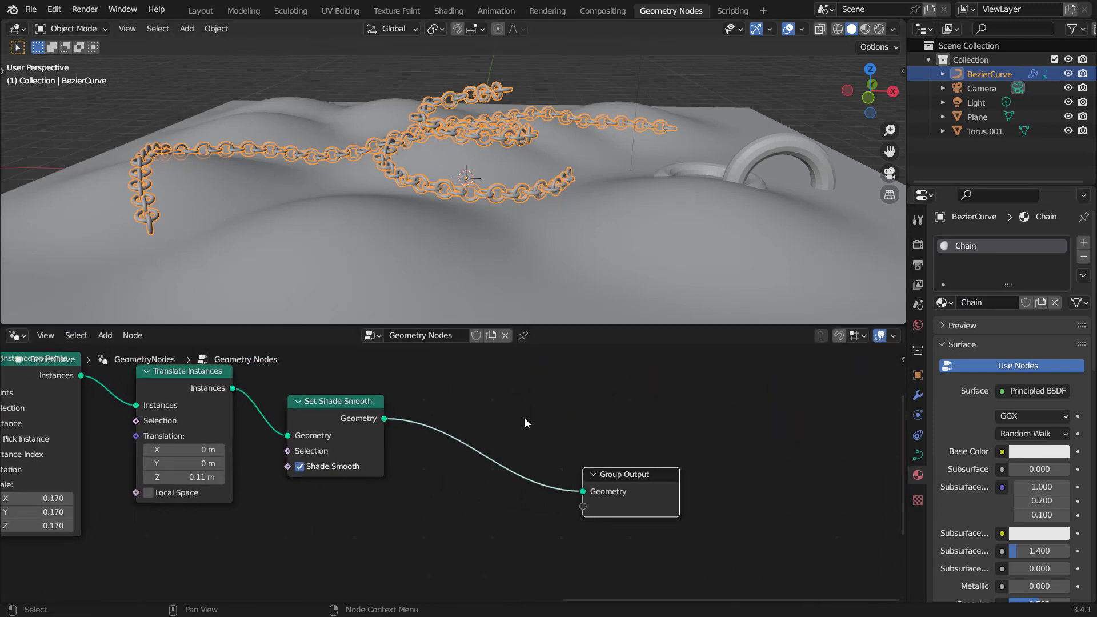
pyautogui.hotkey('shift', 'a')
pyautogui.click(495, 281)
pyautogui.write('set')
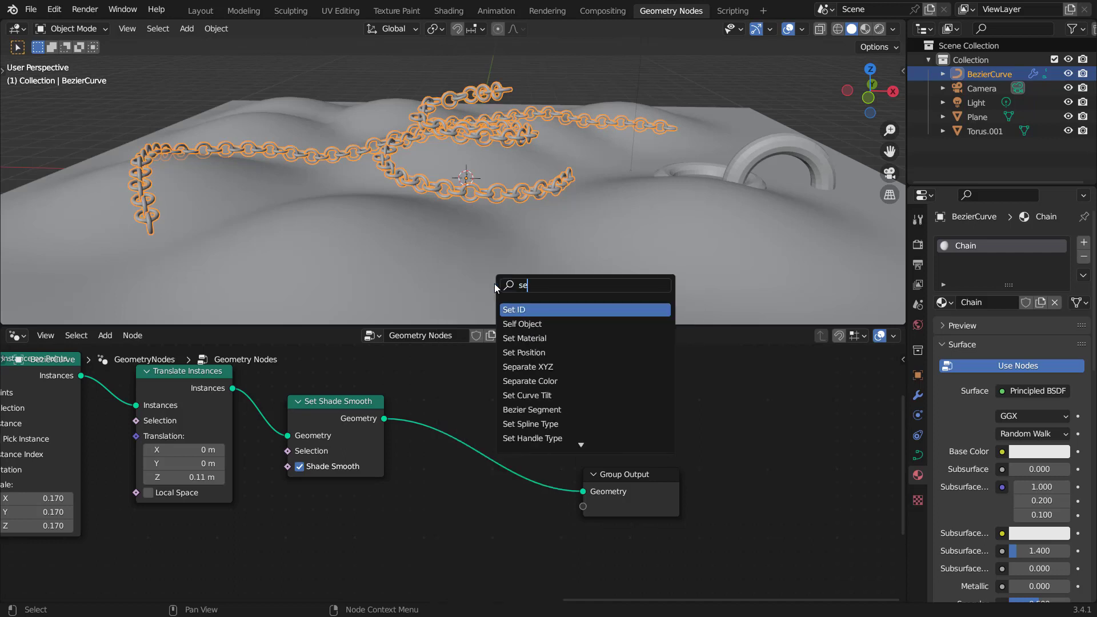
pyautogui.click(531, 324)
pyautogui.click(503, 457)
pyautogui.click(506, 481)
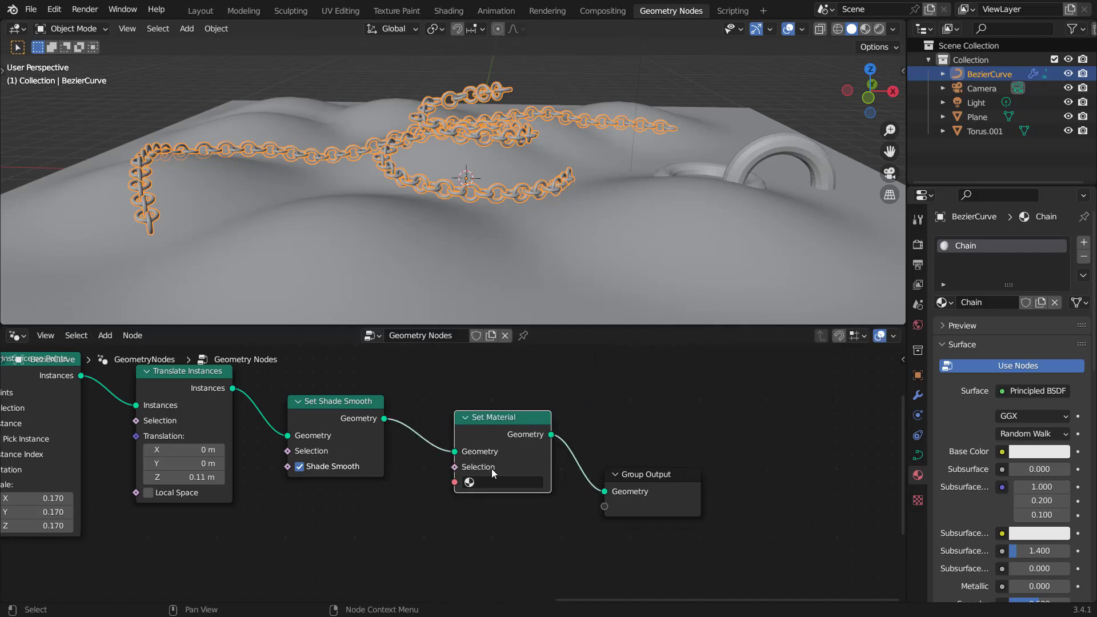
pyautogui.click(507, 338)
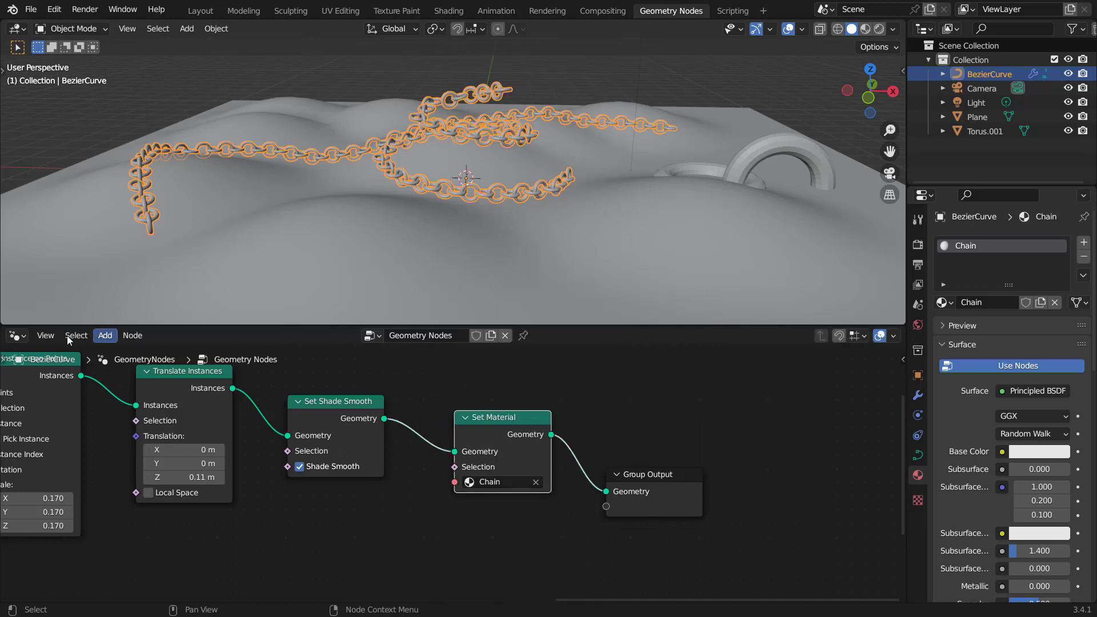
# - Switch the node editor to the Shader Editor and display the viewport in Rendered shading
pyautogui.click(17, 337)
pyautogui.click(63, 469)
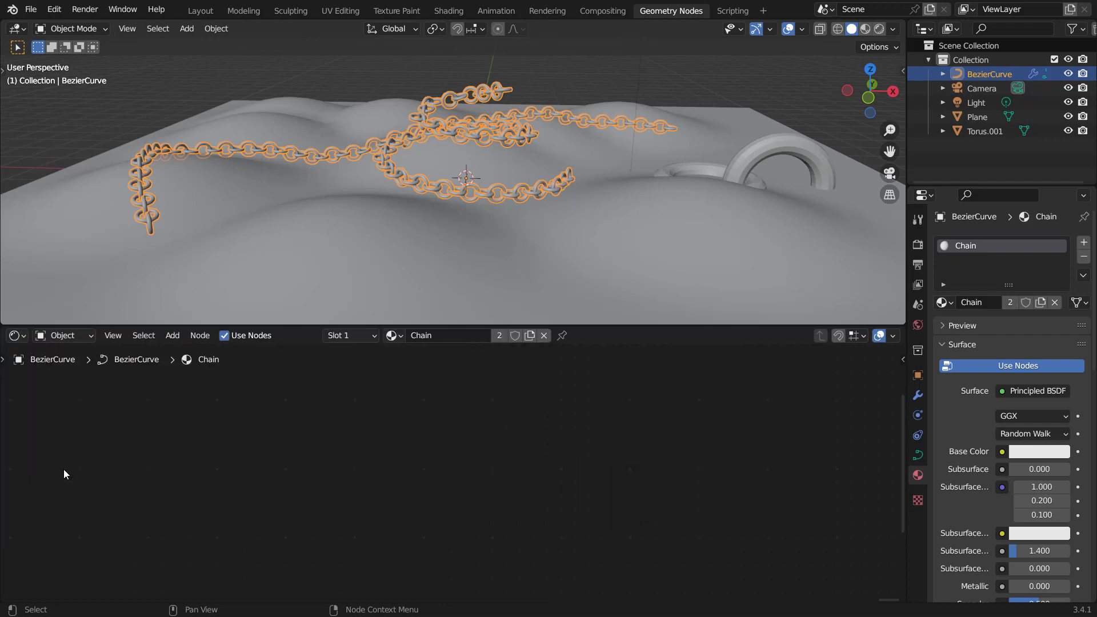
pyautogui.click(879, 29)
# - Change the scene's Light to a Sun with a strength of 4
pyautogui.click(985, 102)
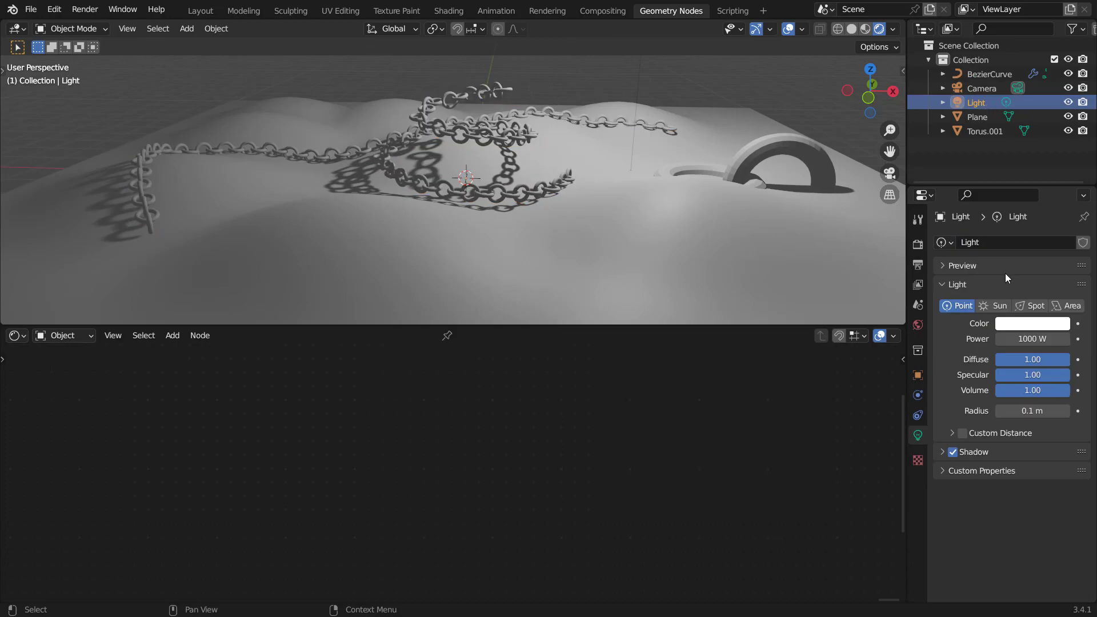
pyautogui.click(1003, 305)
pyautogui.press('Return')
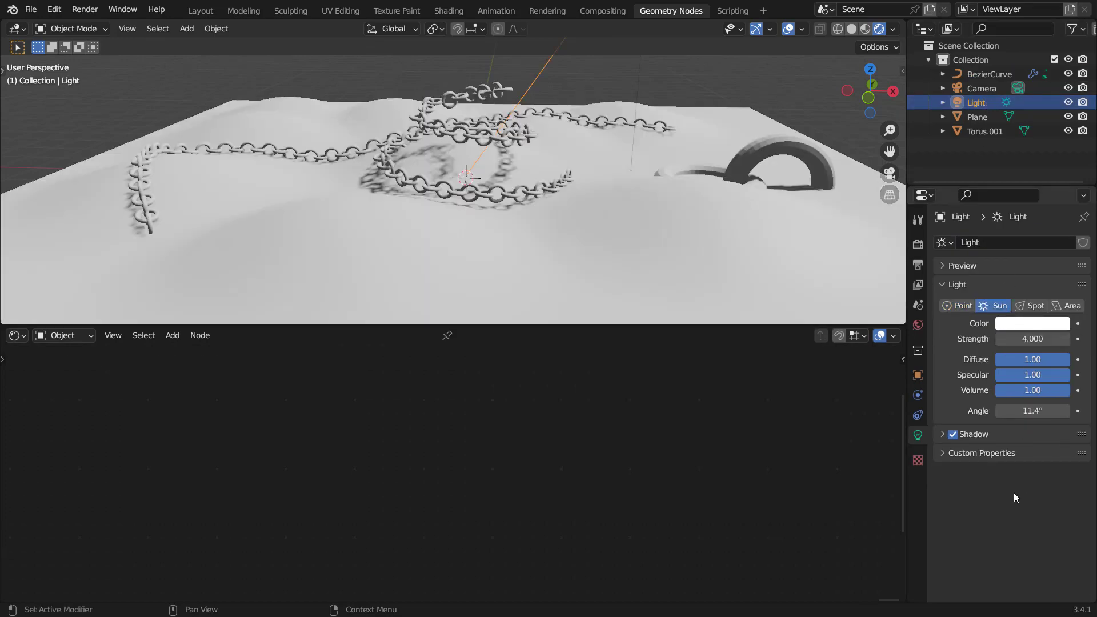
# - Select the chain and add a Musgrave Texture with connected Mapping and Texture Coordinate nodes to its material
pyautogui.scroll(6, 486, 159)
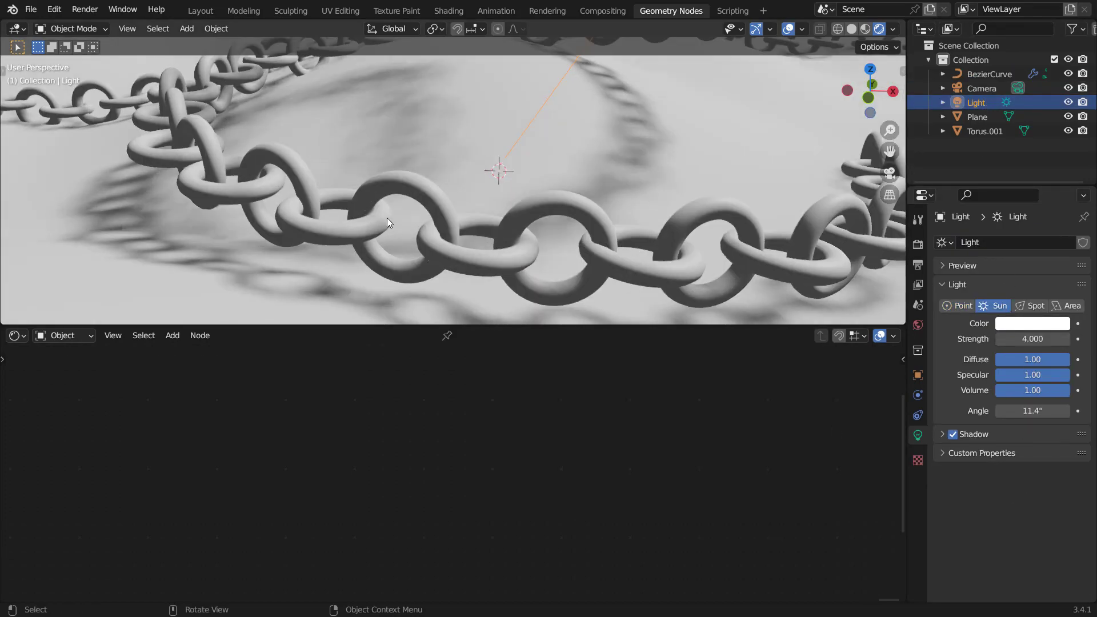
pyautogui.click(427, 201)
pyautogui.moveTo(199, 425); pyautogui.dragTo(246, 445, button='middle')
pyautogui.keyDown('ctrl'); pyautogui.scroll(8, 245, 445); pyautogui.keyUp('ctrl')
pyautogui.scroll(3, 328, 417)
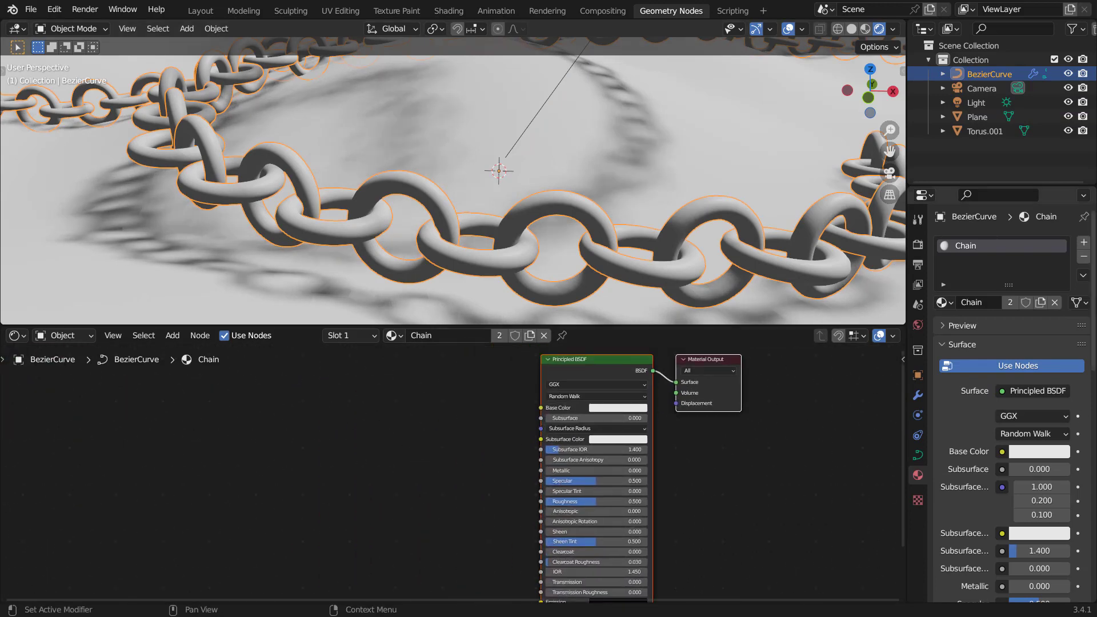
pyautogui.keyDown('ctrl'); pyautogui.scroll(2, 335, 406); pyautogui.keyUp('ctrl')
pyautogui.hotkey('shift', 'a')
pyautogui.click(306, 409)
pyautogui.write('musgrave')
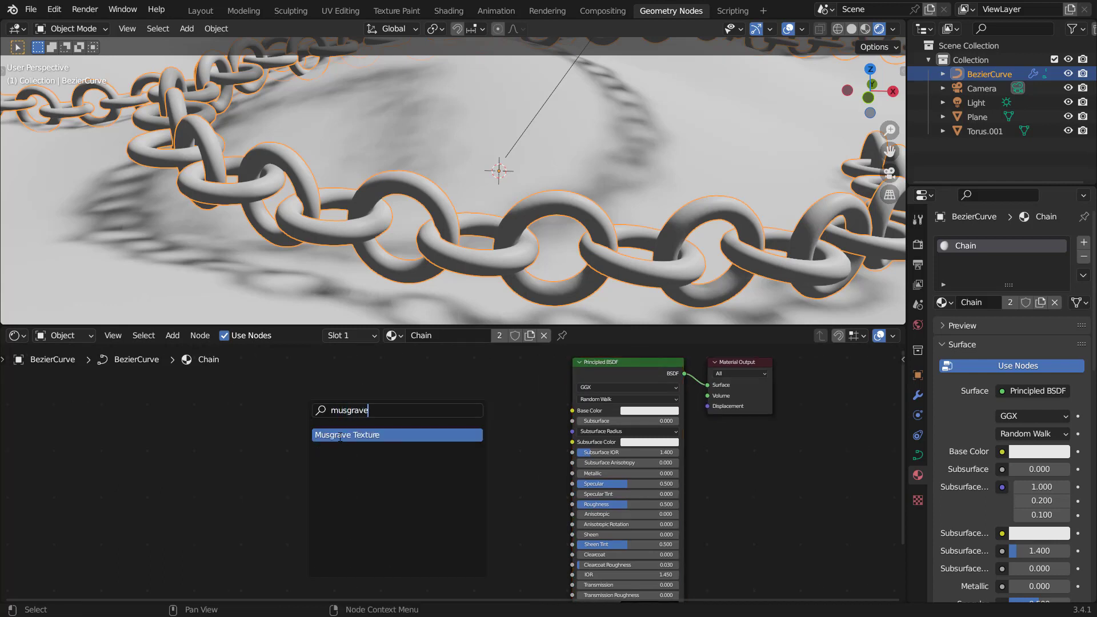
pyautogui.press('Return')
pyautogui.click(272, 446)
pyautogui.hotkey('ctrl', 't')
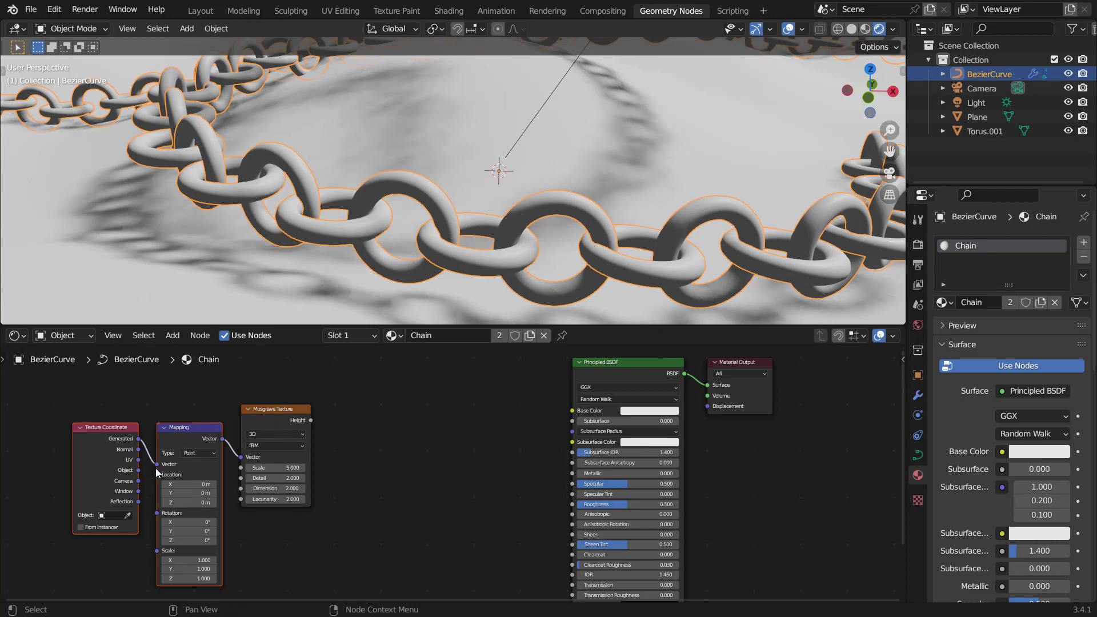
# - Link Texture Coordinate's Object output to Mapping's Vector, and Musgrave Texture's Height to the Principled BSDF's Base Color
pyautogui.moveTo(138, 471); pyautogui.dragTo(158, 463)
pyautogui.scroll(1, 308, 431)
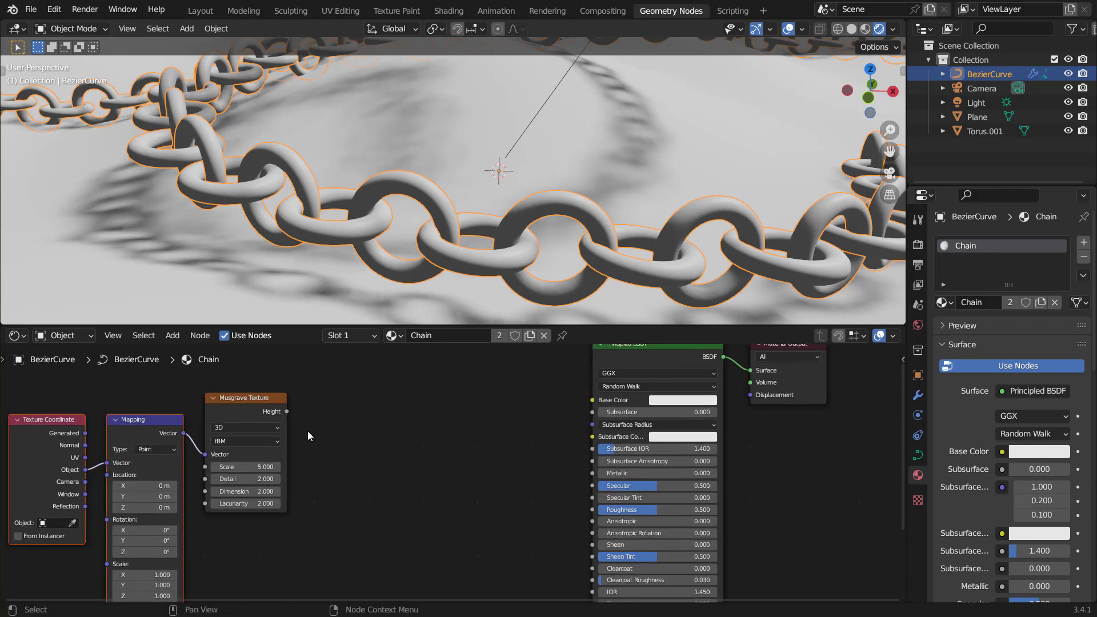
pyautogui.moveTo(287, 411); pyautogui.dragTo(599, 399)
pyautogui.scroll(4, 435, 232)
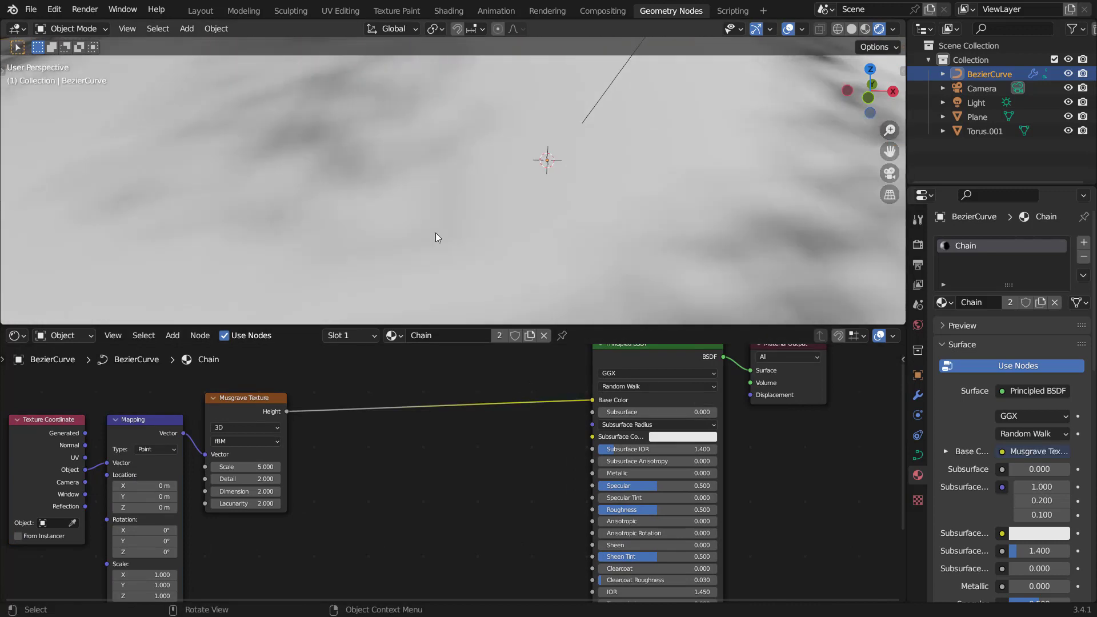
# - Set the Mapping node's X scale to 0.1 to stretch the texture on the links
pyautogui.moveTo(171, 496); pyautogui.dragTo(330, 444, button='middle')
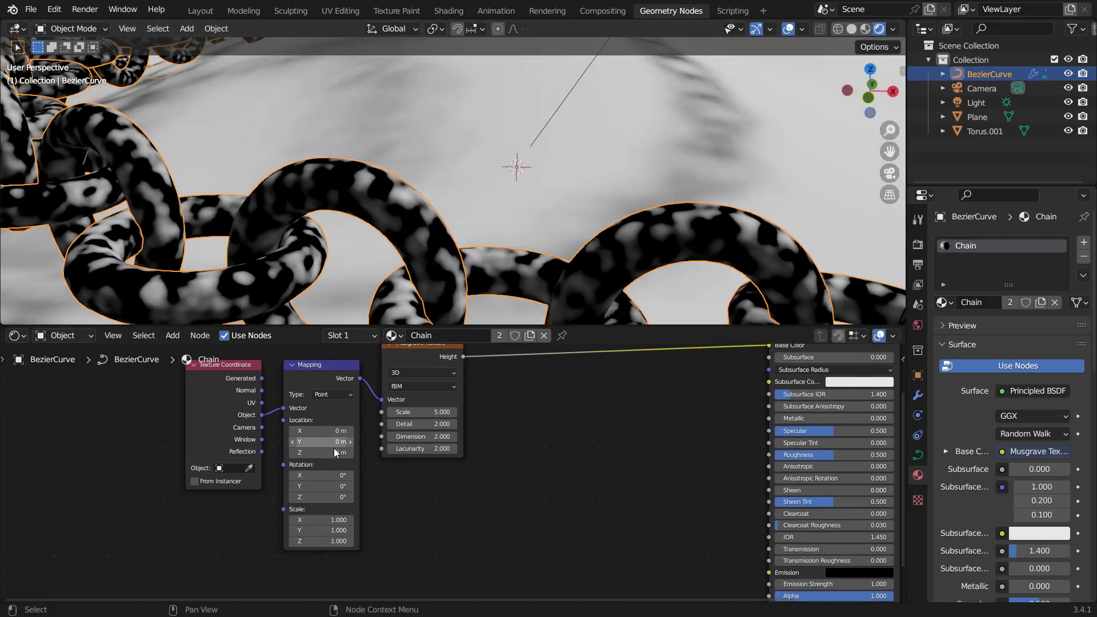
pyautogui.scroll(2, 330, 444)
pyautogui.moveTo(347, 516); pyautogui.dragTo(406, 479, button='middle')
pyautogui.scroll(1, 406, 479)
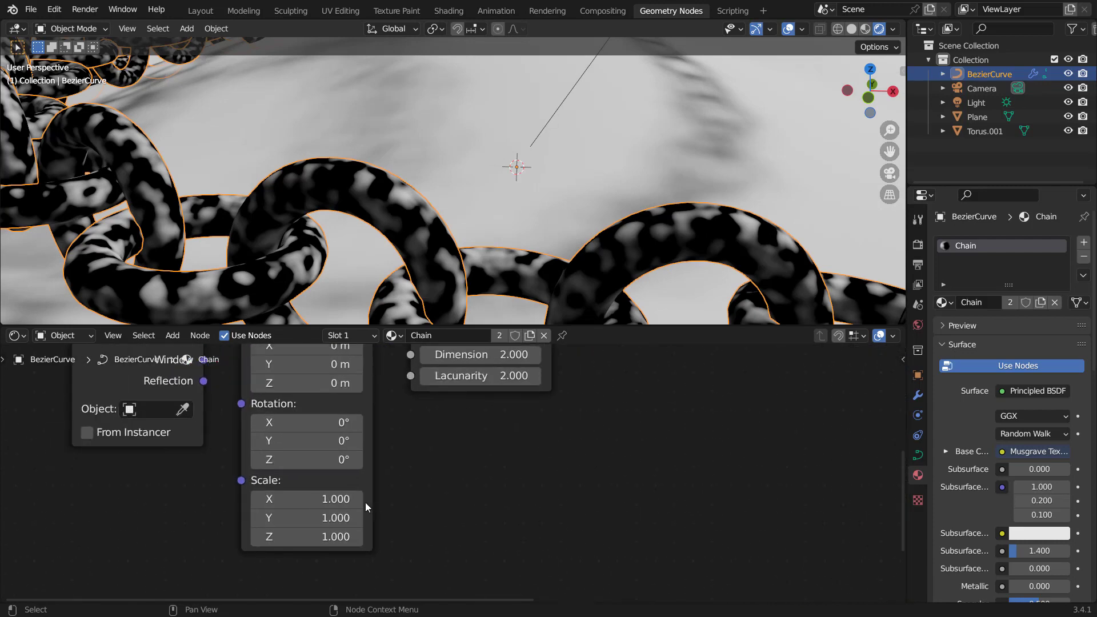
pyautogui.click(308, 498)
pyautogui.write('.1')
pyautogui.press('Return')
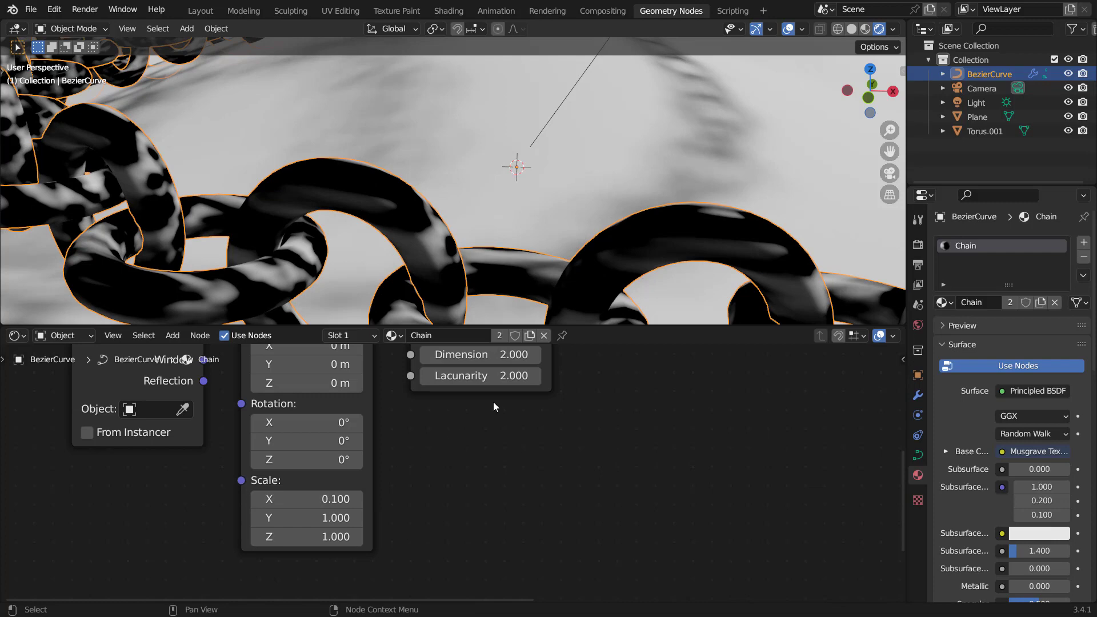
# - Set the Musgrave Texture's Scale to 20, Detail to 15 and Dimension to 0.56
pyautogui.moveTo(493, 402); pyautogui.dragTo(373, 557, button='middle')
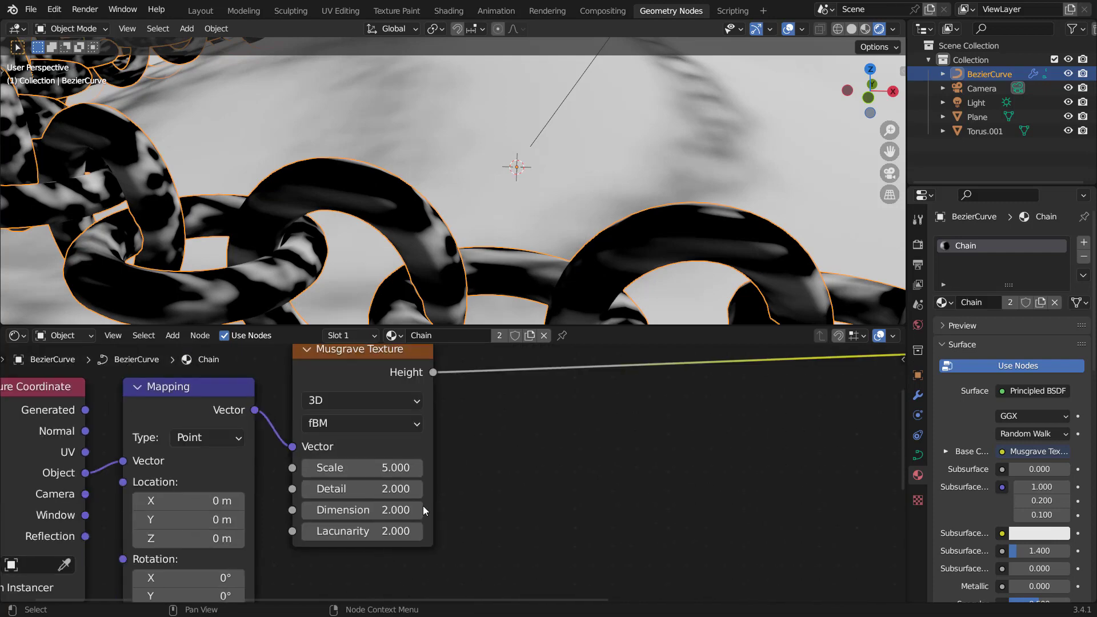
pyautogui.click(337, 468)
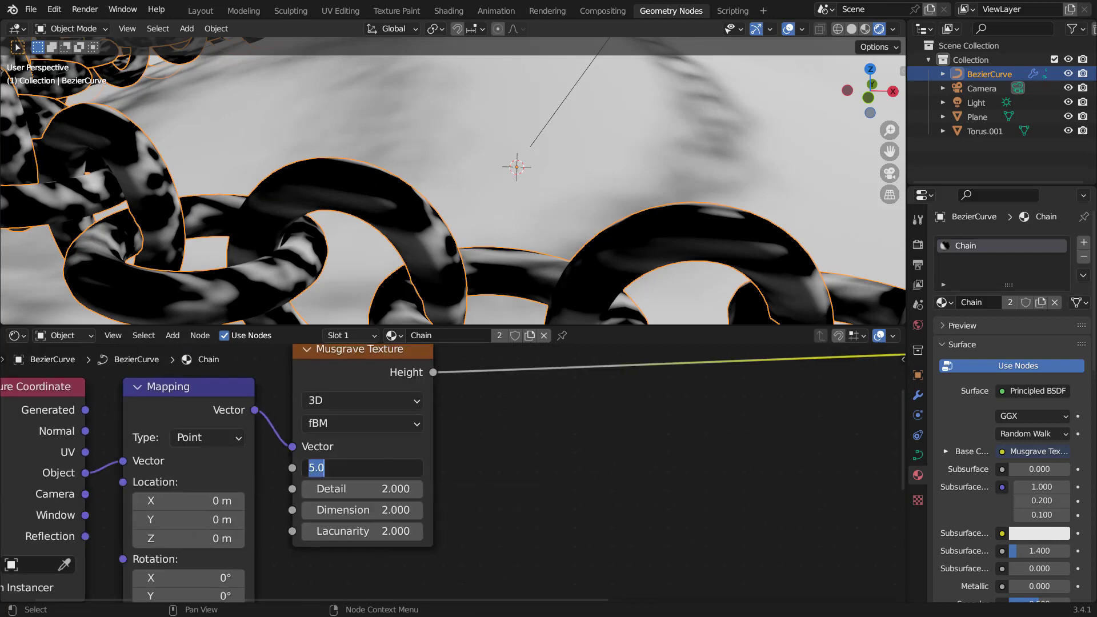
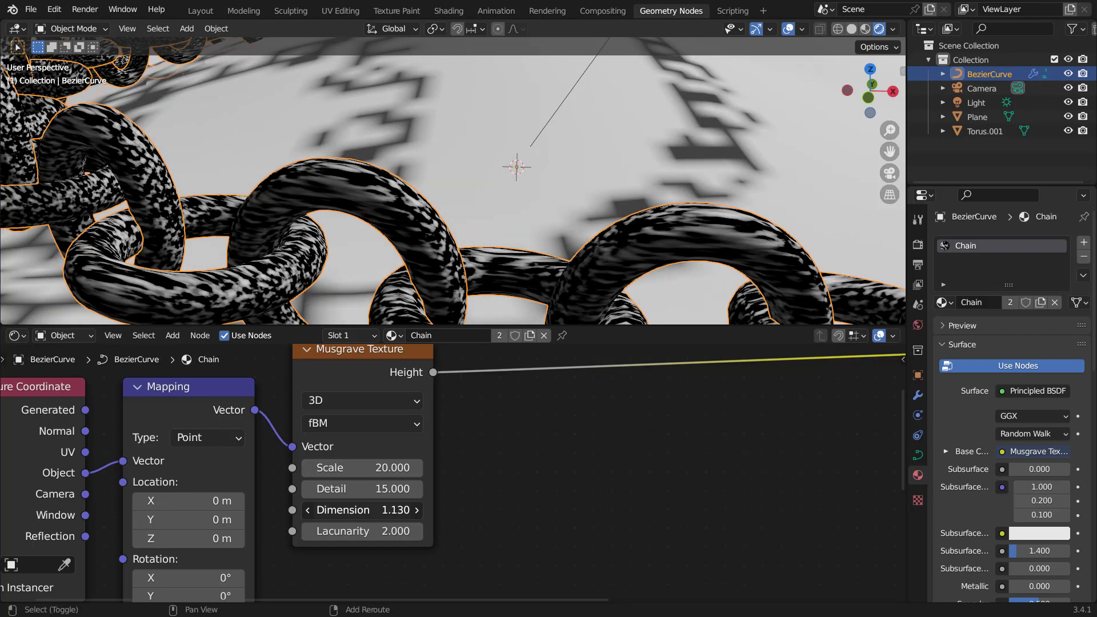
pyautogui.moveTo(355, 510)
pyautogui.mouseDown()
pyautogui.moveTo(336, 509)
pyautogui.moveTo(348, 509)
pyautogui.mouseUp()
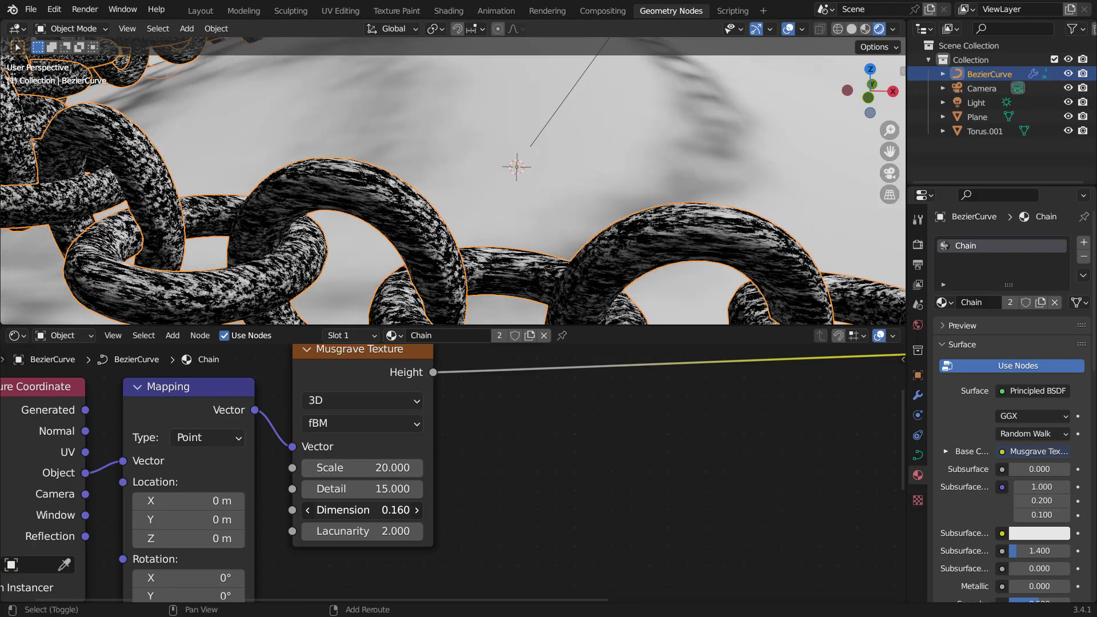
pyautogui.moveTo(348, 510); pyautogui.dragTo(379, 510)
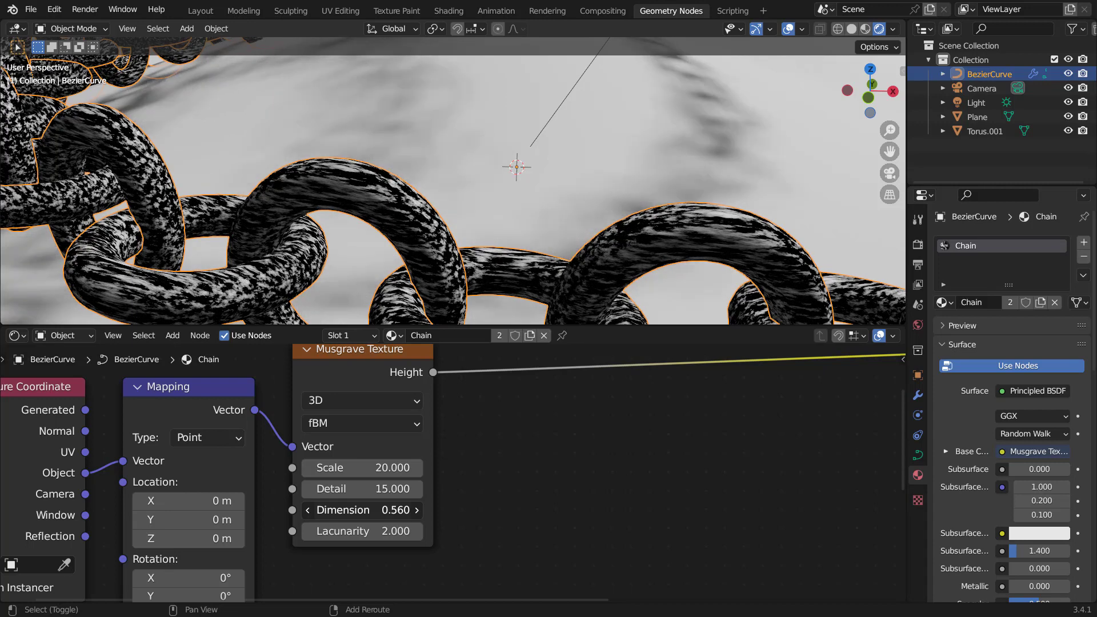
# - Insert a ColorRamp node on the link between the Musgrave Texture's Height and the Principled BSDF's Base Color
pyautogui.scroll(-3, 663, 476)
pyautogui.moveTo(663, 475); pyautogui.dragTo(537, 478, button='middle')
pyautogui.hotkey('shift', 'a')
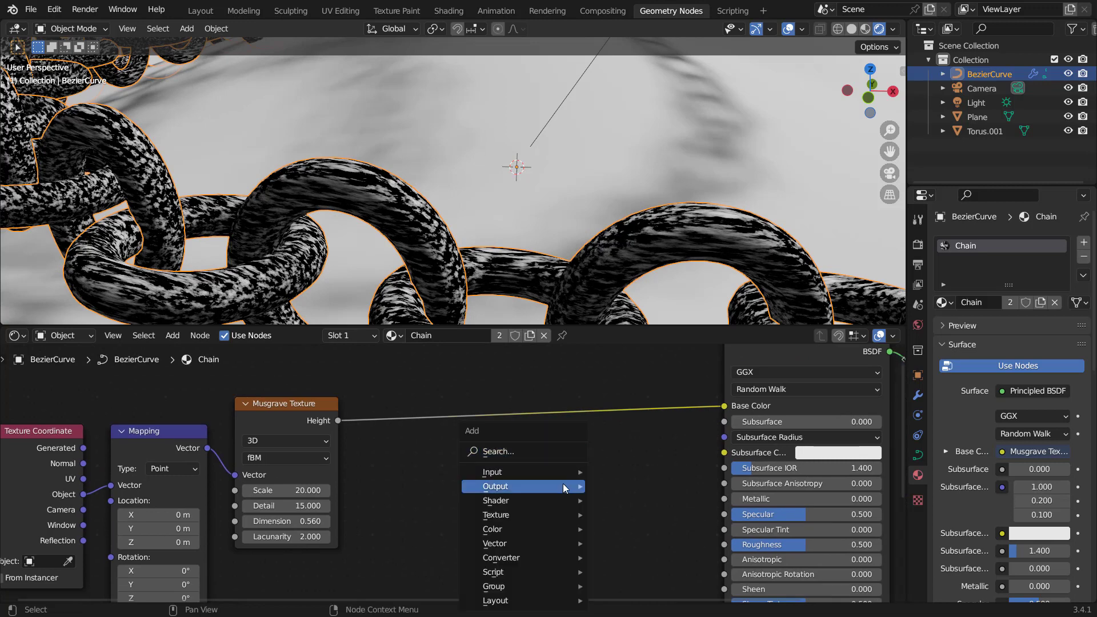
pyautogui.click(522, 455)
pyautogui.write('color')
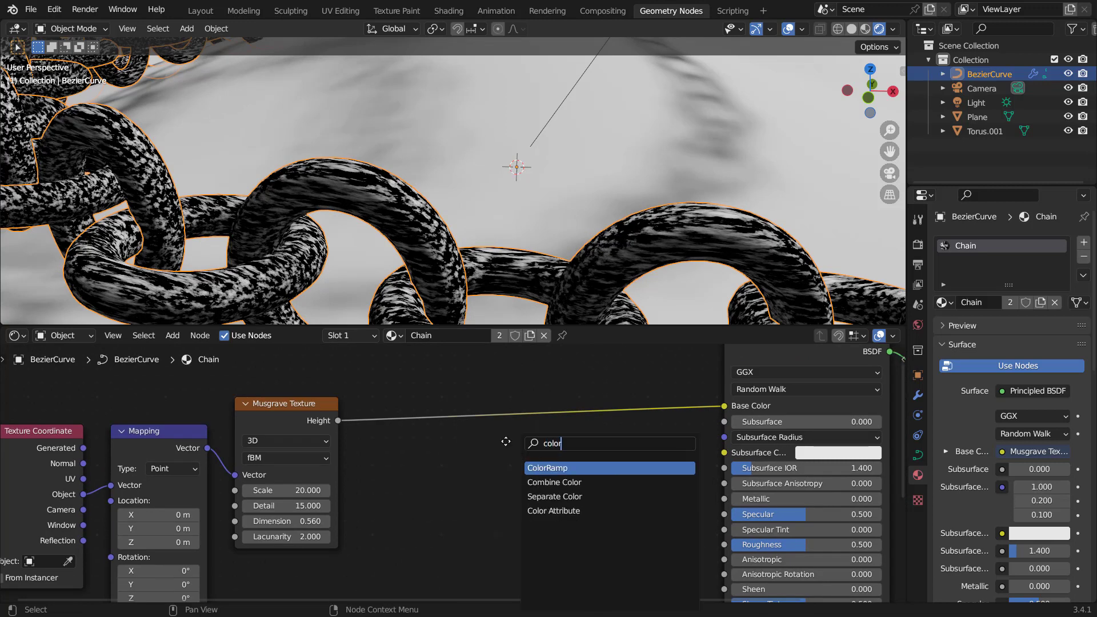
pyautogui.press('Return')
pyautogui.click(451, 396)
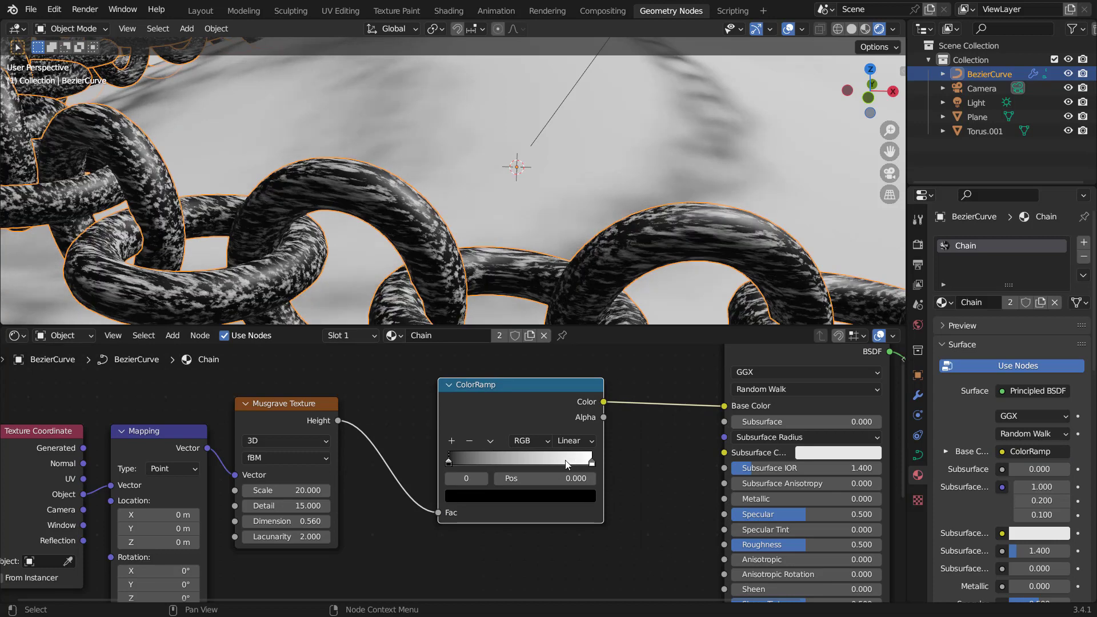
# - Move the ColorRamp's white stop to position 0.007 and lower the Musgrave Texture's Dimension to 0.3
pyautogui.moveTo(517, 461); pyautogui.dragTo(439, 464)
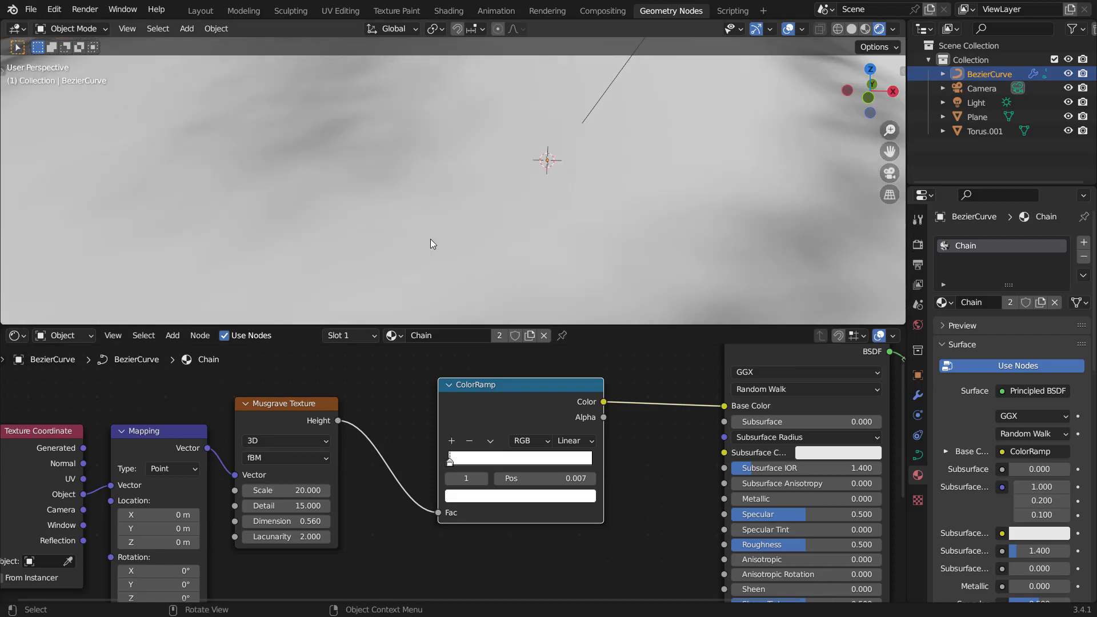
pyautogui.moveTo(323, 469); pyautogui.dragTo(401, 448, button='middle')
pyautogui.scroll(1, 401, 449)
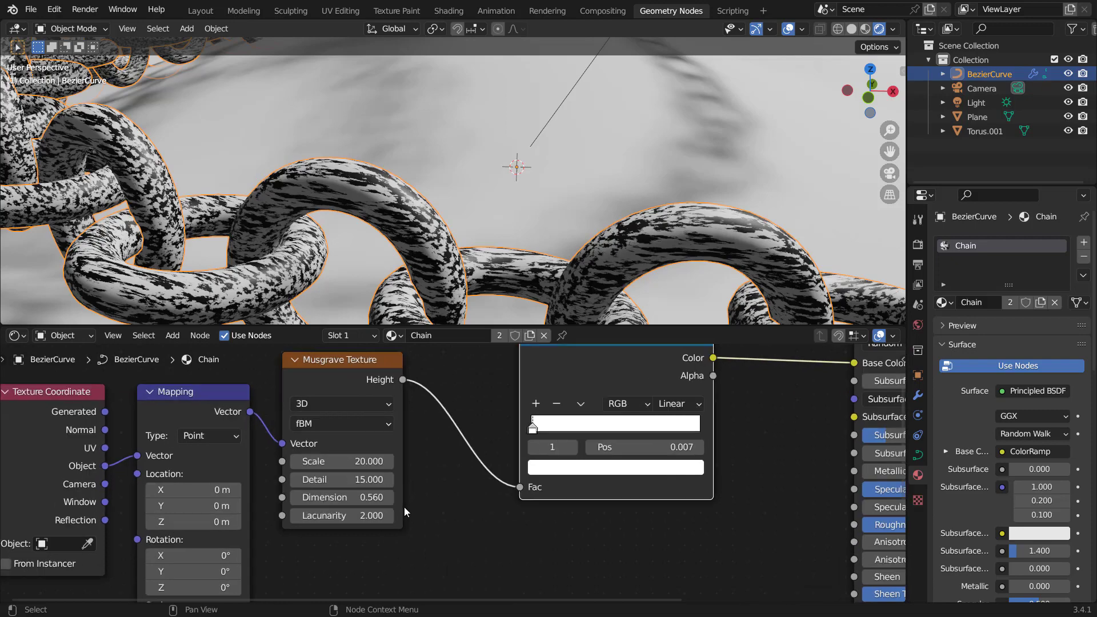
pyautogui.moveTo(353, 499); pyautogui.dragTo(278, 499)
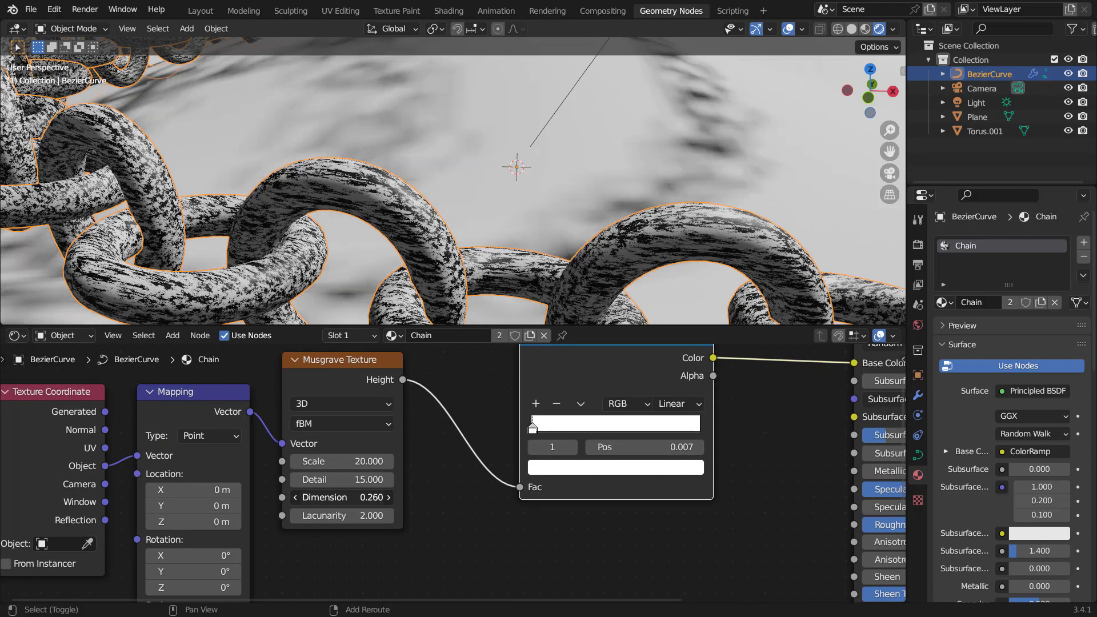
# - Set the Principled BSDF's Metallic to 1 and link the ColorRamp's Color output to Roughness
pyautogui.keyDown('ctrl'); pyautogui.hscroll(6, 684, 492); pyautogui.keyUp('ctrl')
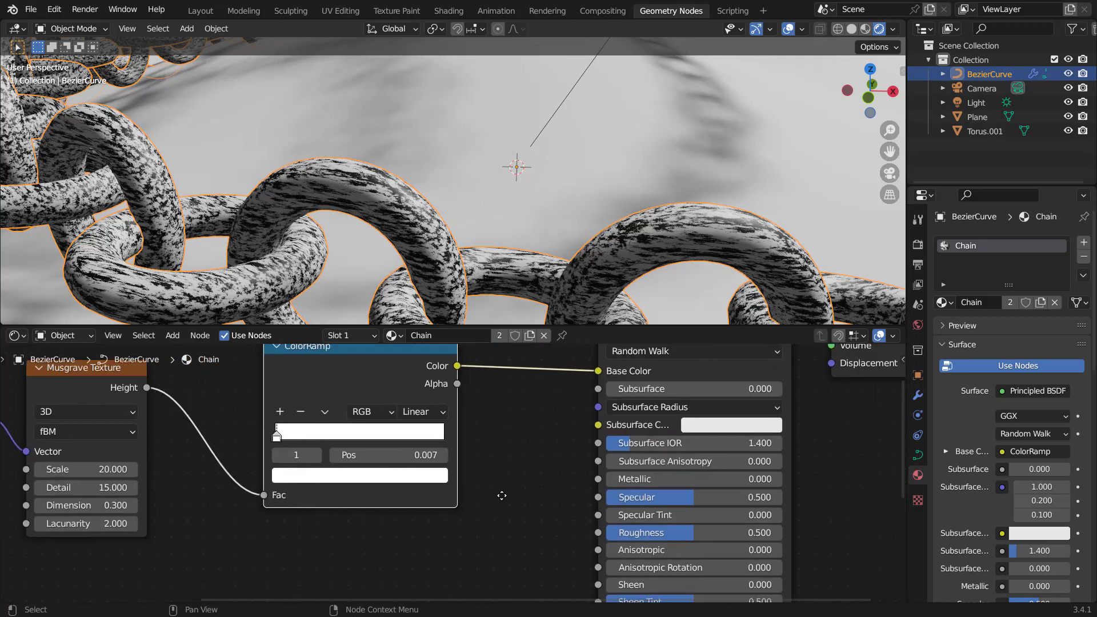
pyautogui.click(608, 478)
pyautogui.write('1')
pyautogui.press('Return')
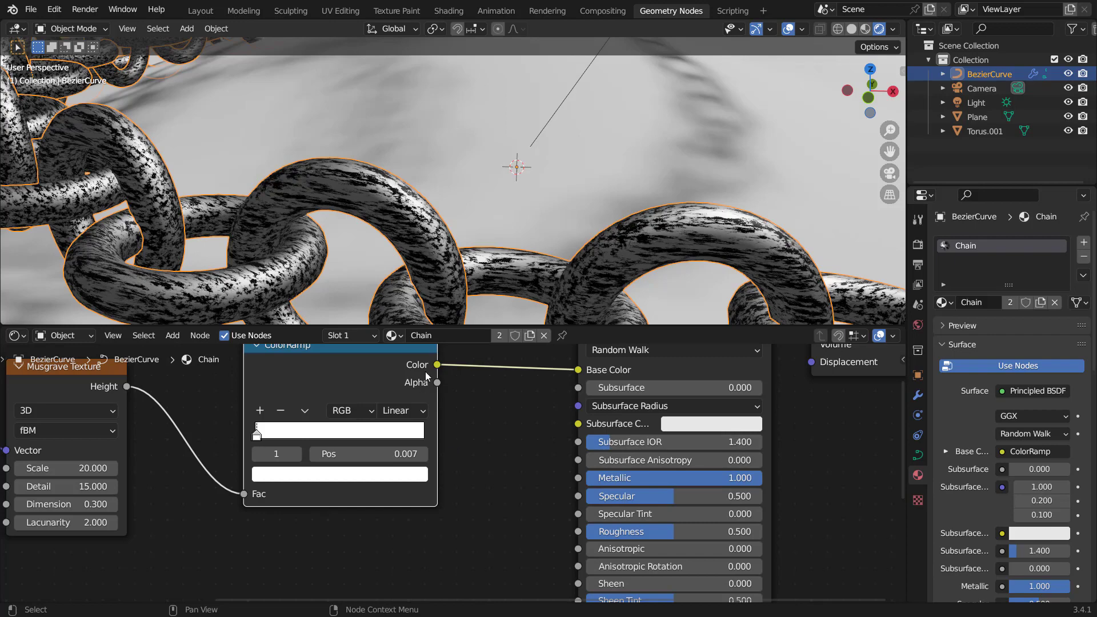
pyautogui.moveTo(437, 365); pyautogui.dragTo(578, 531)
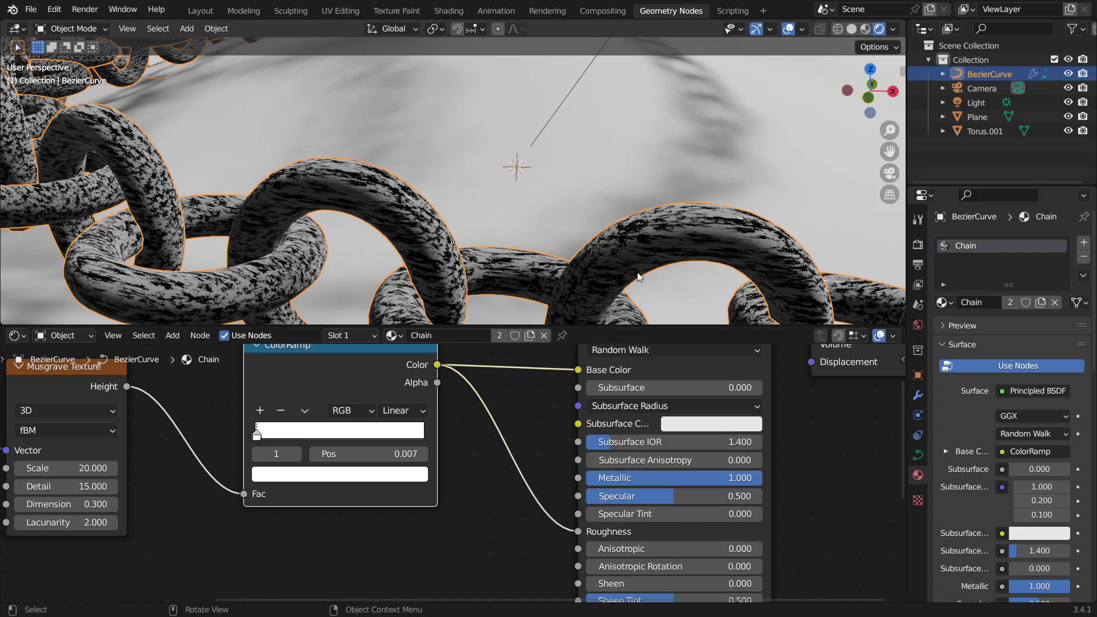
# - Insert an Invert node on the link between the ColorRamp's Color and the Principled BSDF's Roughness
pyautogui.scroll(2, 487, 514)
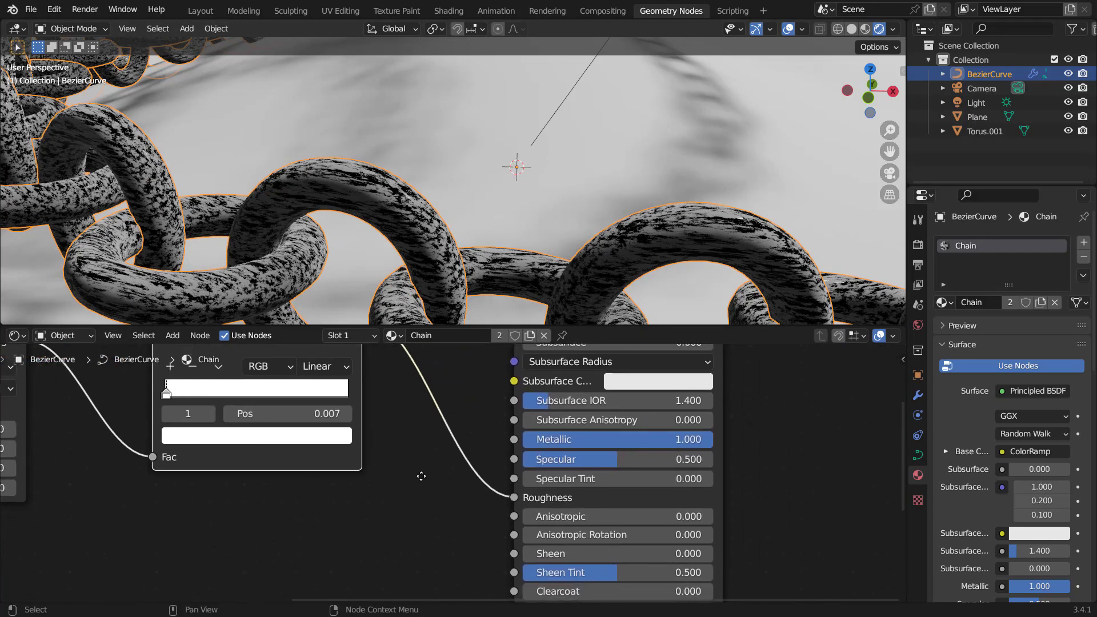
pyautogui.hotkey('shift', 'a')
pyautogui.click(361, 450)
pyautogui.write('inv')
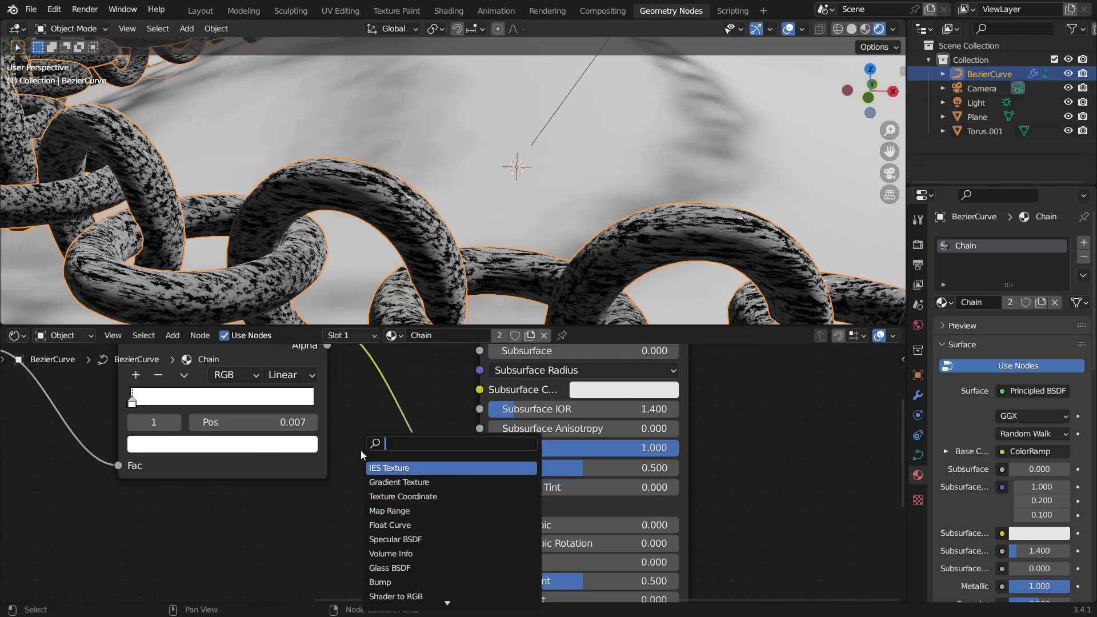
pyautogui.write('ert')
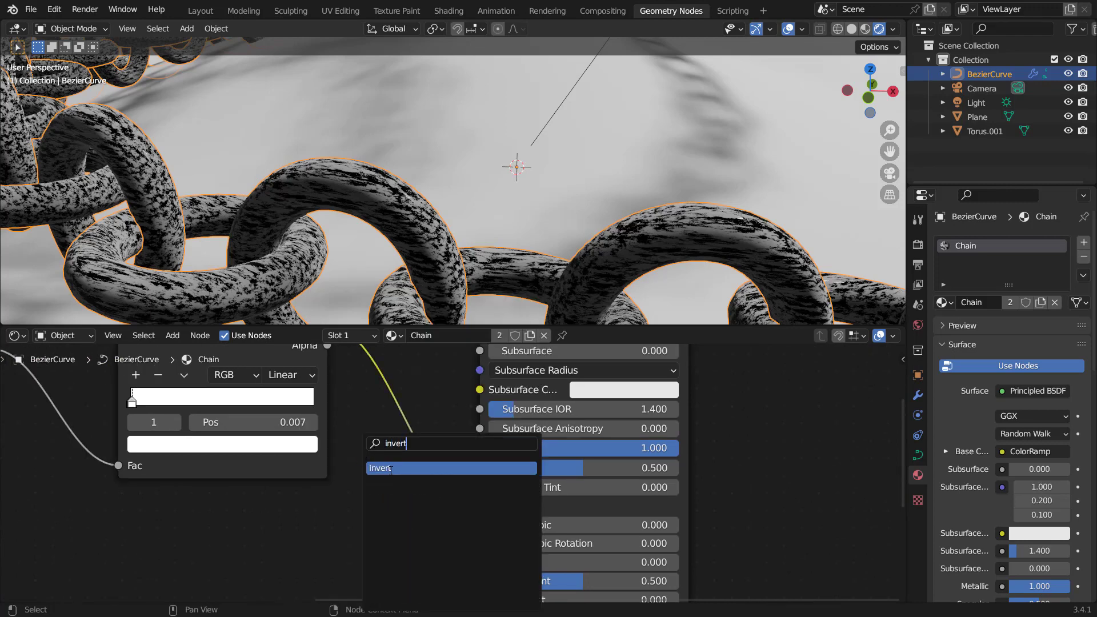
pyautogui.press('Return')
pyautogui.click(426, 448)
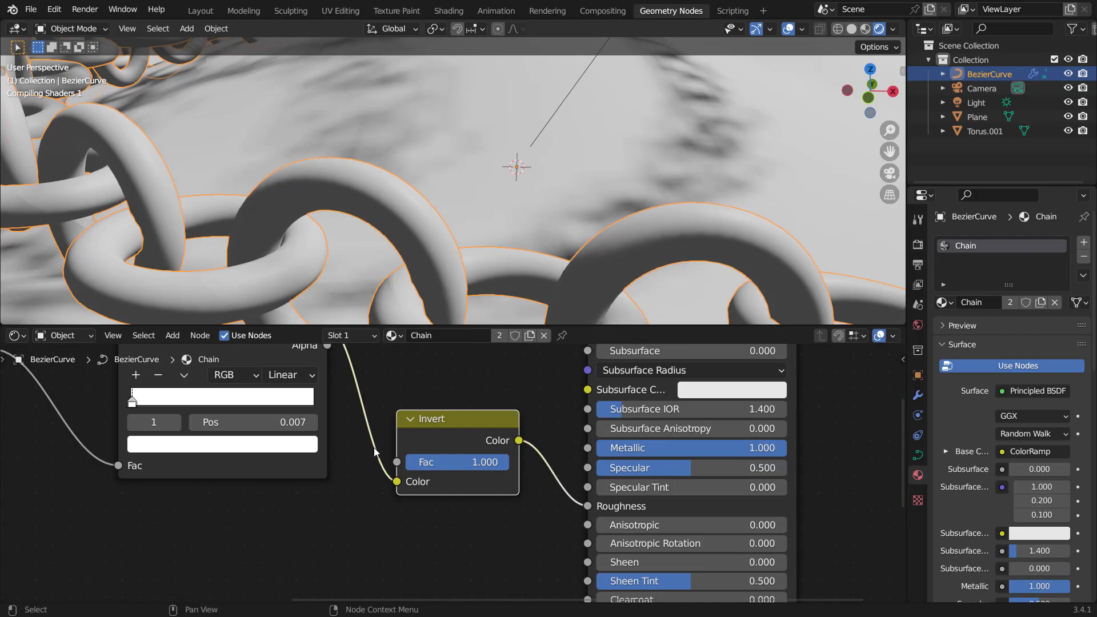
# - Deselect all objects in the scene and switch the shader node editor from object shading to the World nodes
pyautogui.moveTo(433, 242); pyautogui.dragTo(434, 239, button='middle')
pyautogui.scroll(-10, 434, 239)
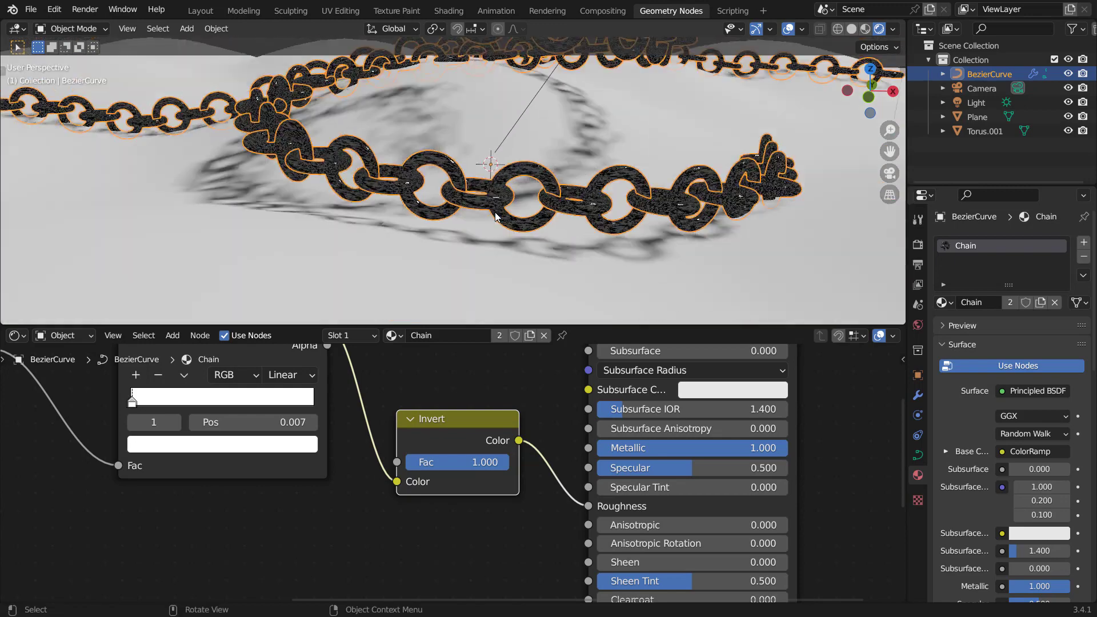
pyautogui.moveTo(495, 209)
pyautogui.mouseDown(button='middle')
pyautogui.moveTo(428, 191)
pyautogui.moveTo(451, 159)
pyautogui.moveTo(516, 149)
pyautogui.moveTo(486, 200)
pyautogui.mouseUp(button='middle')
pyautogui.hotkey('alt', 'a')
pyautogui.scroll(5, 506, 159)
pyautogui.click(71, 337)
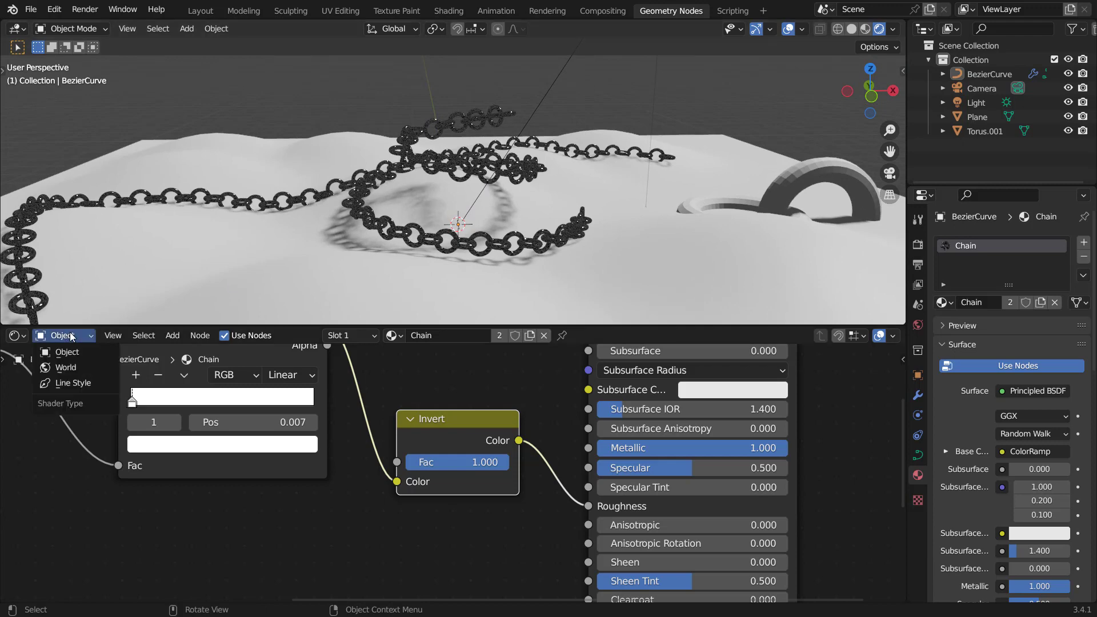
pyautogui.click(66, 367)
pyautogui.press('Home')
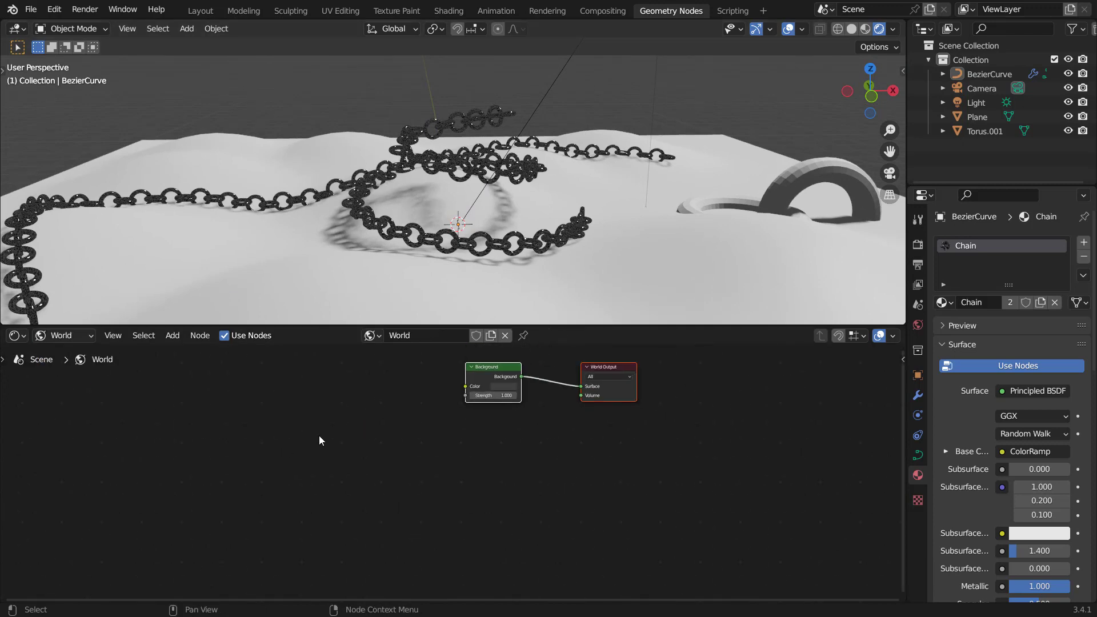
# - Add a Sky Texture node to the World and link its Color to the Background node's Color
pyautogui.hotkey('shift', 'a')
pyautogui.write('sky')
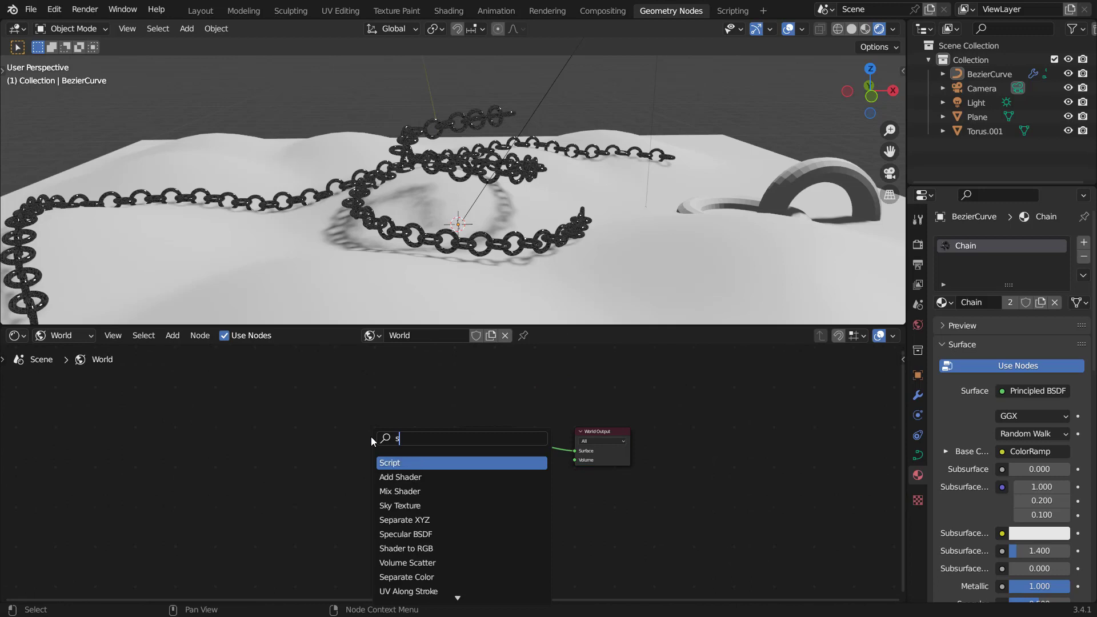
pyautogui.click(391, 461)
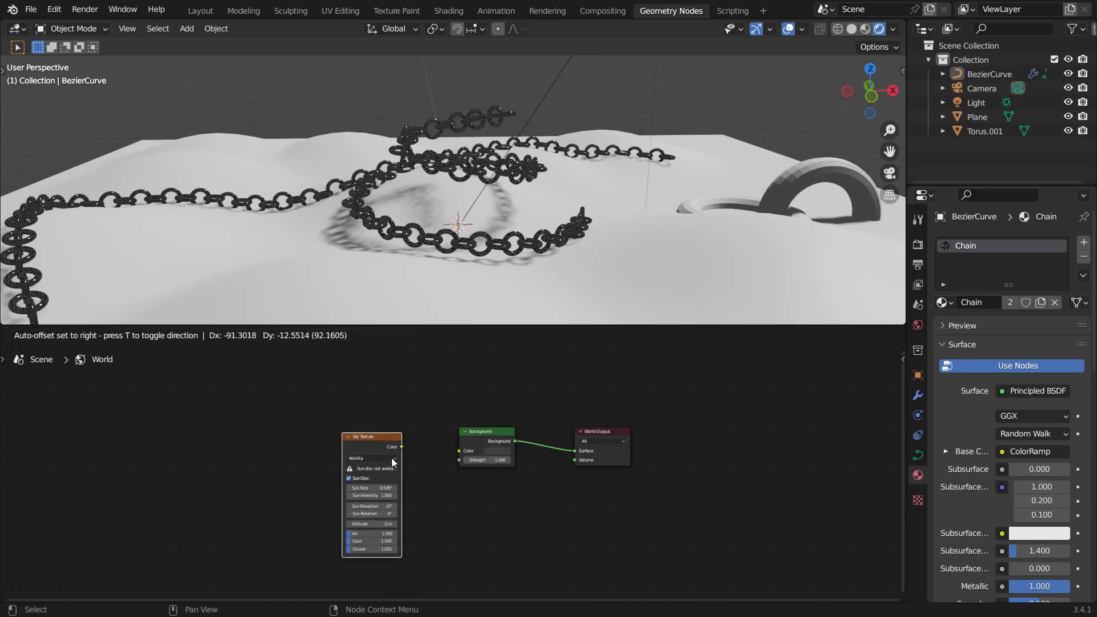
pyautogui.click(415, 457)
pyautogui.moveTo(377, 434); pyautogui.dragTo(466, 435)
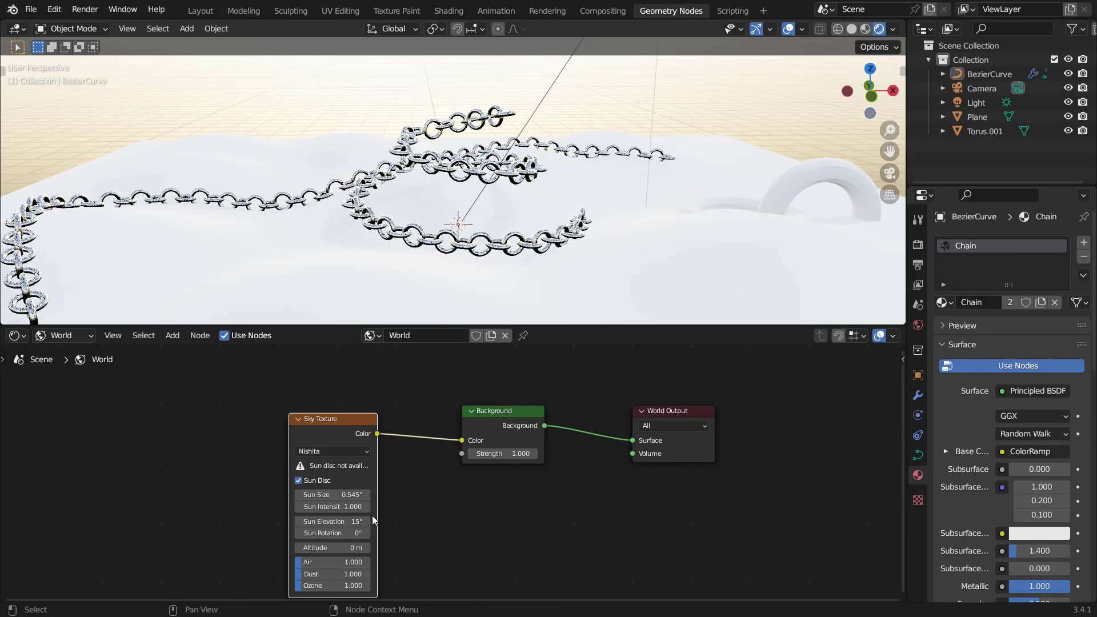
# - Set the Sky Texture's Sun Elevation to 2° and its Sun Rotation to 130°
pyautogui.scroll(3, 371, 515)
pyautogui.moveTo(370, 515); pyautogui.dragTo(445, 471, button='middle')
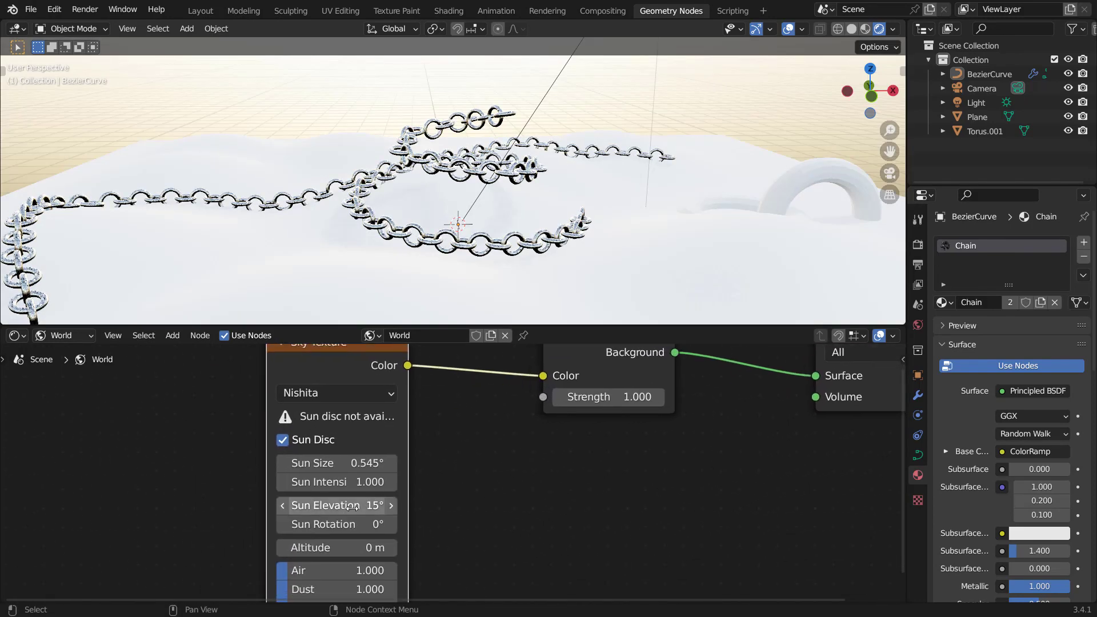
pyautogui.click(353, 506)
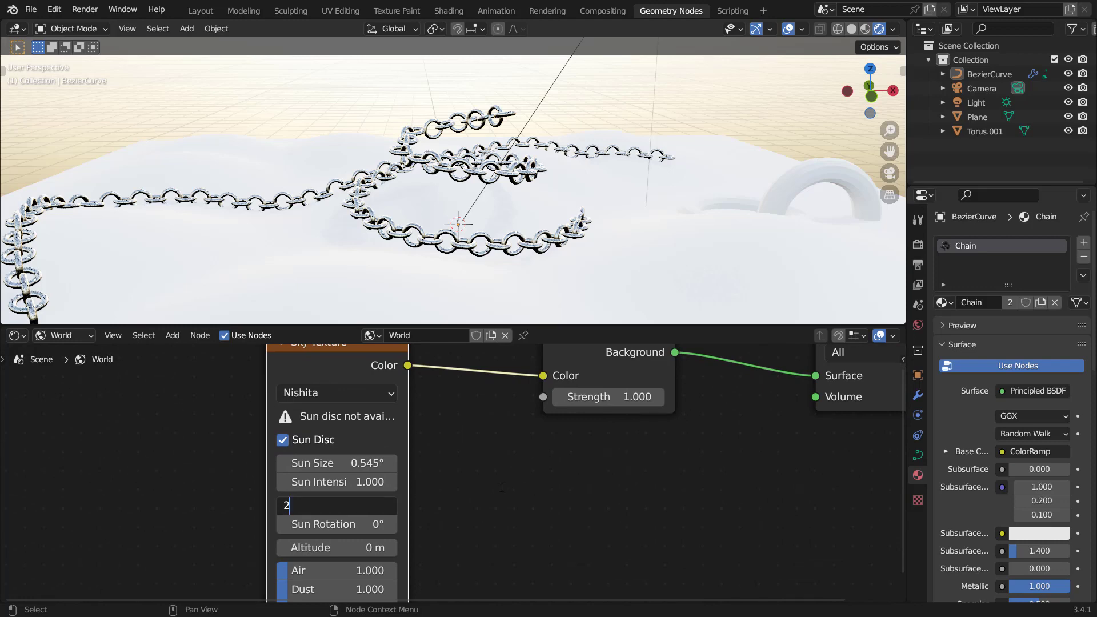
pyautogui.press('Return')
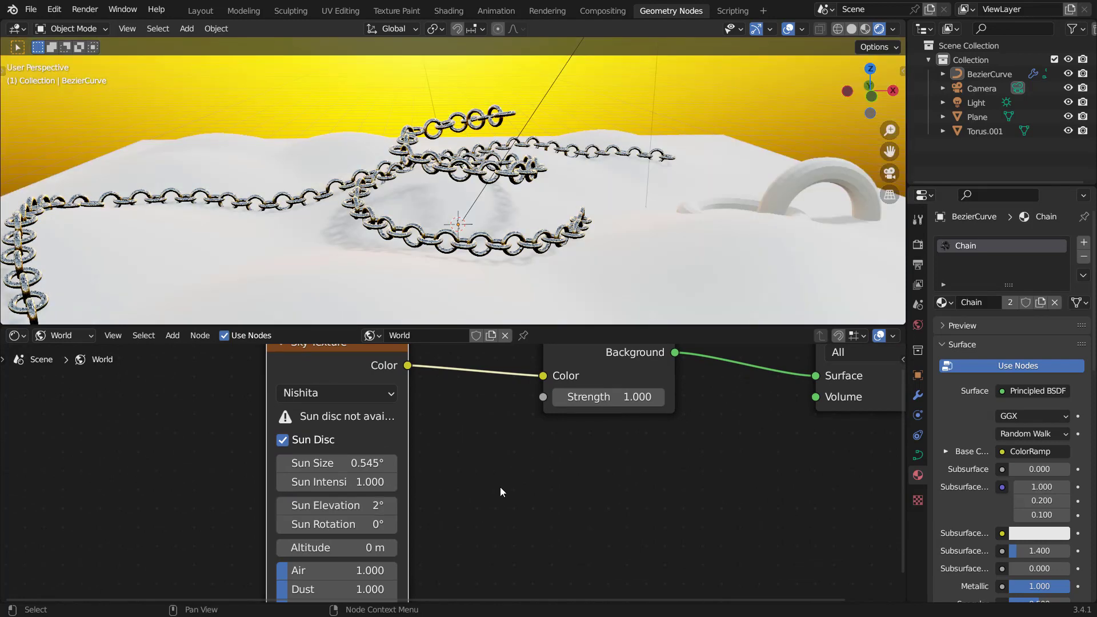
pyautogui.doubleClick(331, 527)
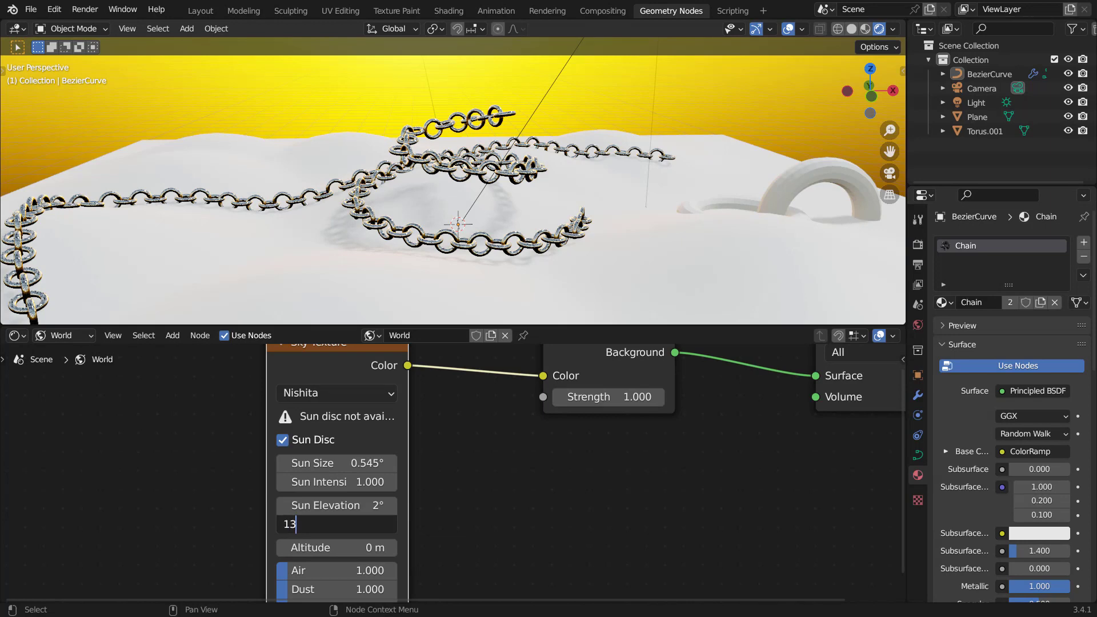
pyautogui.press('Return')
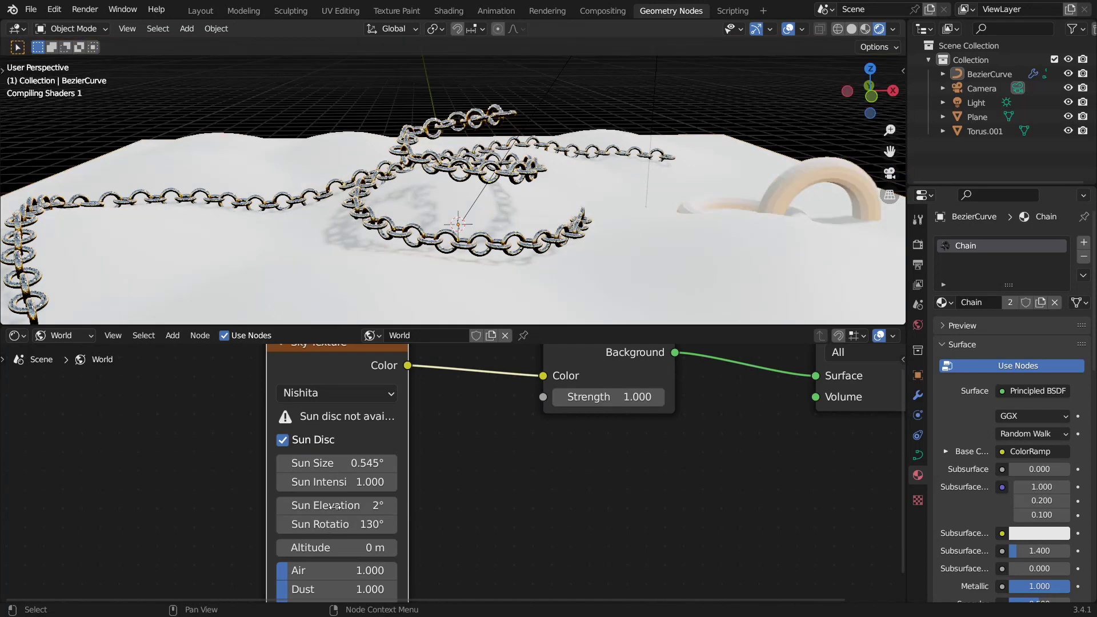
# - Add a mesh plane and scale it up in Edit Mode until it extends beyond the hilly surface
pyautogui.scroll(-3, 572, 176)
pyautogui.moveTo(572, 176); pyautogui.dragTo(503, 165, button='middle')
pyautogui.hotkey('shift', 'a')
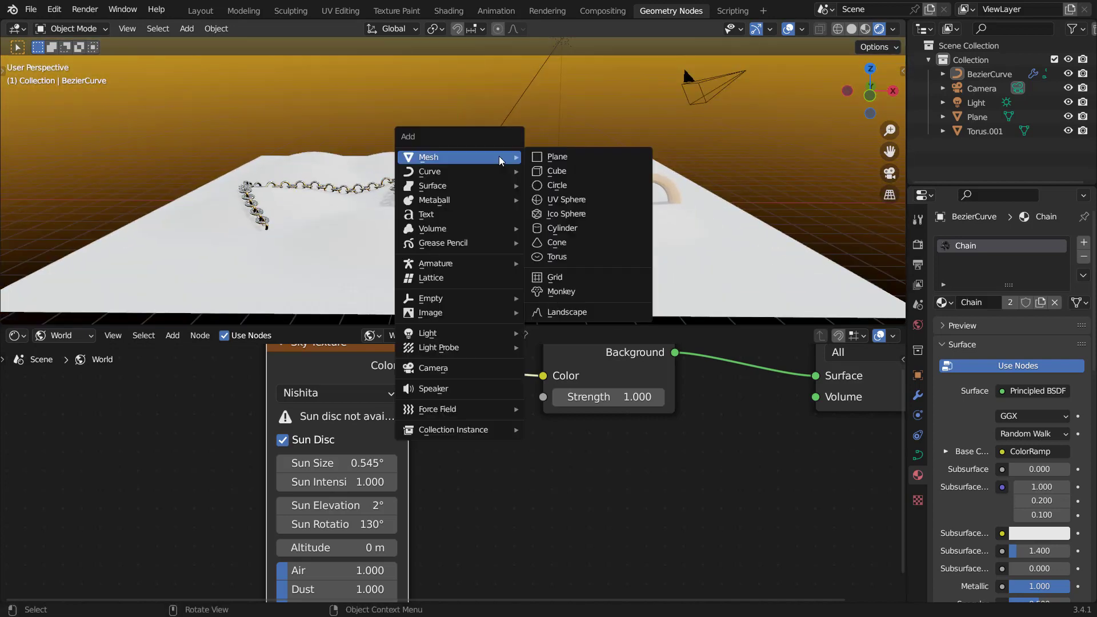
pyautogui.click(566, 155)
pyautogui.press('Tab')
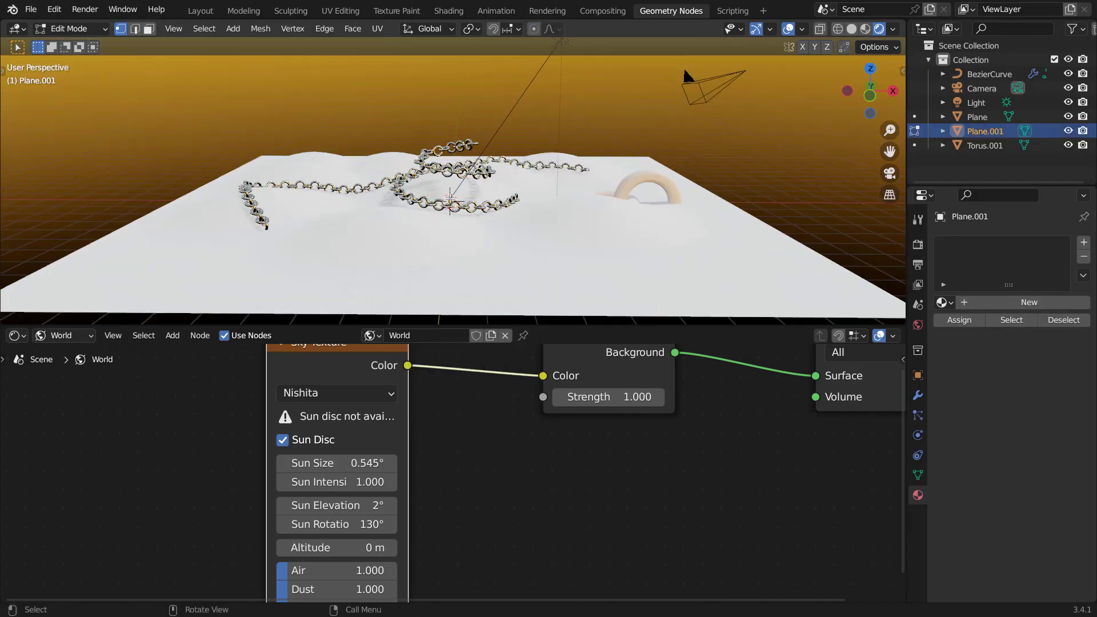
pyautogui.press('s')
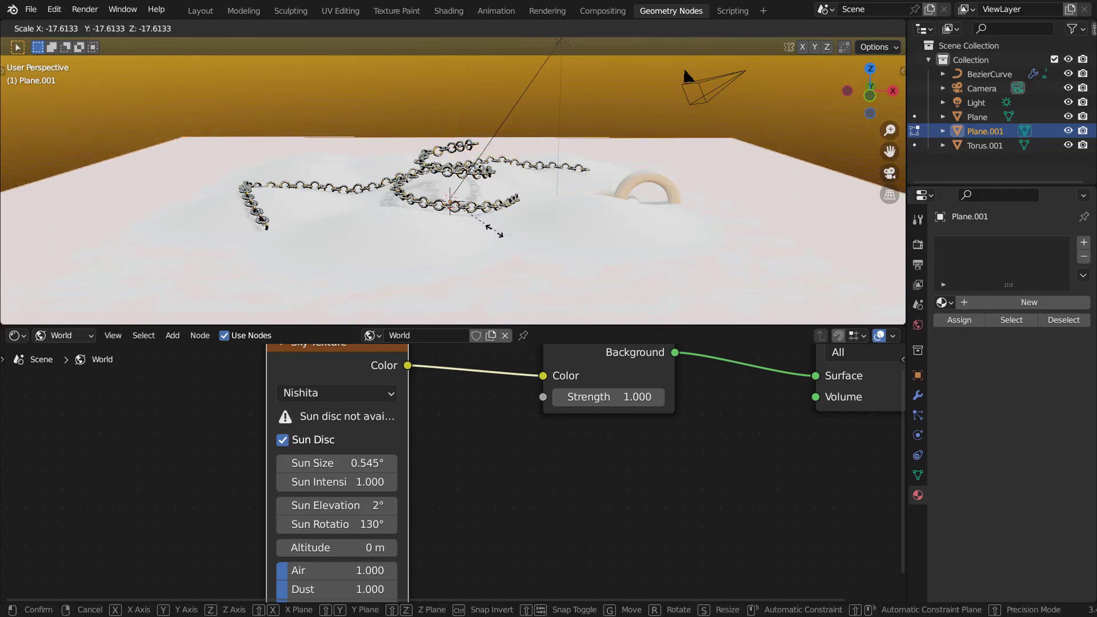
pyautogui.click(503, 203)
# - Extrude the new plane's back edge upward along Z to form a backdrop wall and return to Object Mode
pyautogui.moveTo(503, 203); pyautogui.dragTo(703, 186, button='middle')
pyautogui.press('2')
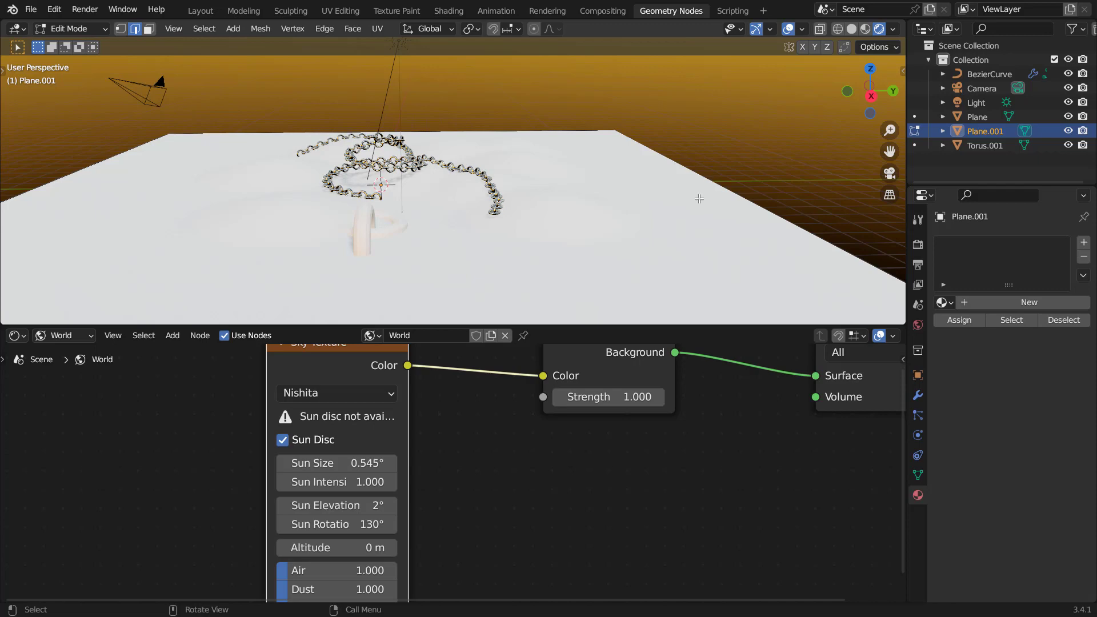
pyautogui.scroll(-3, 685, 211)
pyautogui.press('e')
pyautogui.press('z')
pyautogui.press('Return')
pyautogui.press('Tab')
# - Create a new material for the backdrop plane
pyautogui.moveTo(419, 191); pyautogui.dragTo(564, 194, button='middle')
pyautogui.scroll(4, 571, 194)
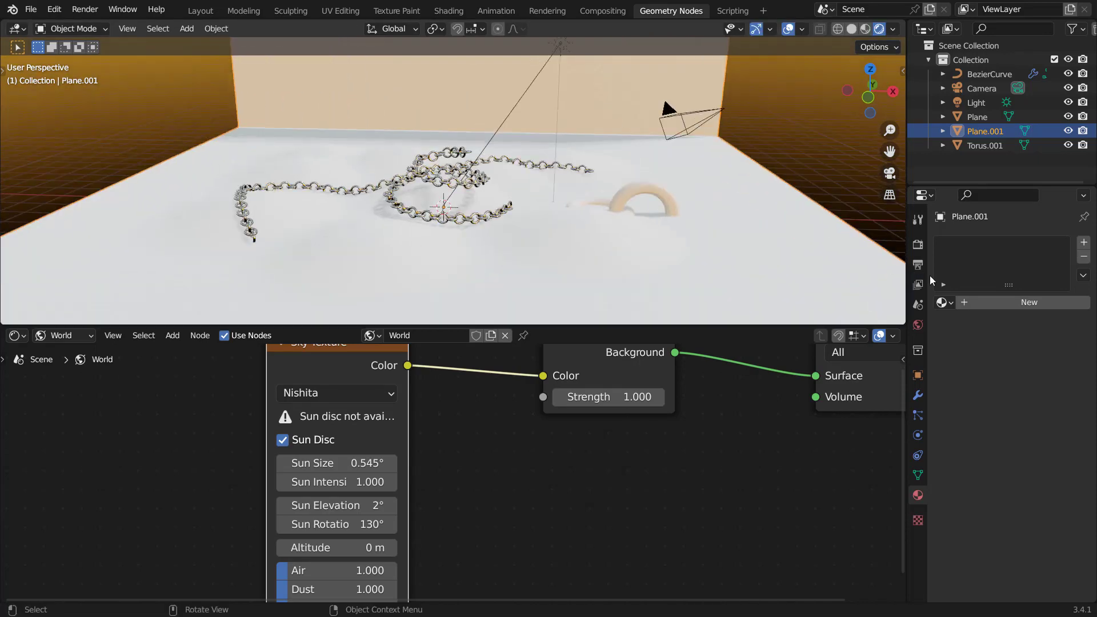
pyautogui.click(980, 303)
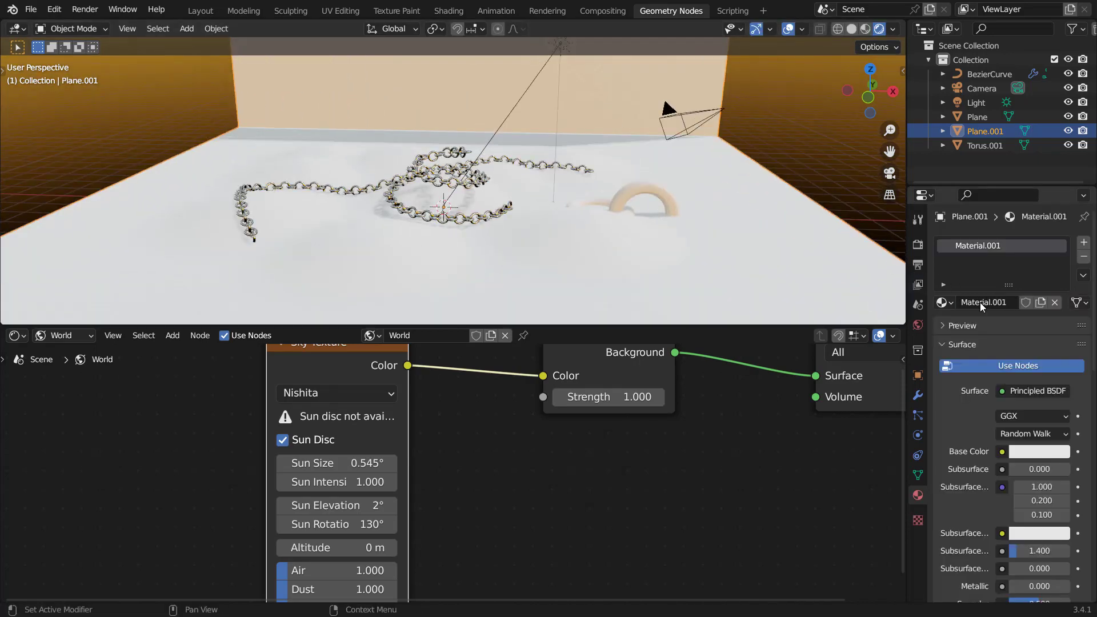
# - Set the backdrop material's Base Color to black, its Roughness to 1.0 and its Specular to 0
pyautogui.click(1023, 449)
pyautogui.scroll(-20, 1024, 448)
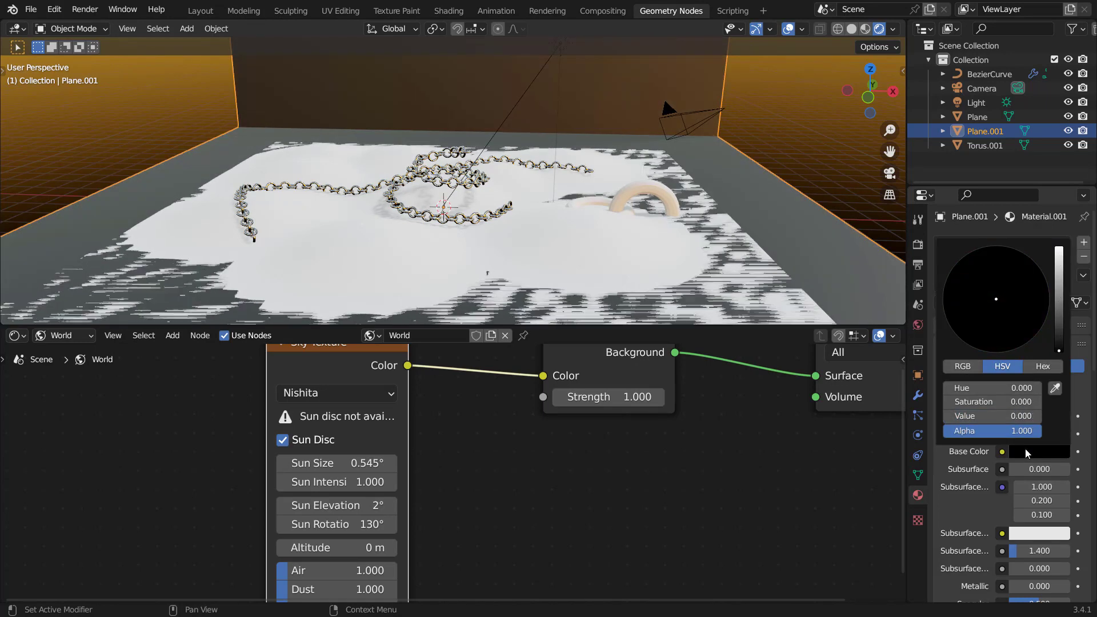
pyautogui.scroll(-5, 1022, 503)
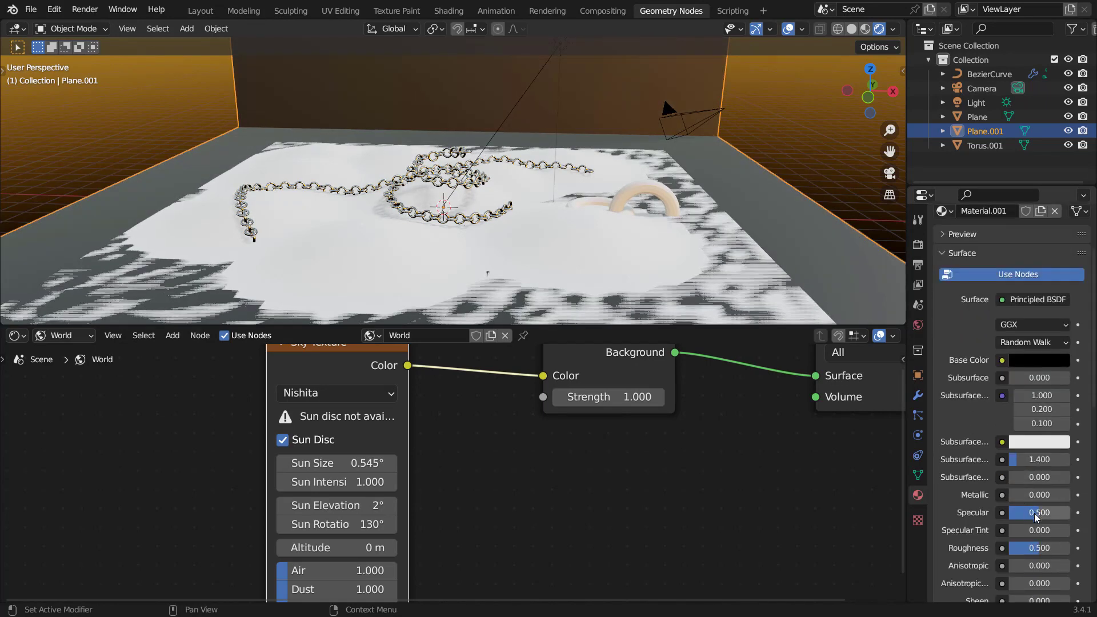
pyautogui.moveTo(1032, 550); pyautogui.dragTo(1068, 550)
pyautogui.press('BackSpace')
# - Raise the backdrop plane slightly along Z so its floor covers the flat areas between the hills
pyautogui.moveTo(623, 286); pyautogui.dragTo(644, 271, button='middle')
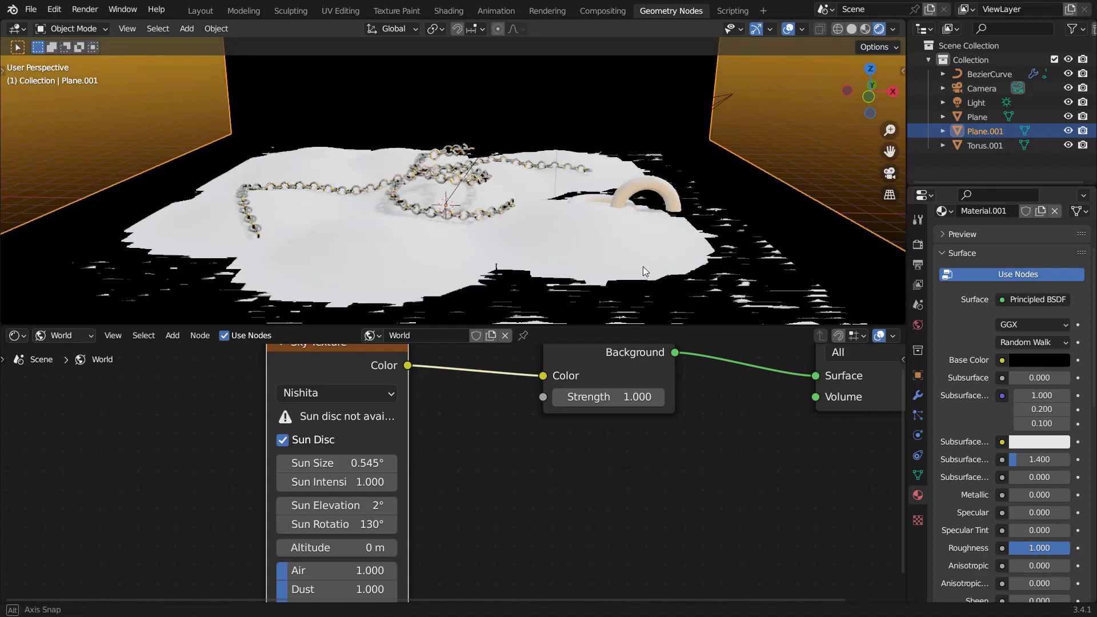
pyautogui.press('g')
pyautogui.press('z')
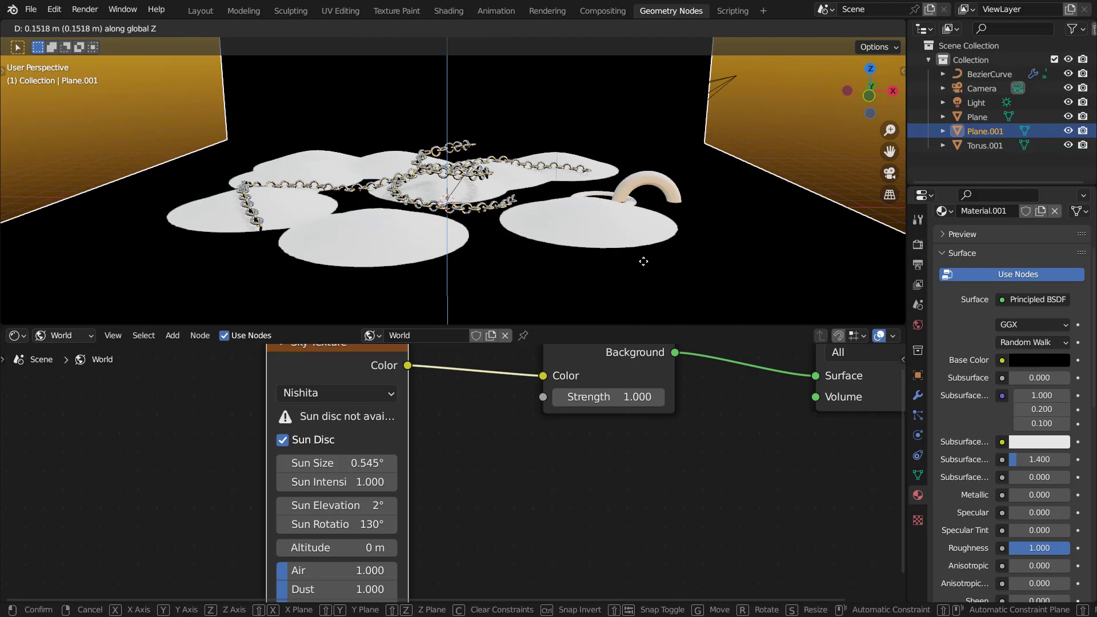
pyautogui.click(641, 257)
# - Give the hilly surface a new material with a black Base Color and a Roughness of 1.0
pyautogui.scroll(3, 636, 256)
pyautogui.click(663, 246)
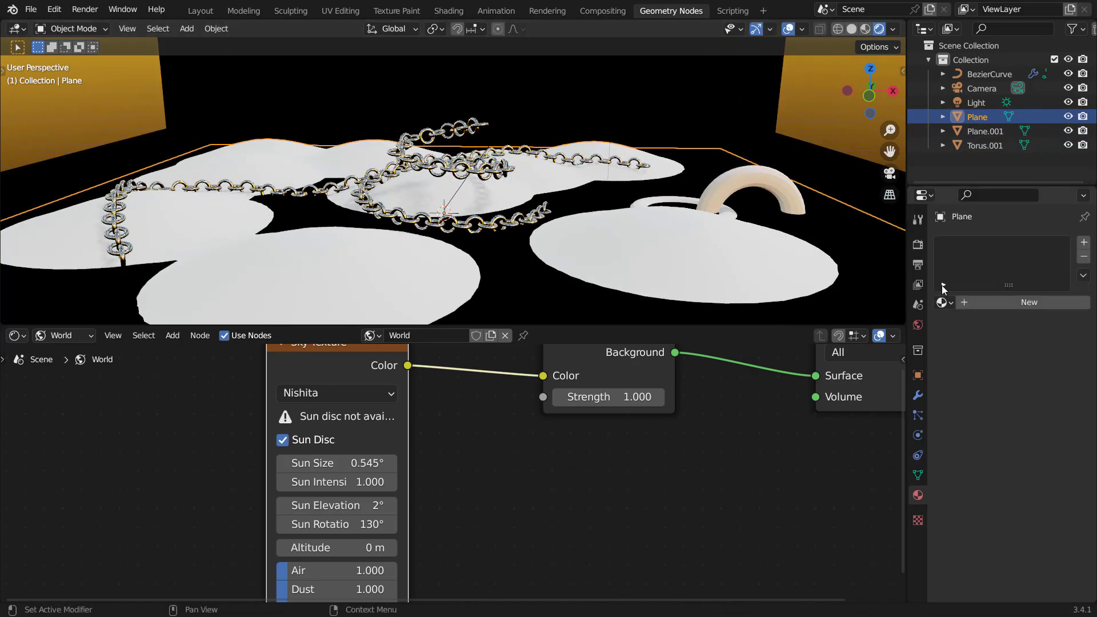
pyautogui.click(992, 301)
pyautogui.click(1030, 450)
pyautogui.press('BackSpace')
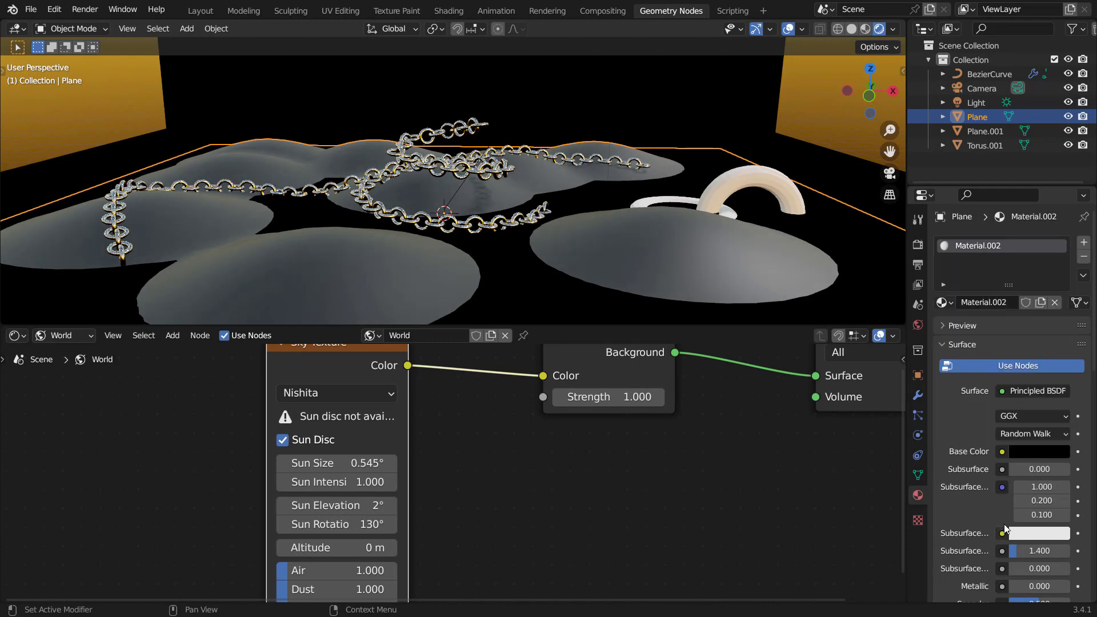
pyautogui.scroll(-5, 1011, 503)
pyautogui.moveTo(1028, 528); pyautogui.dragTo(1068, 528)
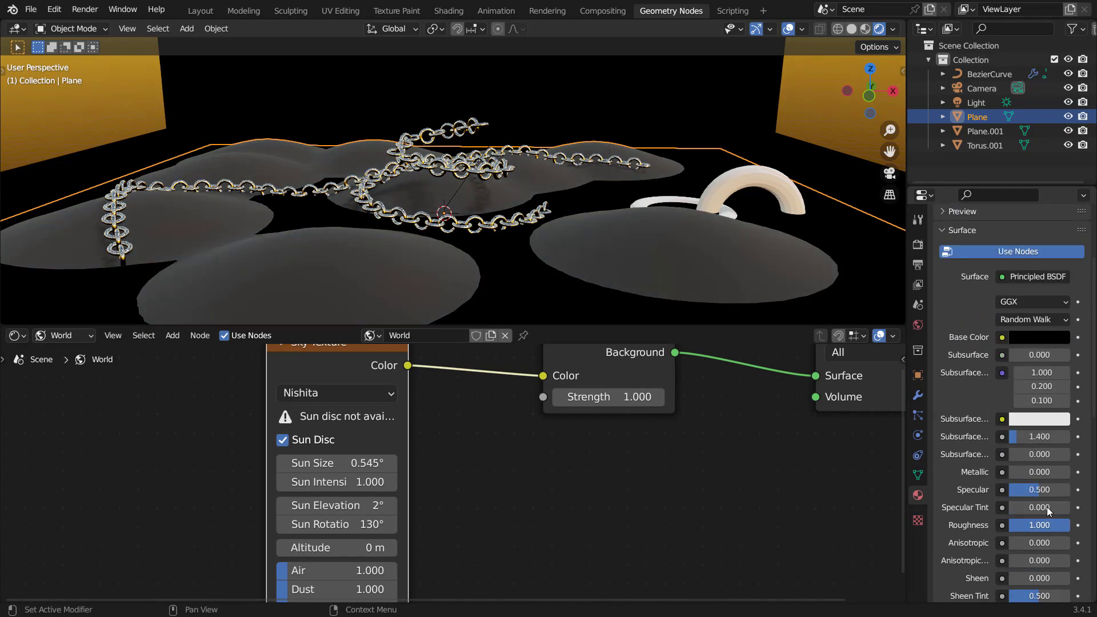
# - Move the torus along X, well away from the hilly surface
pyautogui.moveTo(567, 227); pyautogui.dragTo(655, 215, button='middle')
pyautogui.scroll(-5, 598, 173)
pyautogui.click(583, 181)
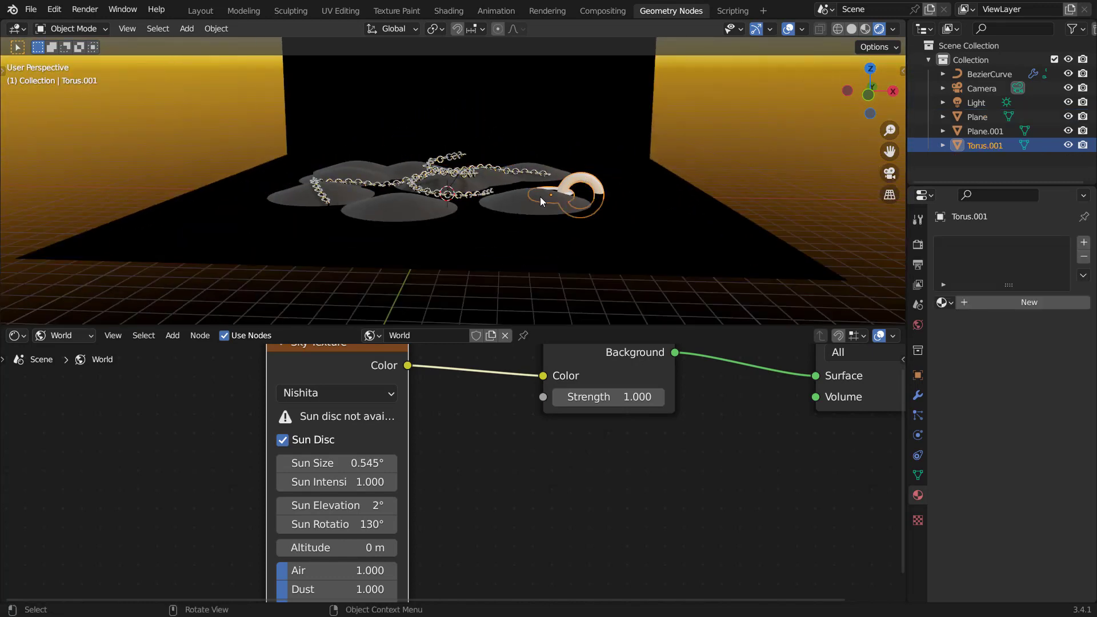
pyautogui.press('g')
pyautogui.press('x')
pyautogui.click(792, 203)
# - In the chain curve's Edit Mode, draw another strand across the front and right-hand hills and return to Object Mode
pyautogui.scroll(3, 371, 160)
pyautogui.scroll(5, 386, 173)
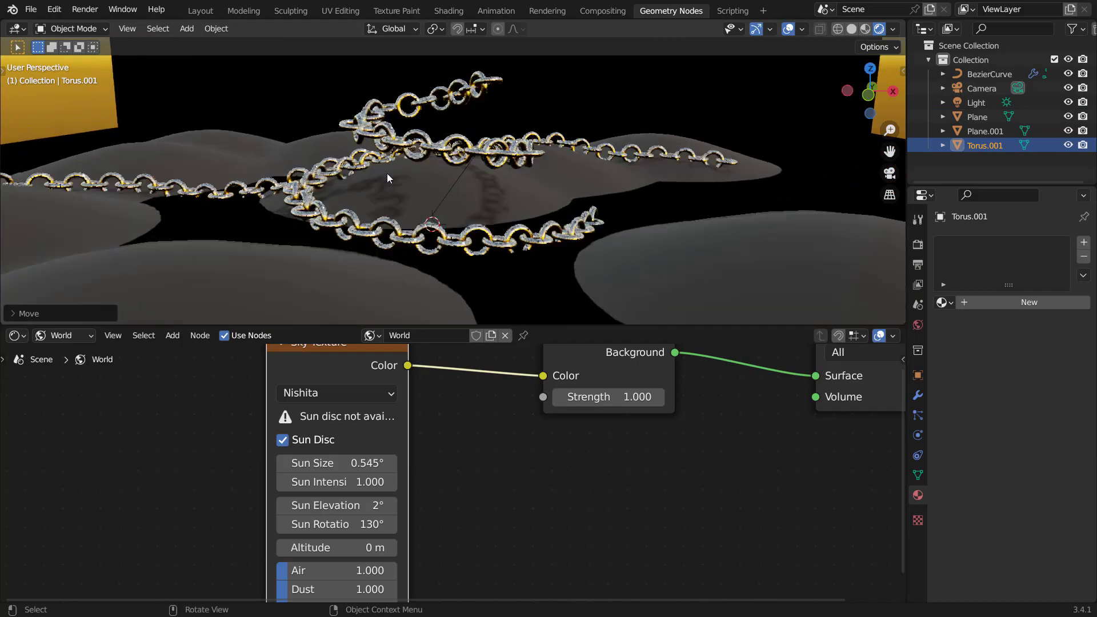
pyautogui.moveTo(437, 194); pyautogui.dragTo(464, 201, button='middle')
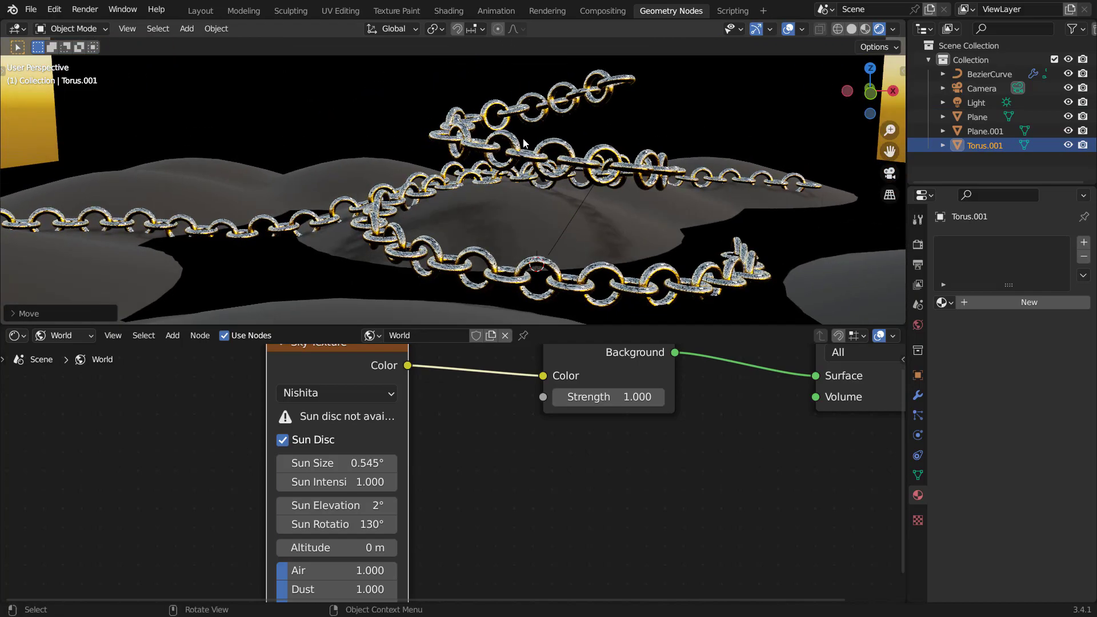
pyautogui.click(521, 150)
pyautogui.click(516, 156)
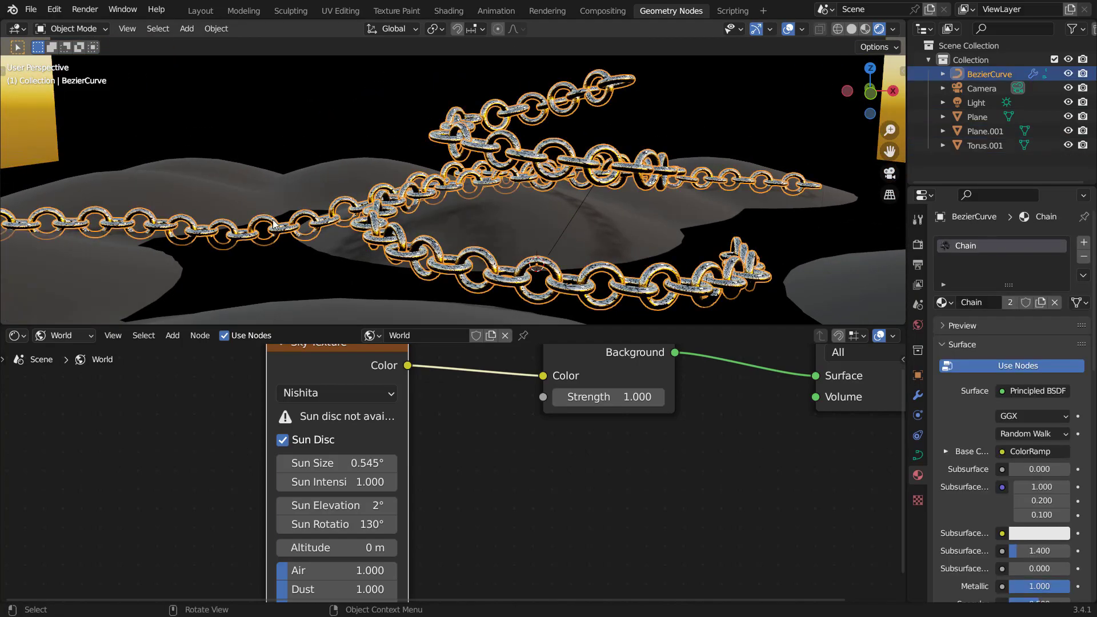
pyautogui.moveTo(517, 155); pyautogui.dragTo(517, 235, button='middle')
pyautogui.press('Tab')
pyautogui.scroll(-6, 517, 236)
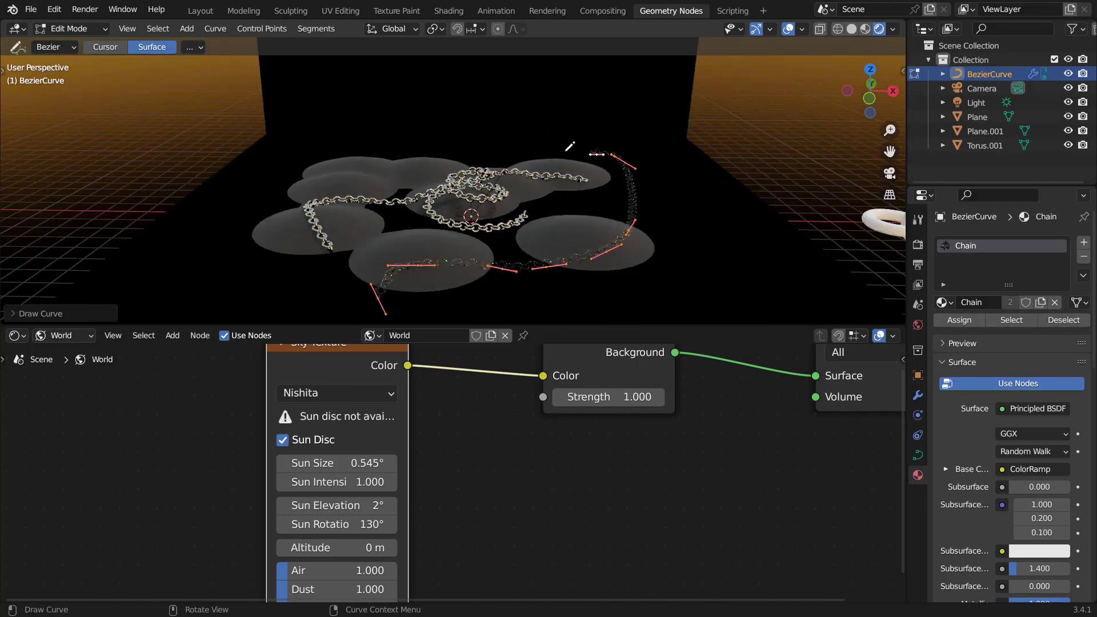
pyautogui.press('Tab')
# - In the Geometry Node Editor, expose the Trim Curve's End value through the Group Input and test it in the chain's modifier settings
pyautogui.moveTo(573, 241); pyautogui.dragTo(571, 221, button='middle')
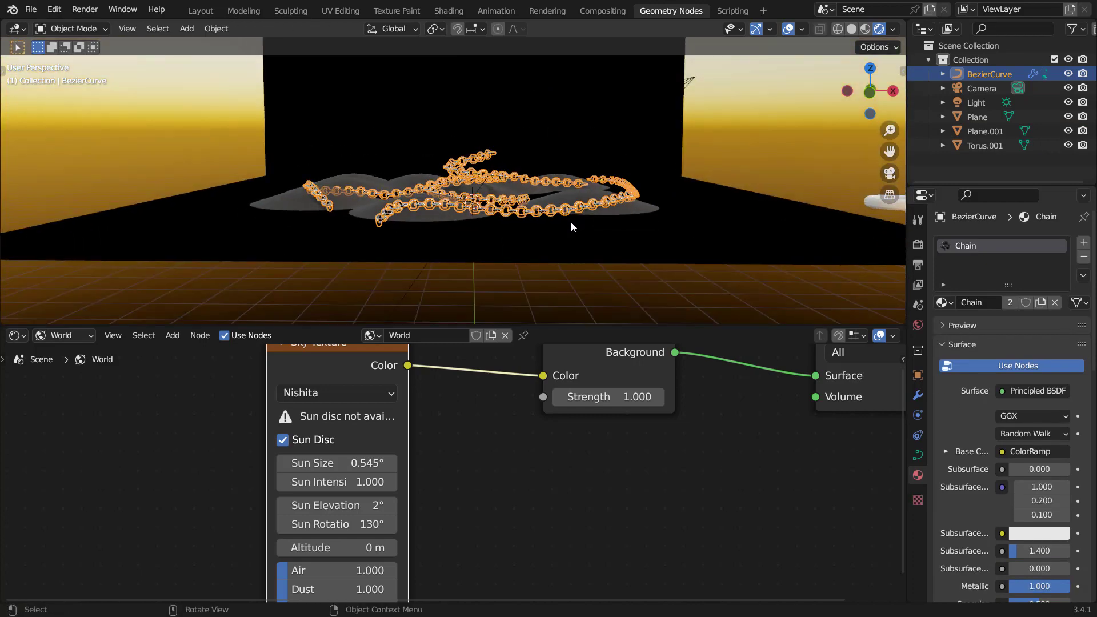
pyautogui.scroll(4, 571, 221)
pyautogui.click(19, 338)
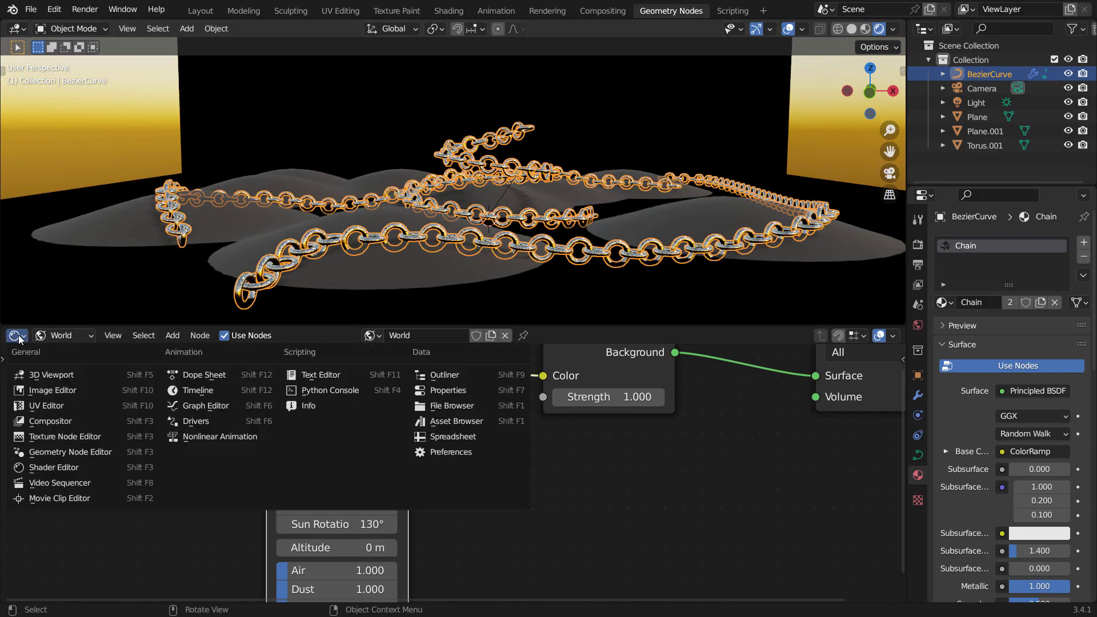
pyautogui.click(51, 451)
pyautogui.scroll(-3, 527, 439)
pyautogui.scroll(3, 541, 444)
pyautogui.scroll(1, 540, 444)
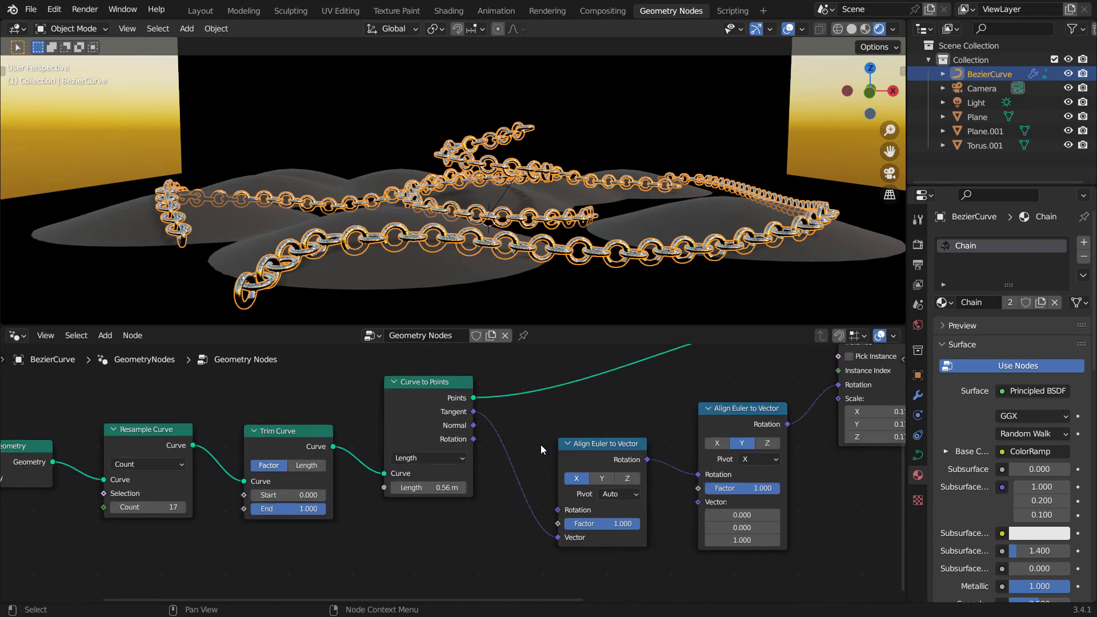
pyautogui.scroll(1, 556, 431)
pyautogui.moveTo(269, 514); pyautogui.dragTo(534, 492, button='middle')
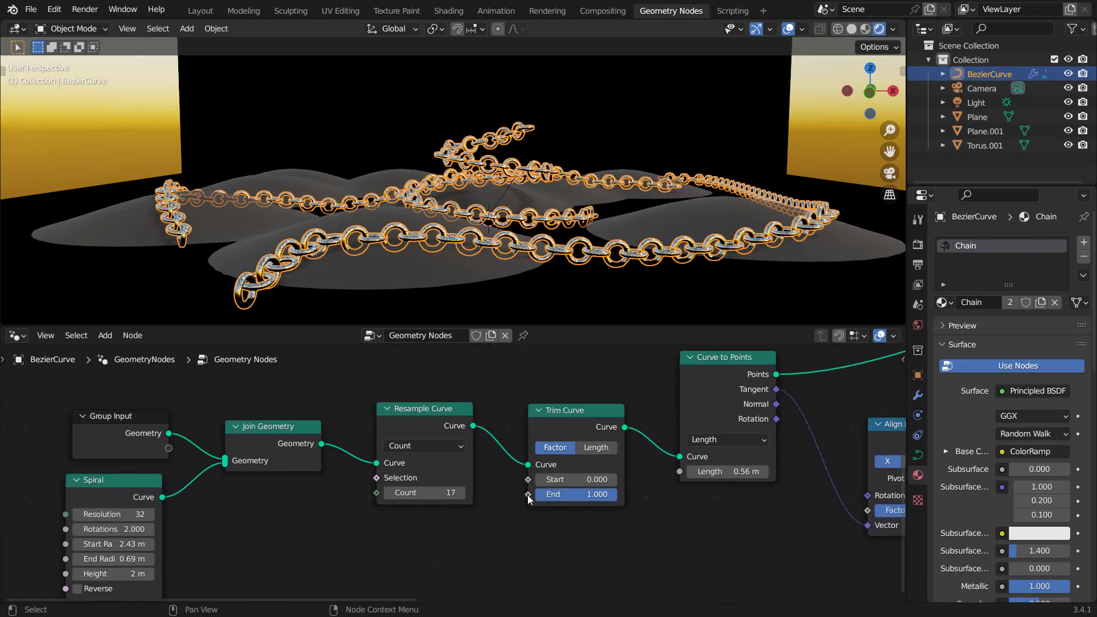
pyautogui.moveTo(528, 494); pyautogui.dragTo(170, 451)
pyautogui.click(918, 396)
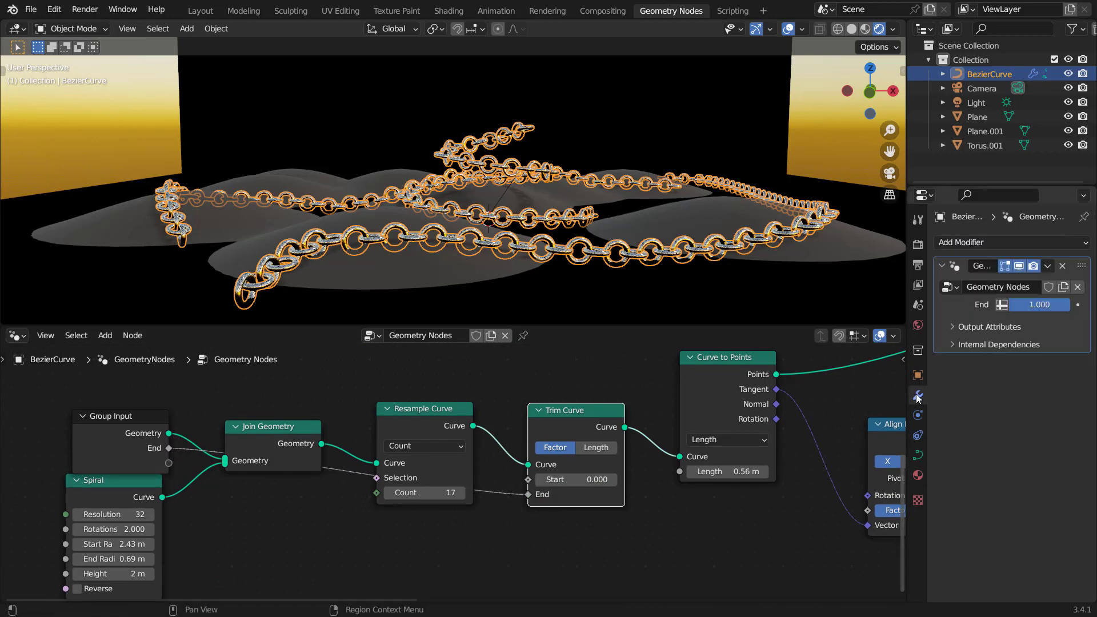
pyautogui.moveTo(1057, 308)
pyautogui.mouseDown()
pyautogui.moveTo(996, 308)
pyautogui.moveTo(1057, 308)
pyautogui.mouseUp()
# - Set the Spiral node's Height to 4.6 m and deselect the chain
pyautogui.moveTo(602, 200); pyautogui.dragTo(337, 343, button='middle')
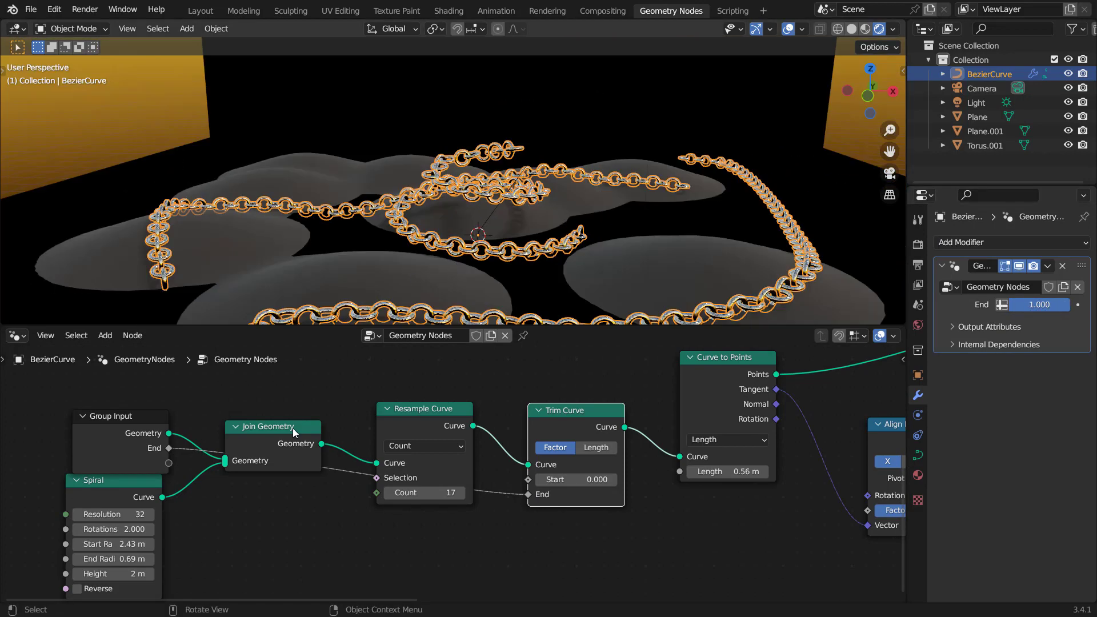
pyautogui.moveTo(264, 496); pyautogui.dragTo(338, 453, button='middle')
pyautogui.moveTo(182, 530)
pyautogui.mouseDown()
pyautogui.moveTo(206, 530)
pyautogui.moveTo(197, 530)
pyautogui.mouseUp()
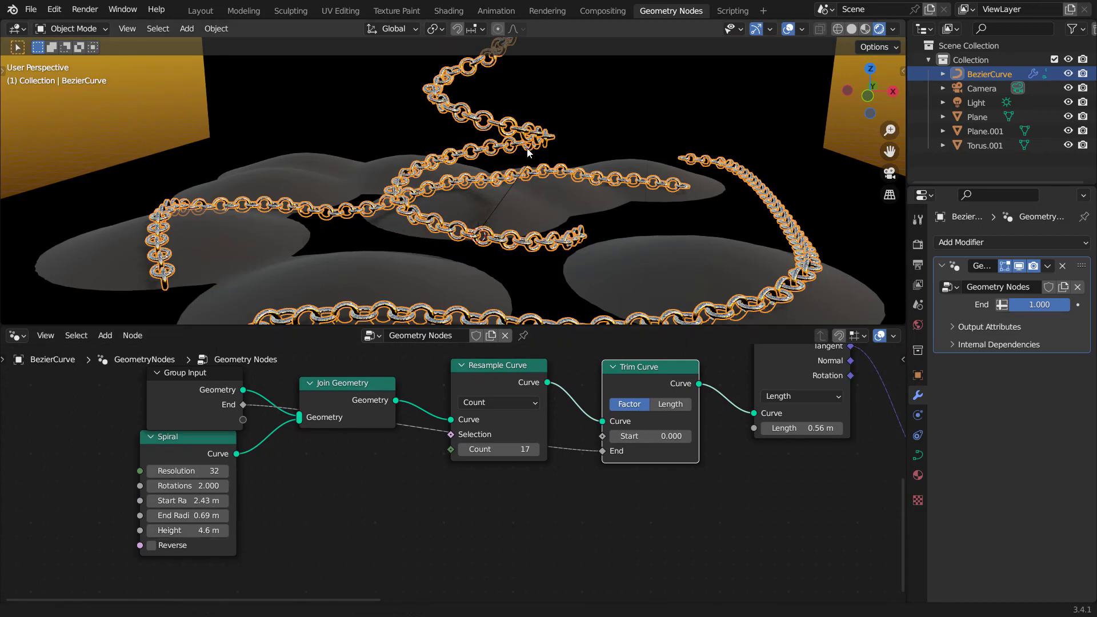
pyautogui.hotkey('alt', 'a')
pyautogui.moveTo(567, 166); pyautogui.dragTo(566, 155, button='middle')
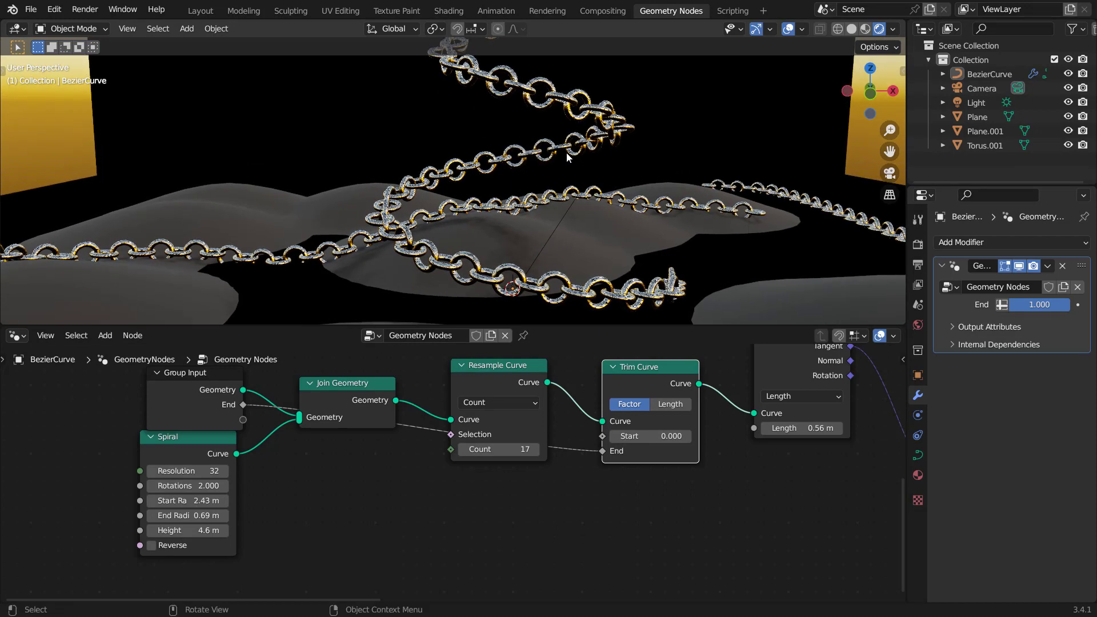